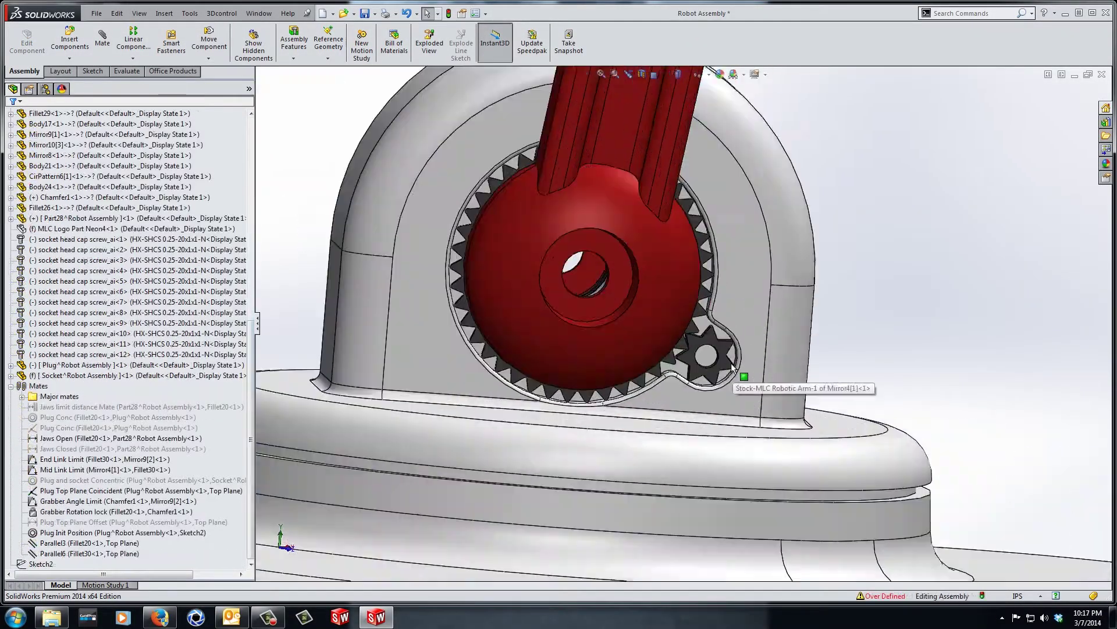
scroll(698, 361, "down", 3)
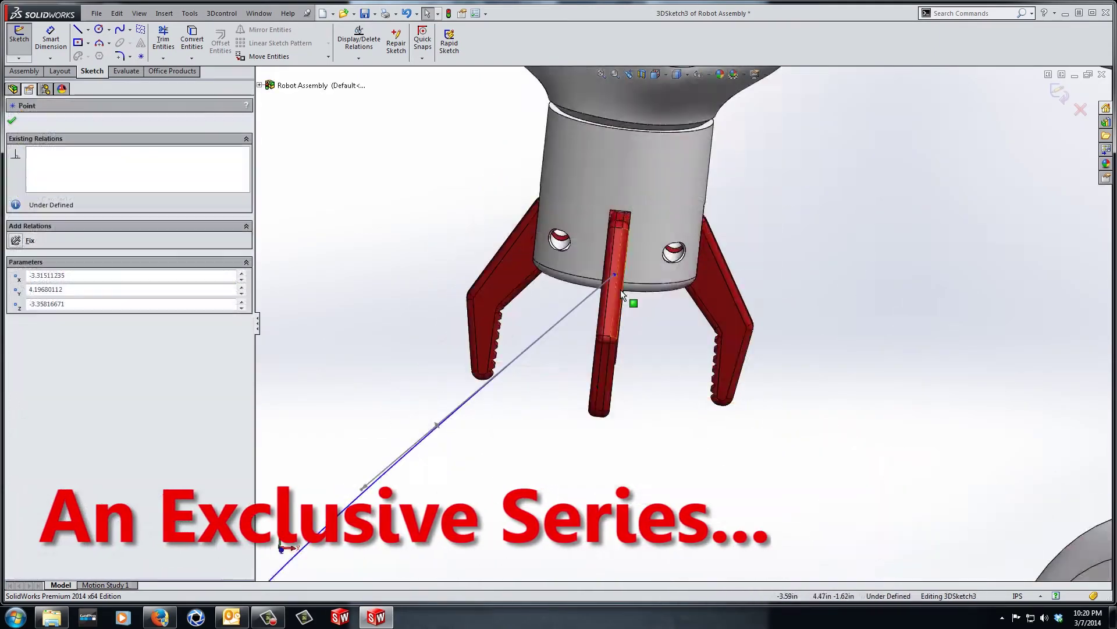
scroll(620, 288, "down", 2)
left_click(626, 268)
scroll(669, 308, "up", 4)
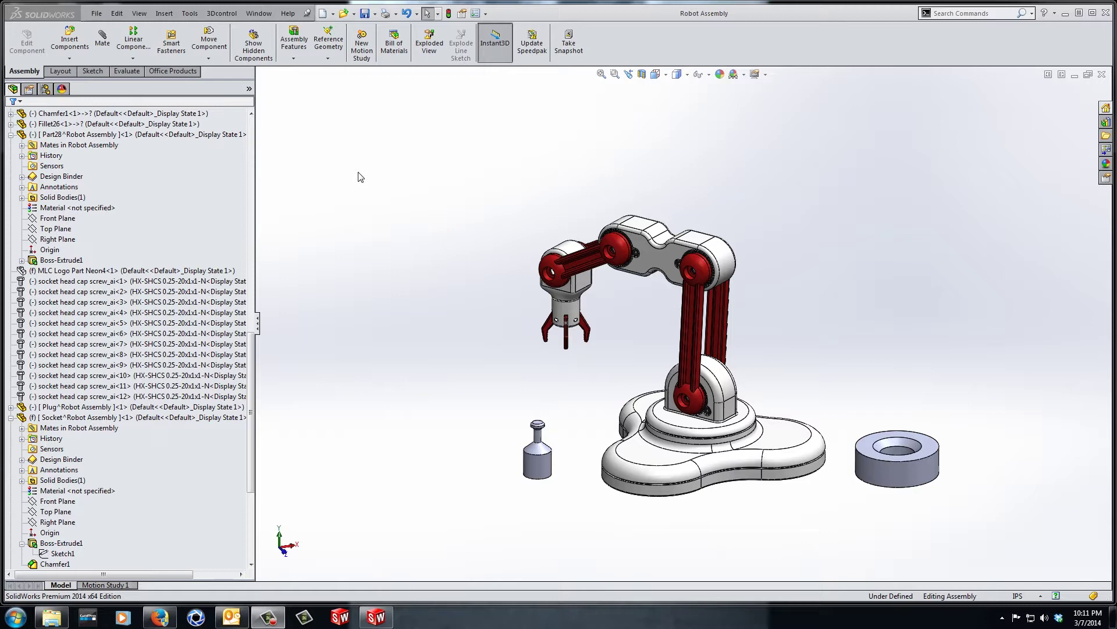
Move the gripper of the robot arm to a different position, with the assembly's mates listed.
left_click_drag(252, 351, 254, 451)
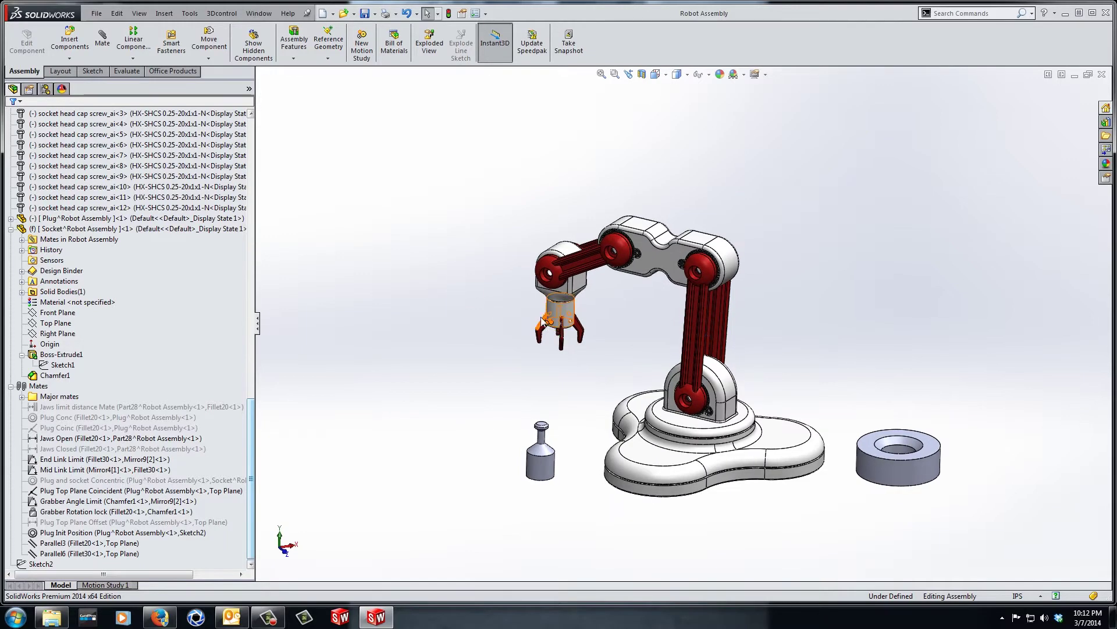
left_click_drag(555, 309, 579, 309)
middle_click_drag(579, 309, 541, 377)
left_click(542, 381)
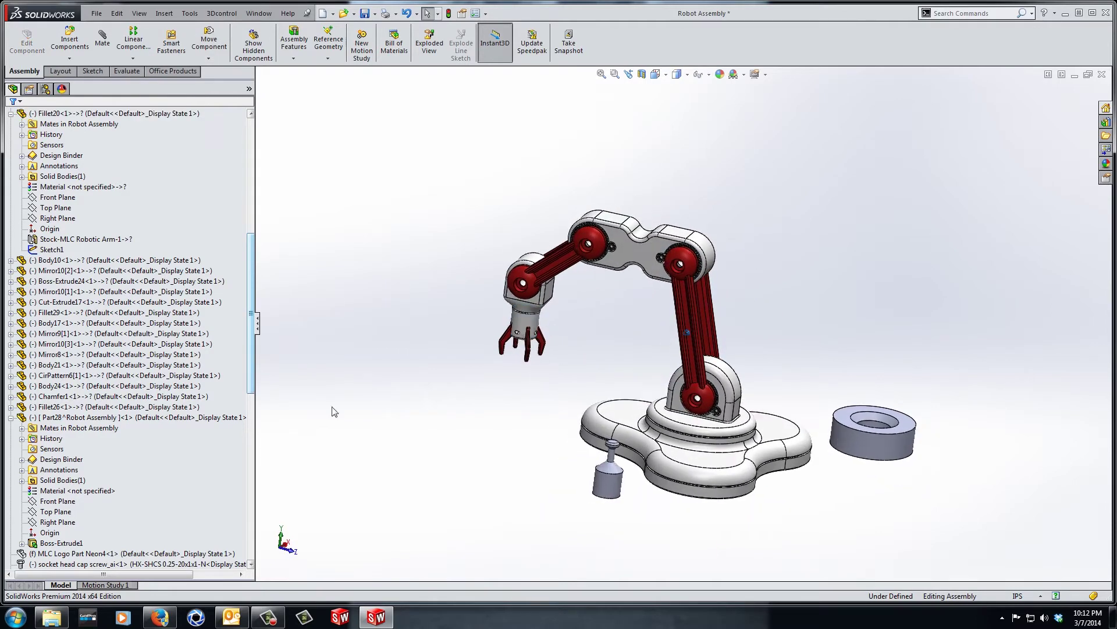
Examine which faces the Plug Conc and Jaws limit distance mates use on the gripper and plug.
left_click_drag(253, 355, 261, 524)
left_click(93, 419)
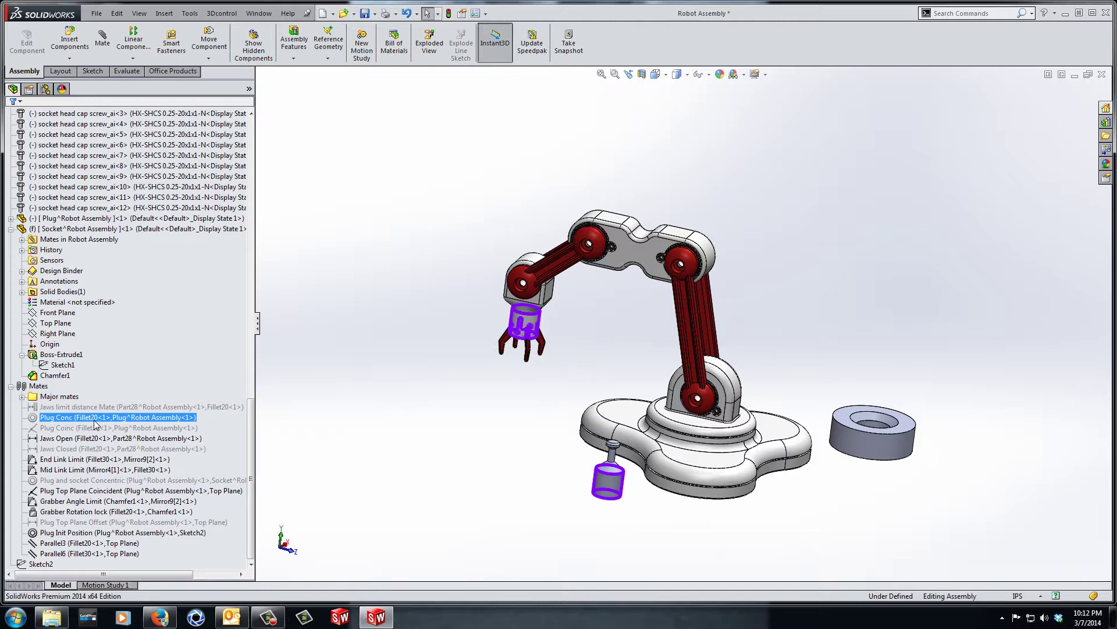
left_click(91, 408)
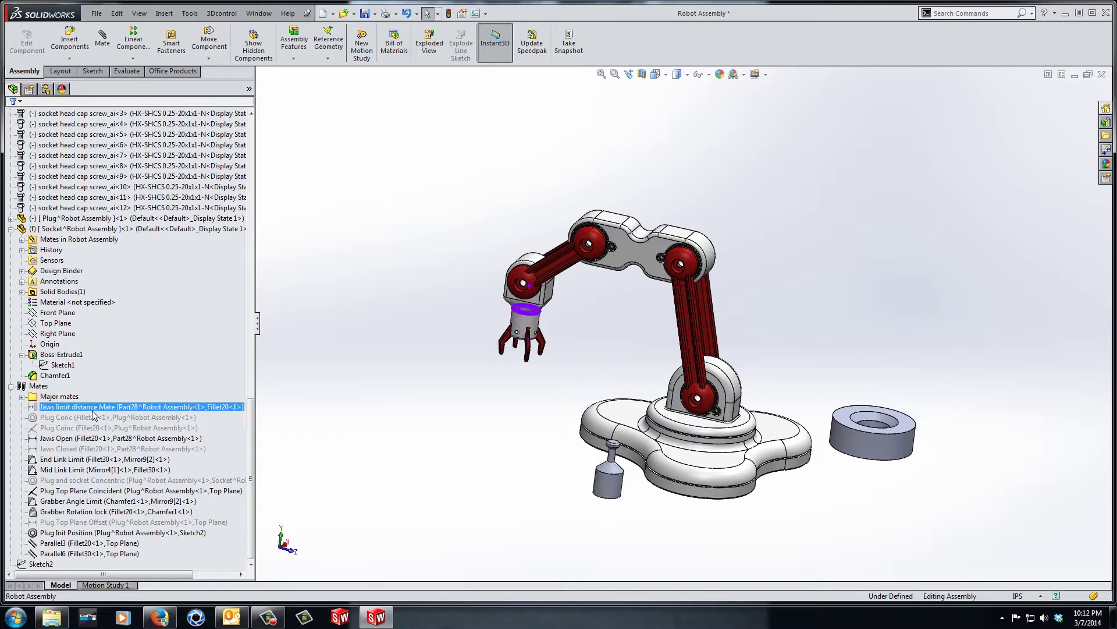
left_click(352, 395)
scroll(549, 324, "down", 3)
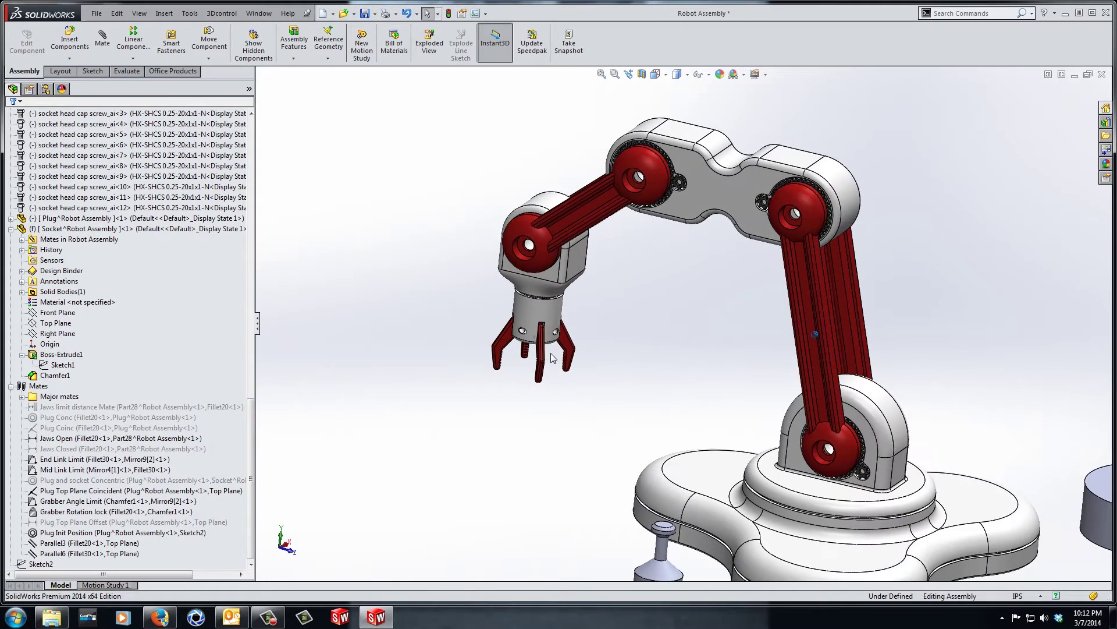
left_click(109, 407)
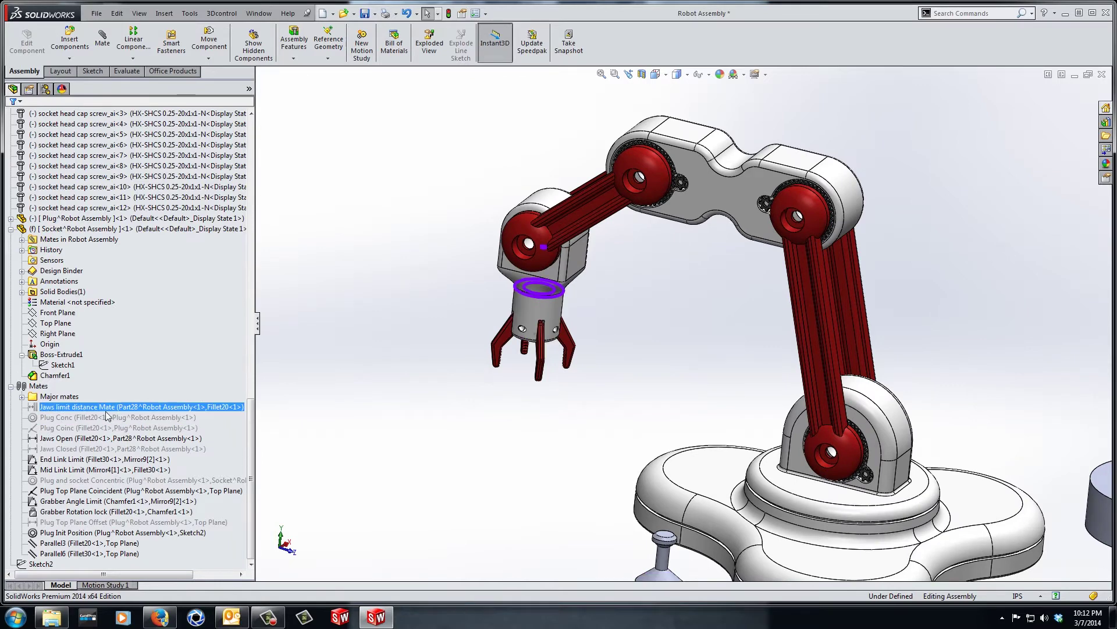
left_click(45, 409)
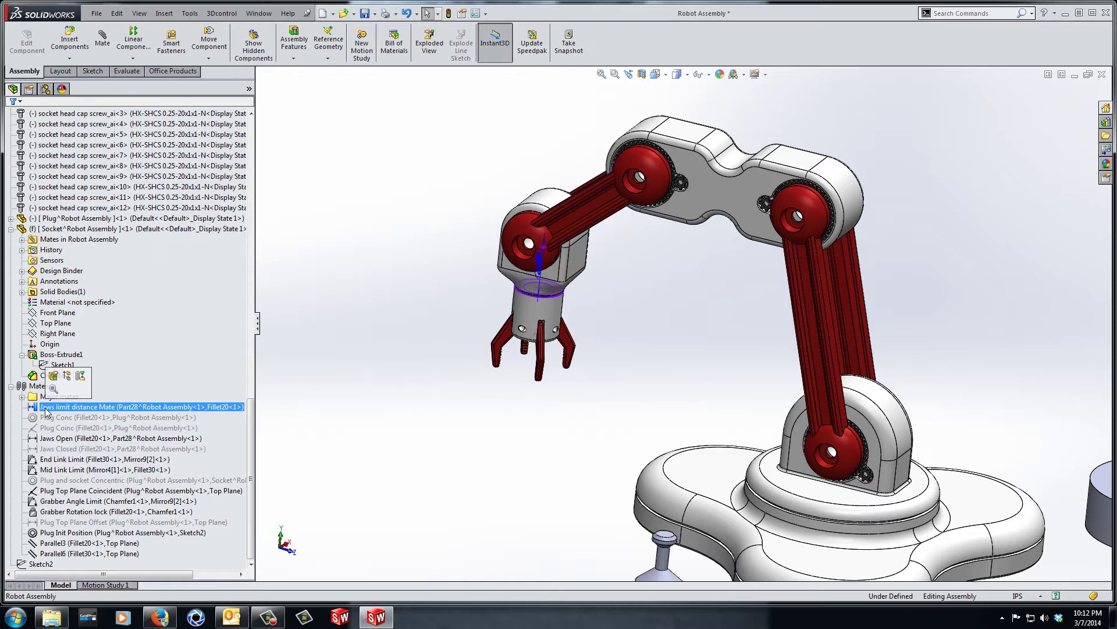
Suppress the Jaws Open mate and unsuppress the Jaws Closed mate to close the gripper jaws.
left_click(43, 438, "ctrl")
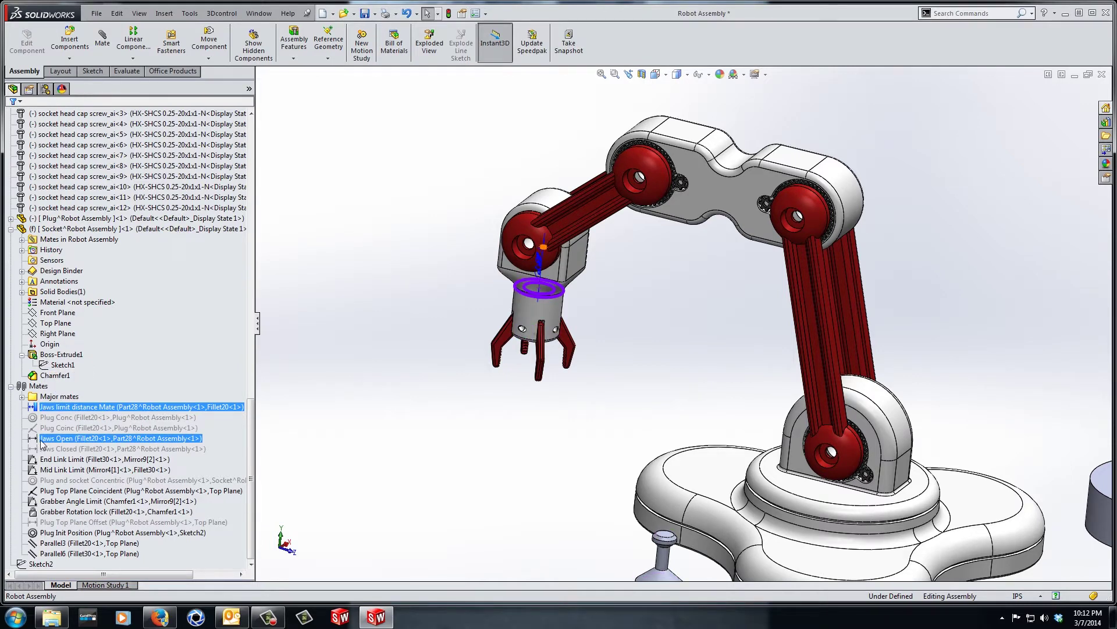
left_click(42, 441)
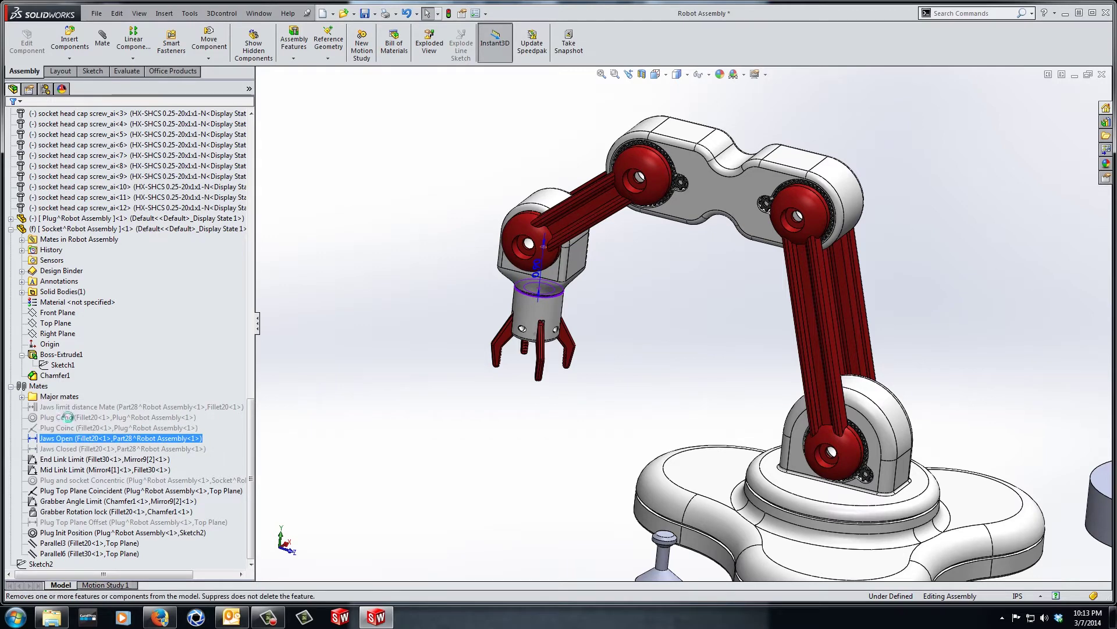
left_click(51, 450)
left_click(65, 418)
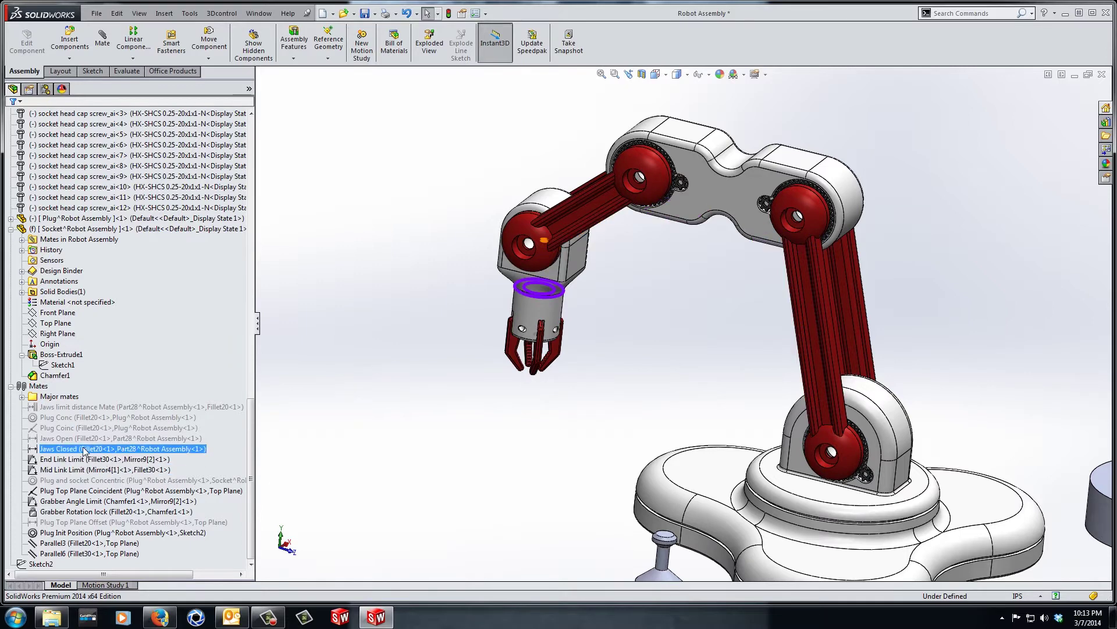
Suppress the Jaws Closed mate and unsuppress the Jaws Open mate to reopen the gripper.
left_click(64, 417)
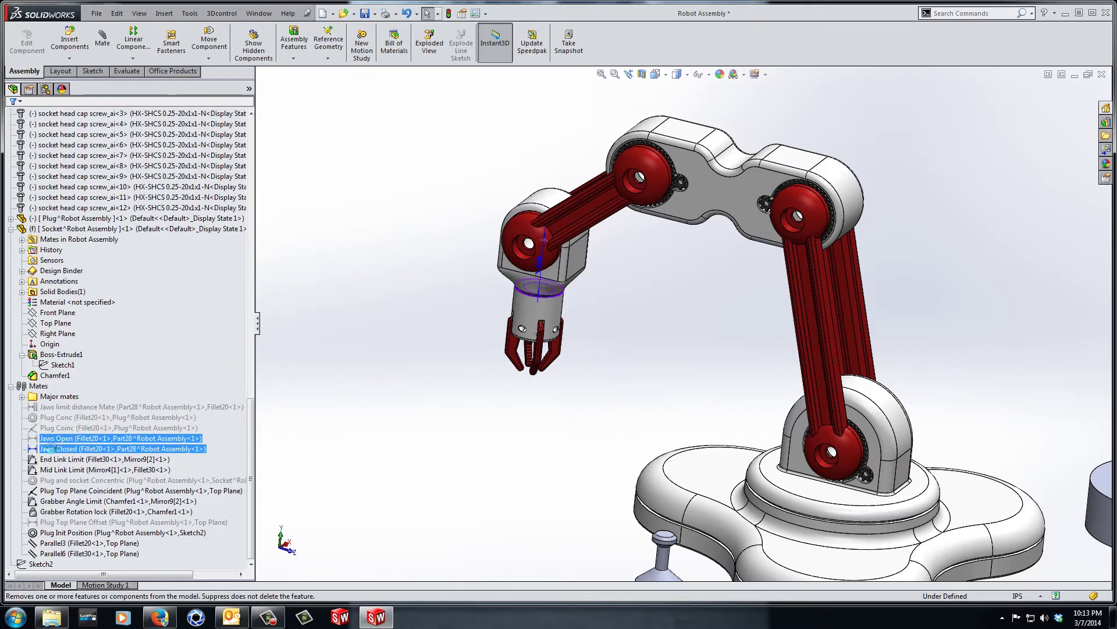
left_click(43, 440)
left_click(68, 414)
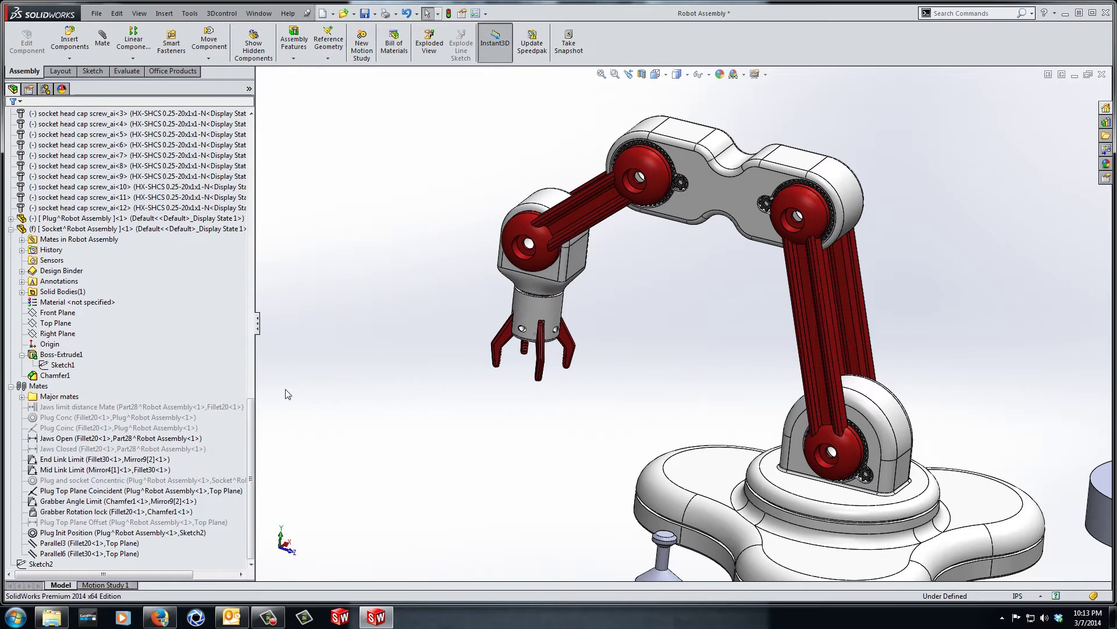
Examine the geometry used by the jaws limit, Plug Conc, Plug Coinc, End Link Limit and Mid Link Limit mates.
left_click(153, 407)
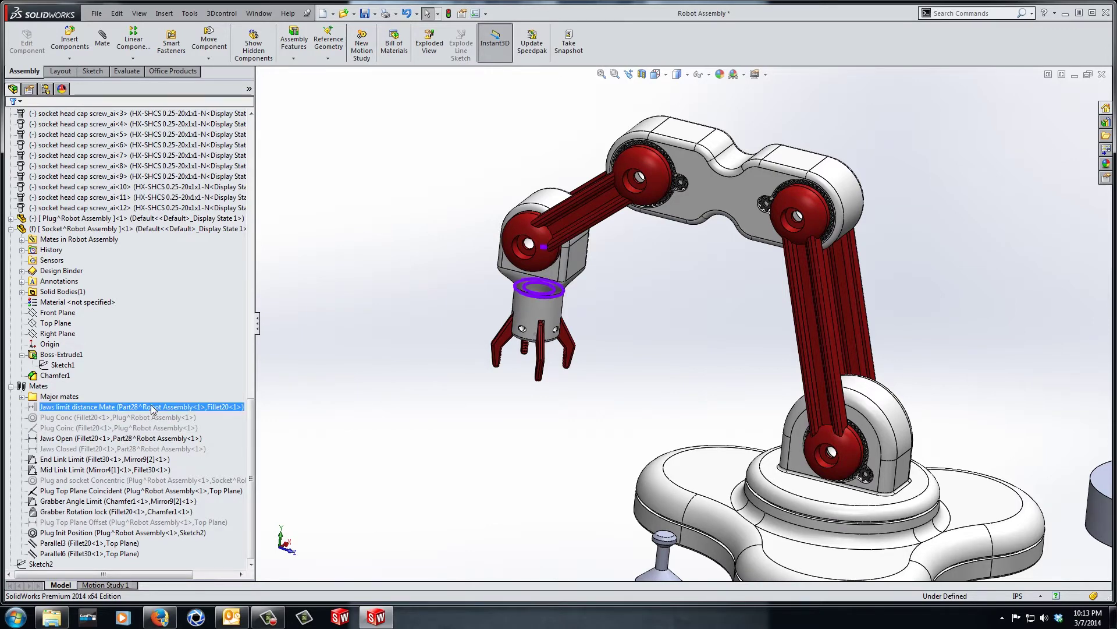
left_click(356, 401)
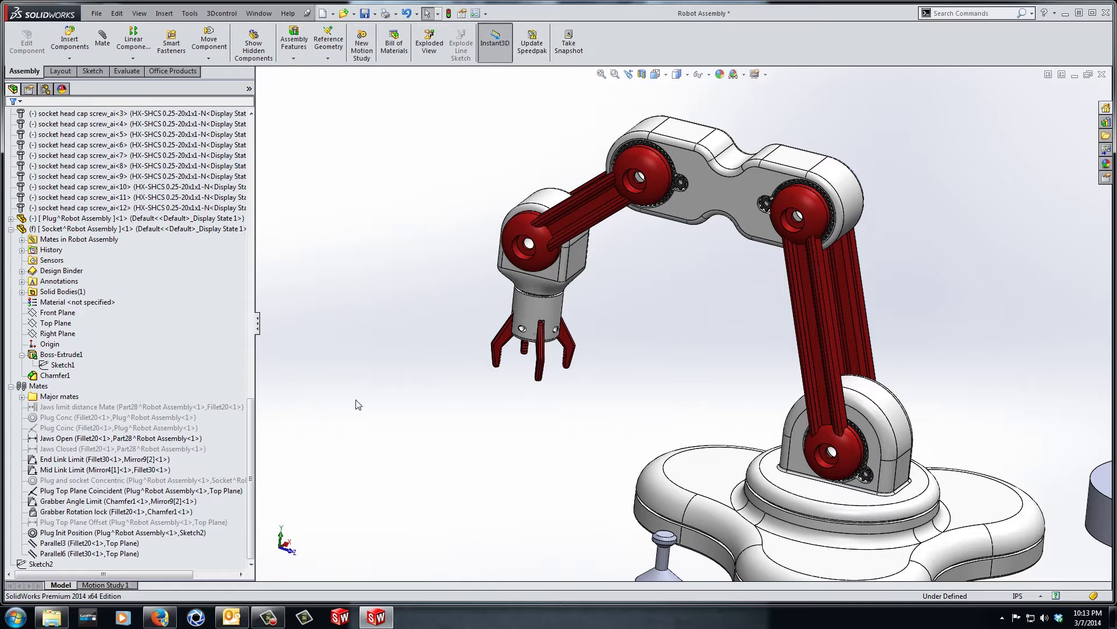
left_click(79, 416)
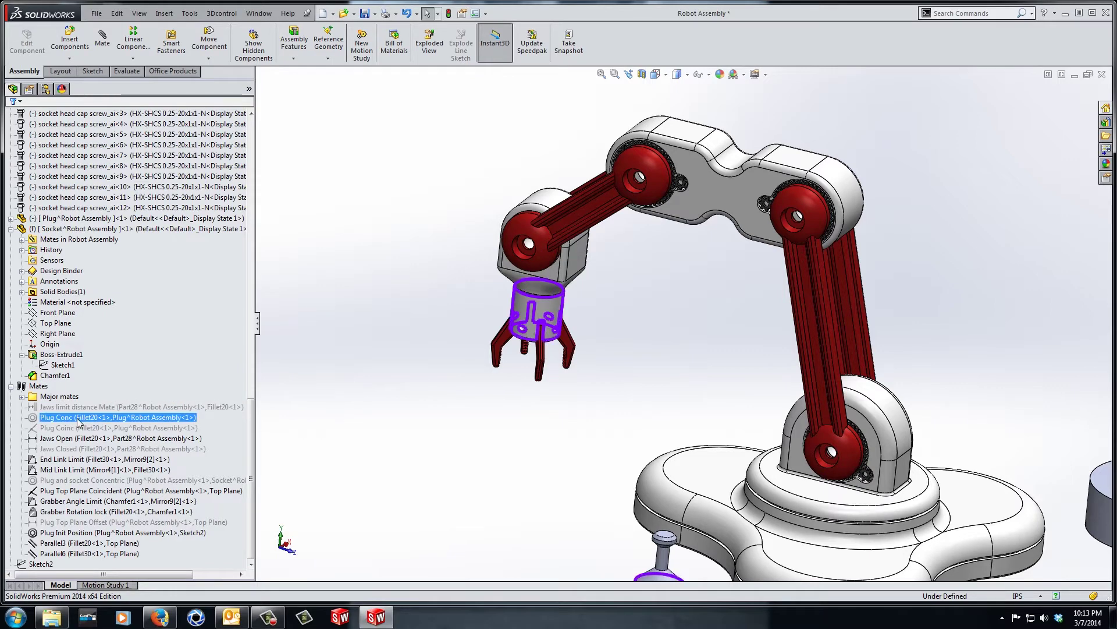
left_click(69, 429)
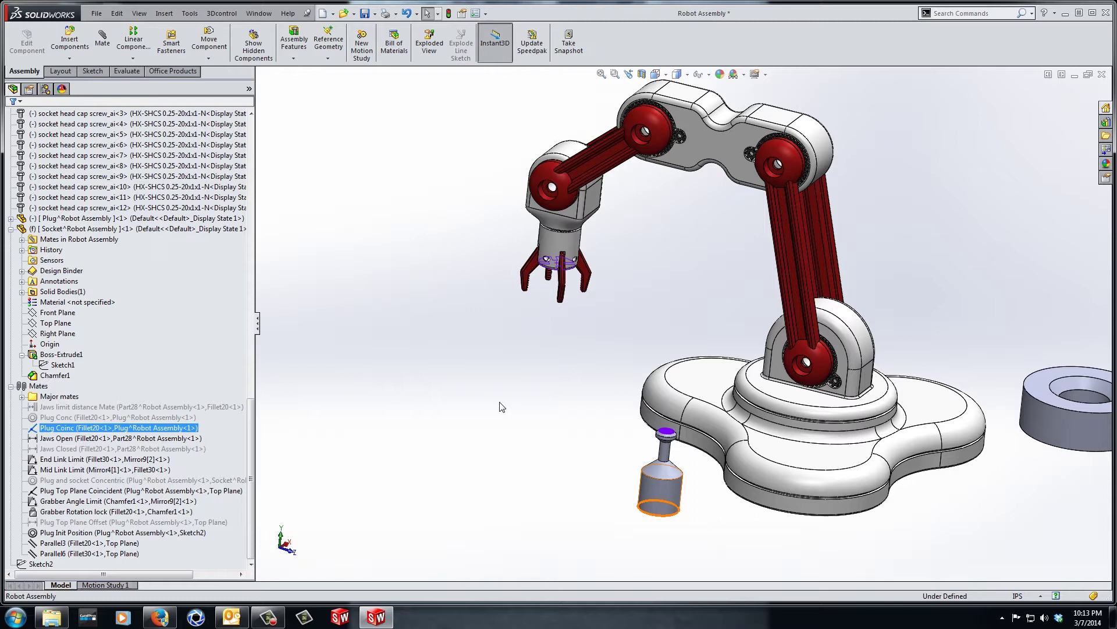
left_click(78, 459)
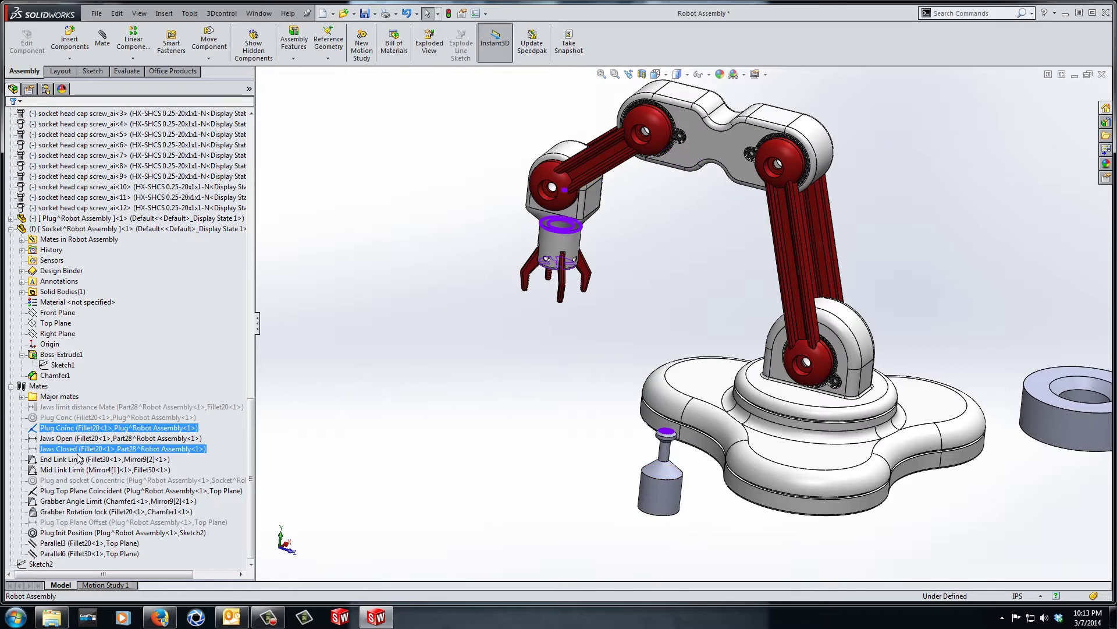
left_click(78, 459)
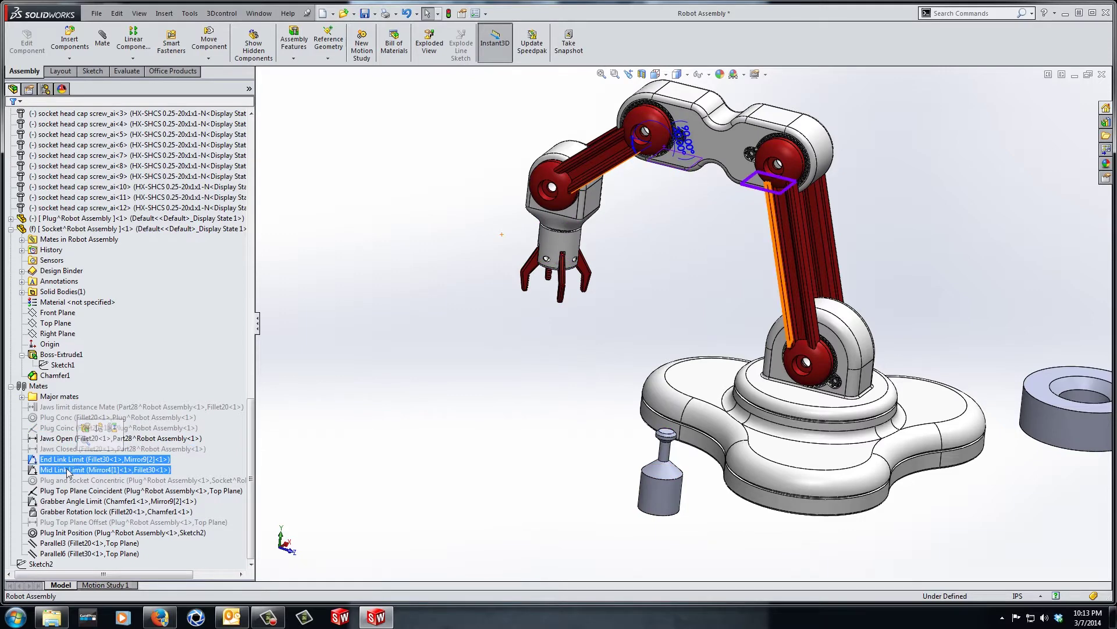
left_click(66, 471)
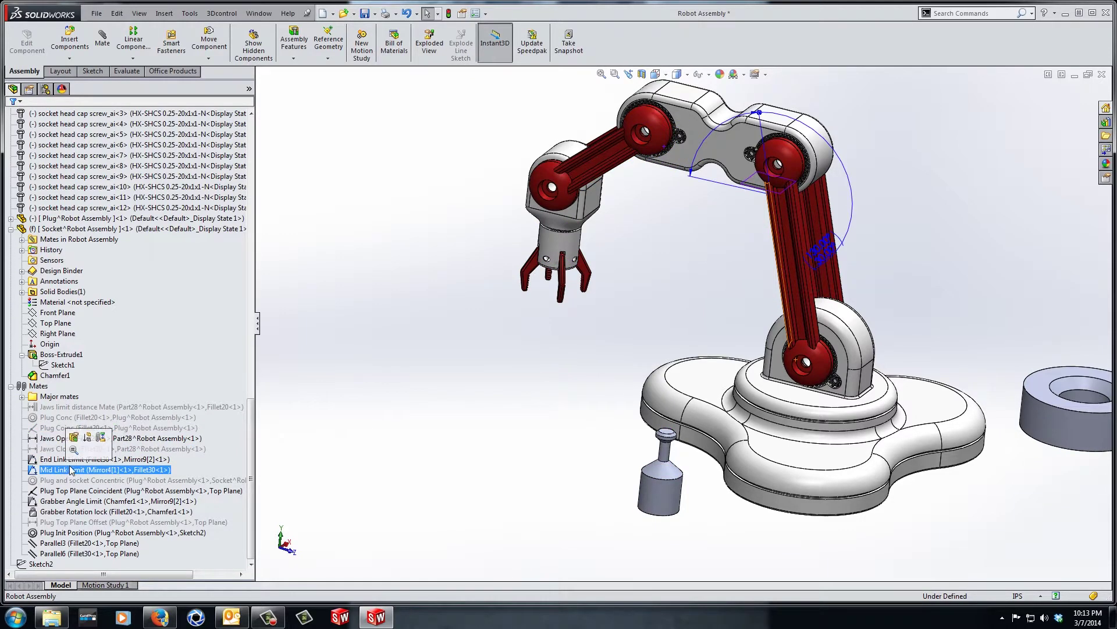
Open the Mid Link Limit angle mate for editing.
left_click(43, 472)
left_click(55, 440)
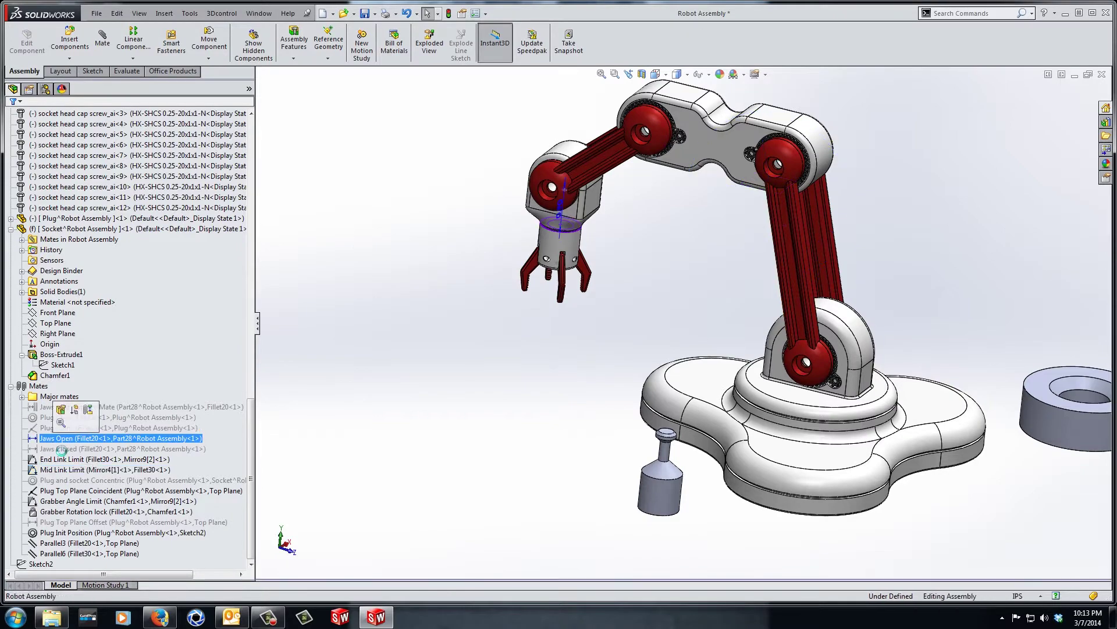
left_click(44, 460)
left_click(41, 470)
left_click(47, 440)
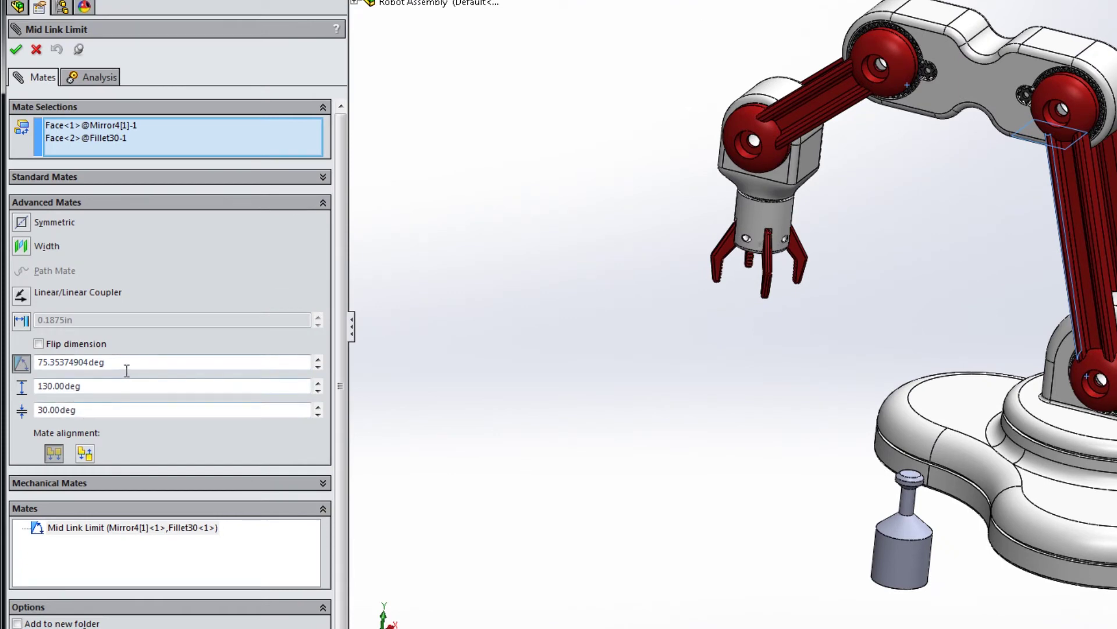
Try an angle of 130 degrees for the Mid Link Limit mate.
left_click_drag(123, 365, 19, 370)
type("130")
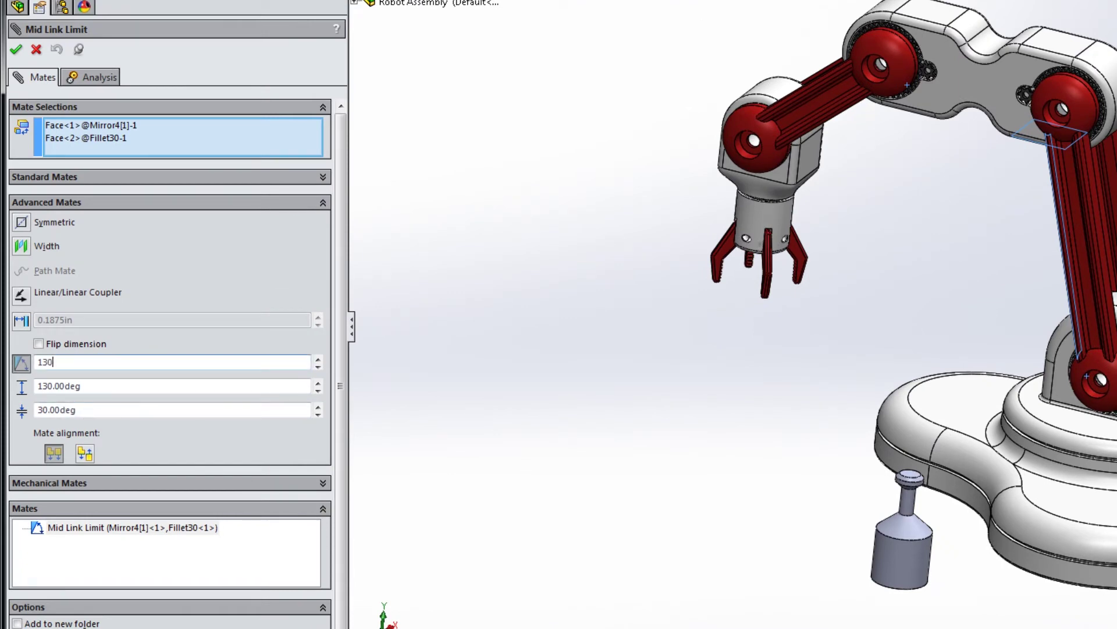
key("Return")
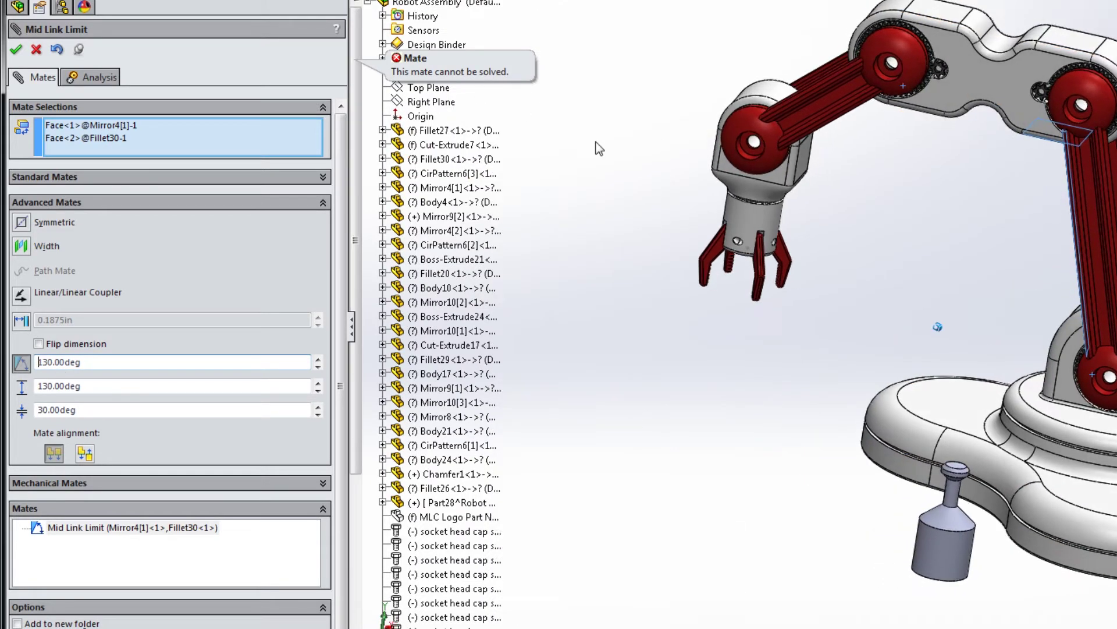
Set the Mid Link Limit mate's angle to 120 degrees.
left_click_drag(106, 363, 28, 372)
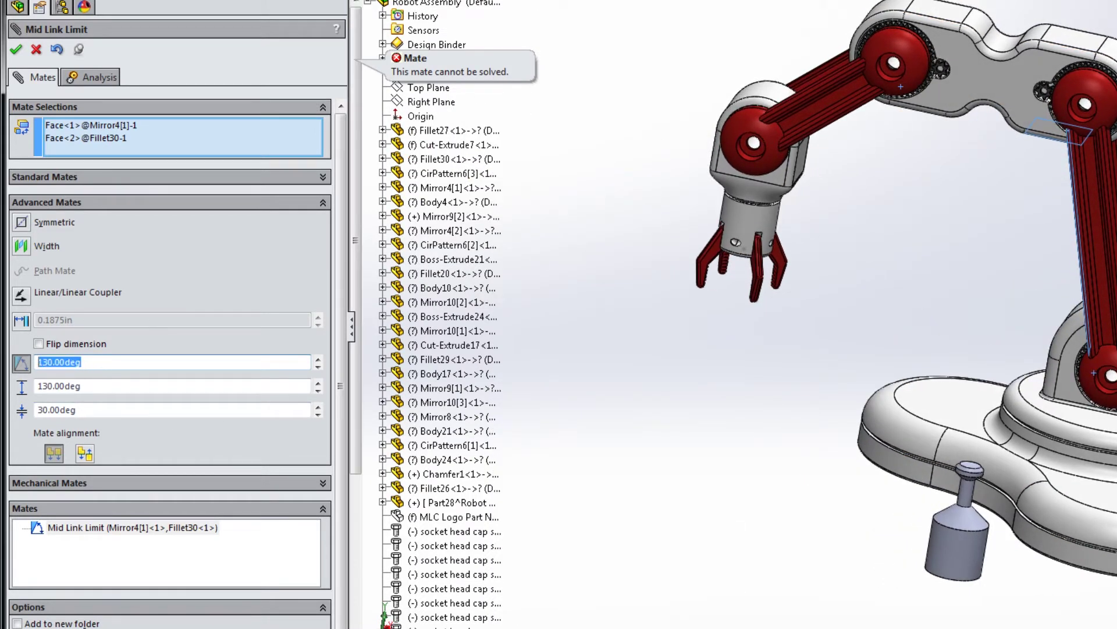
type("120")
key("Return")
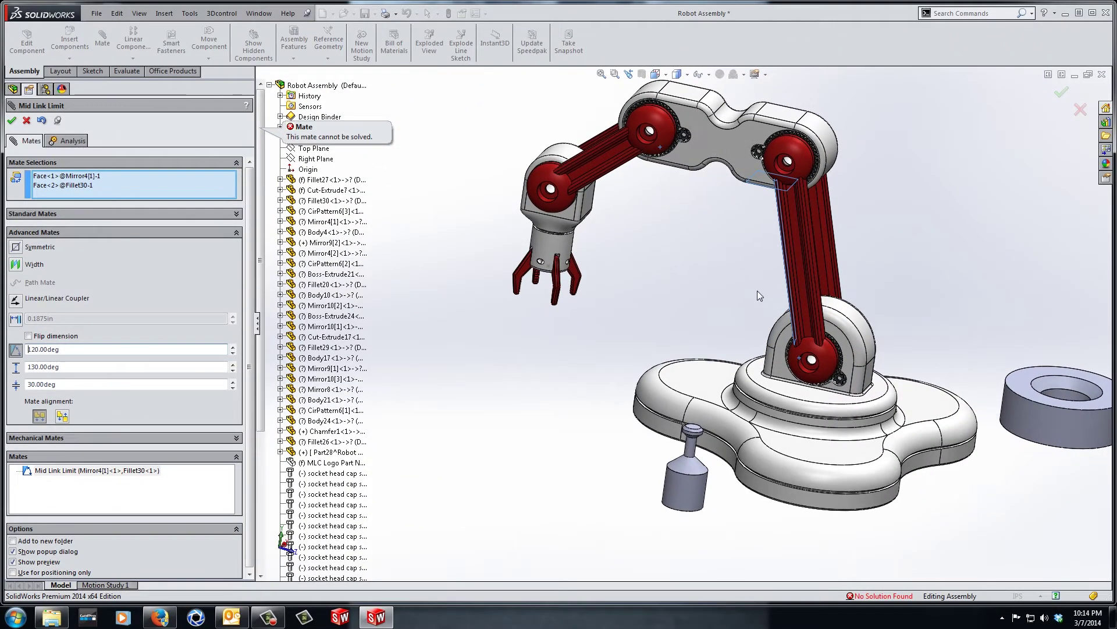
Set the Mid Link Limit's minimum angle to 20 degrees and its maximum to 150 degrees, and accept the mate.
left_click(58, 384)
type("20")
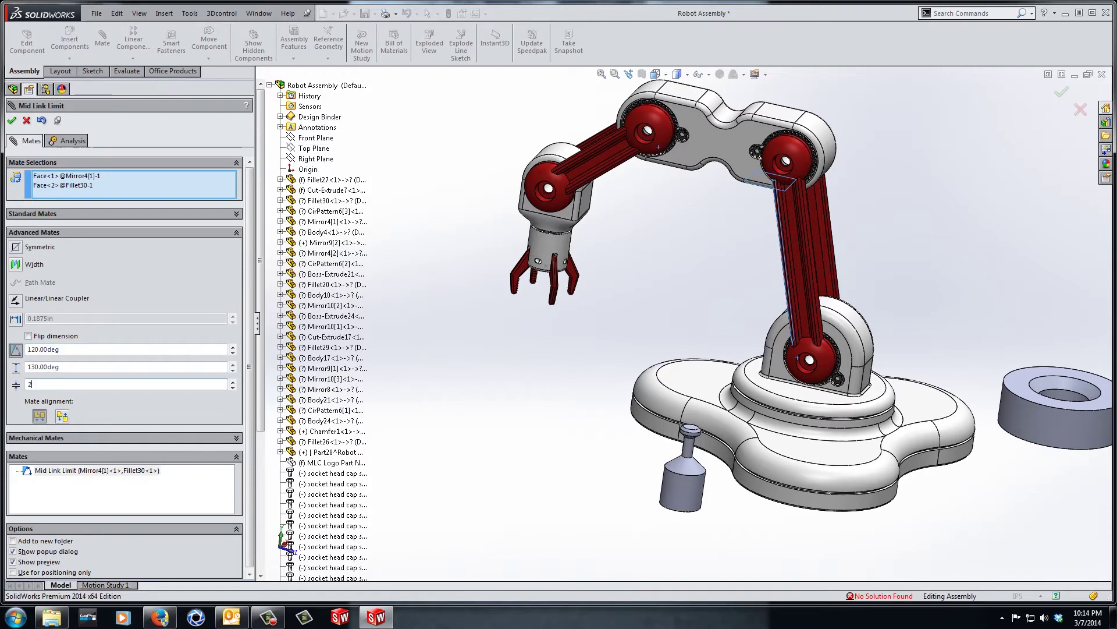
key("Return")
left_click_drag(72, 367, 26, 367)
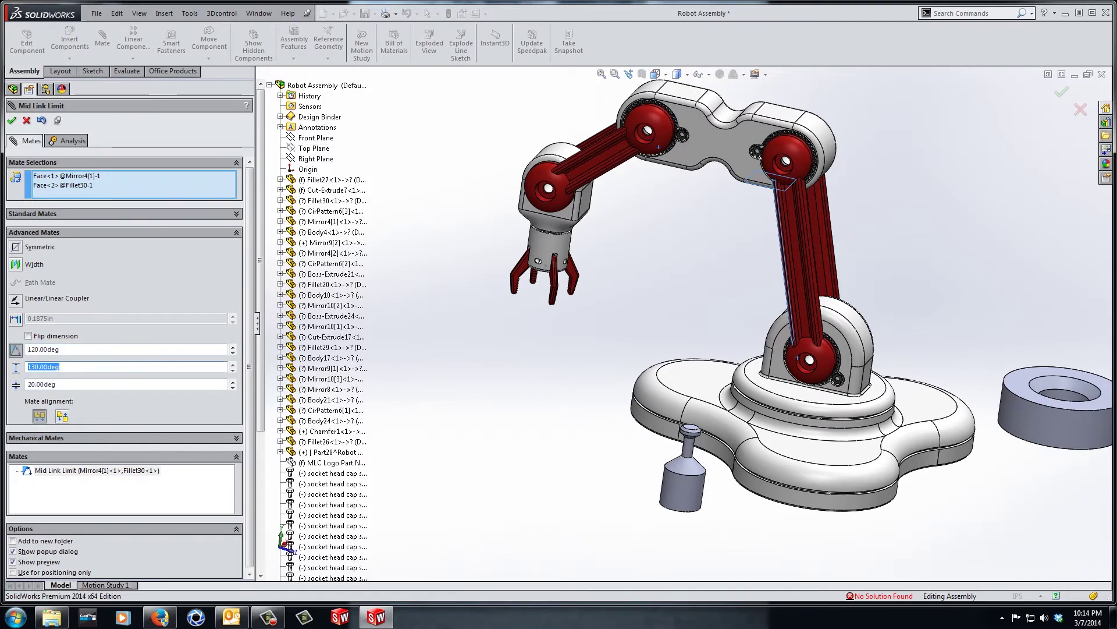
type("150")
key("Return")
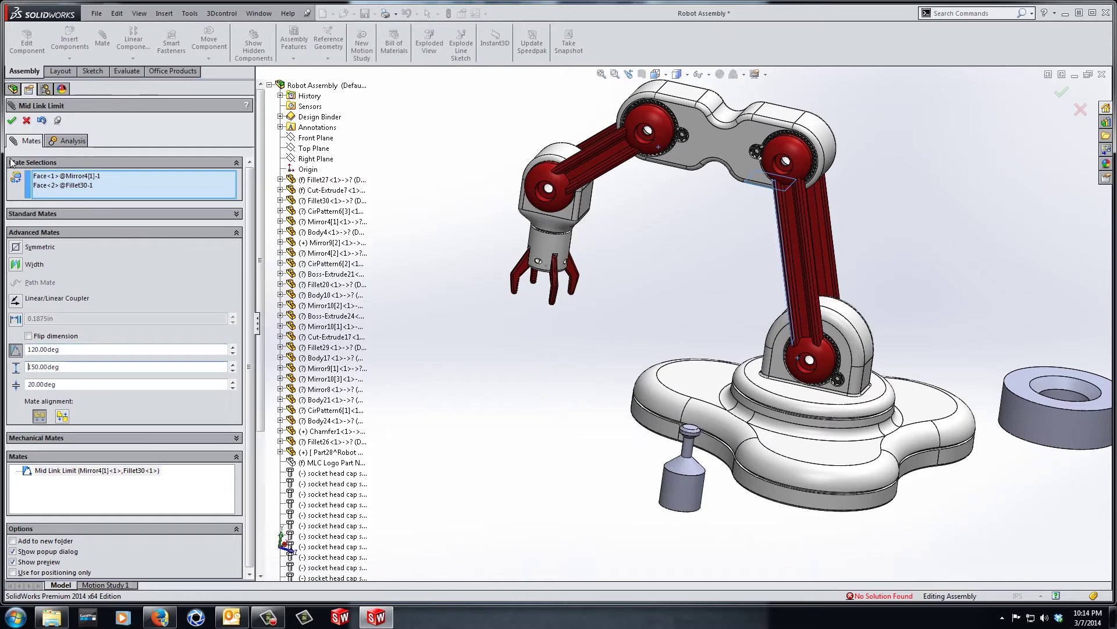
left_click(11, 120)
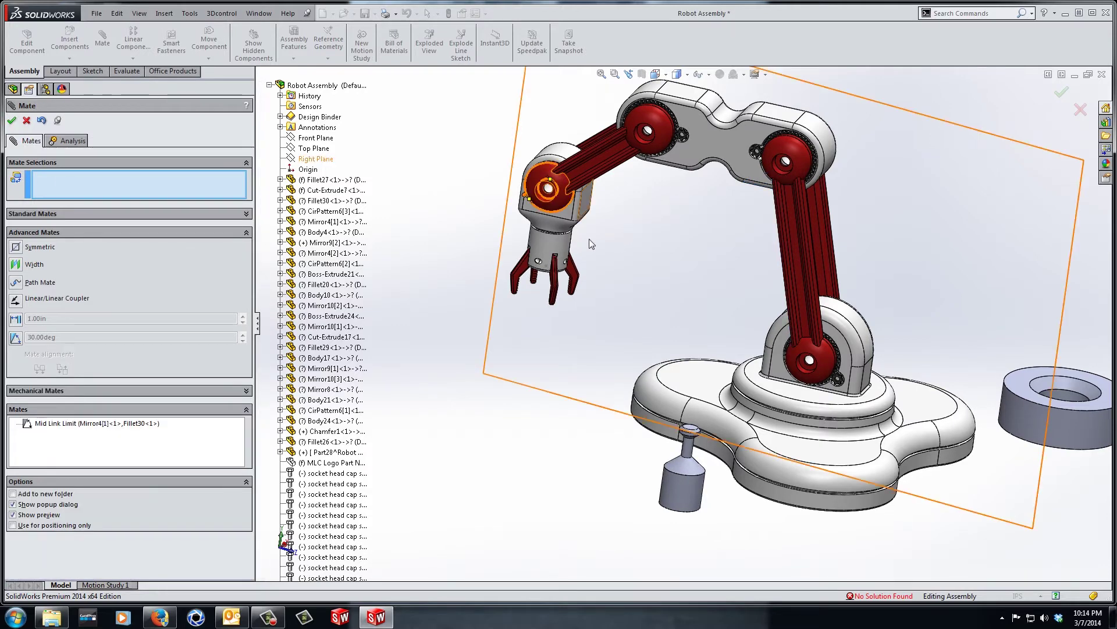
left_click(12, 120)
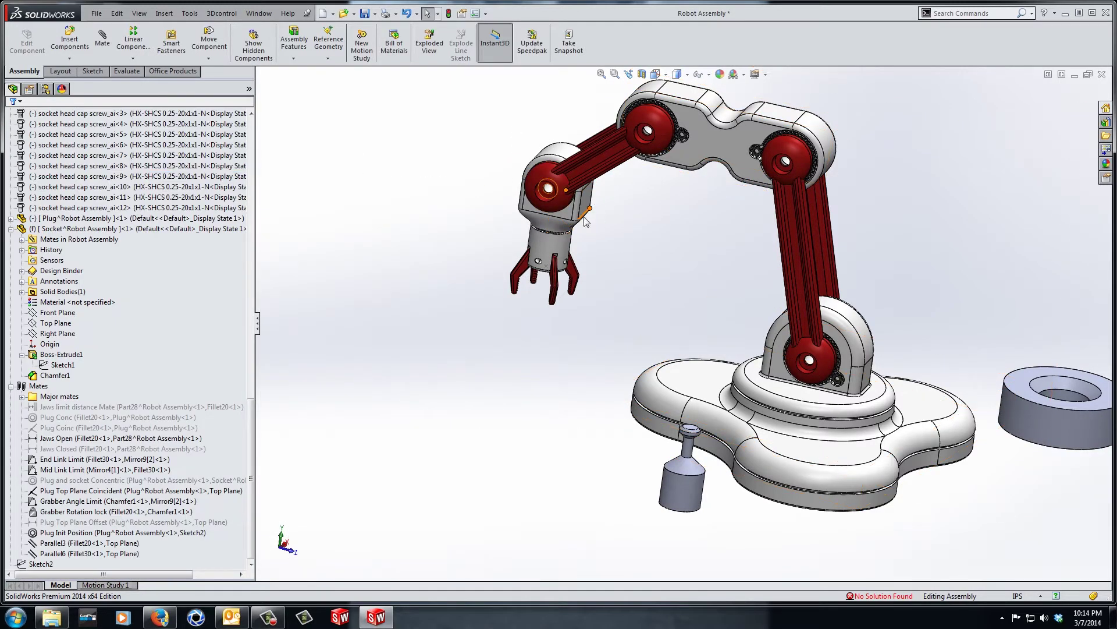
Pull the wrist block back and forth to swing the arm links through their range of motion.
left_click_drag(573, 218, 675, 241)
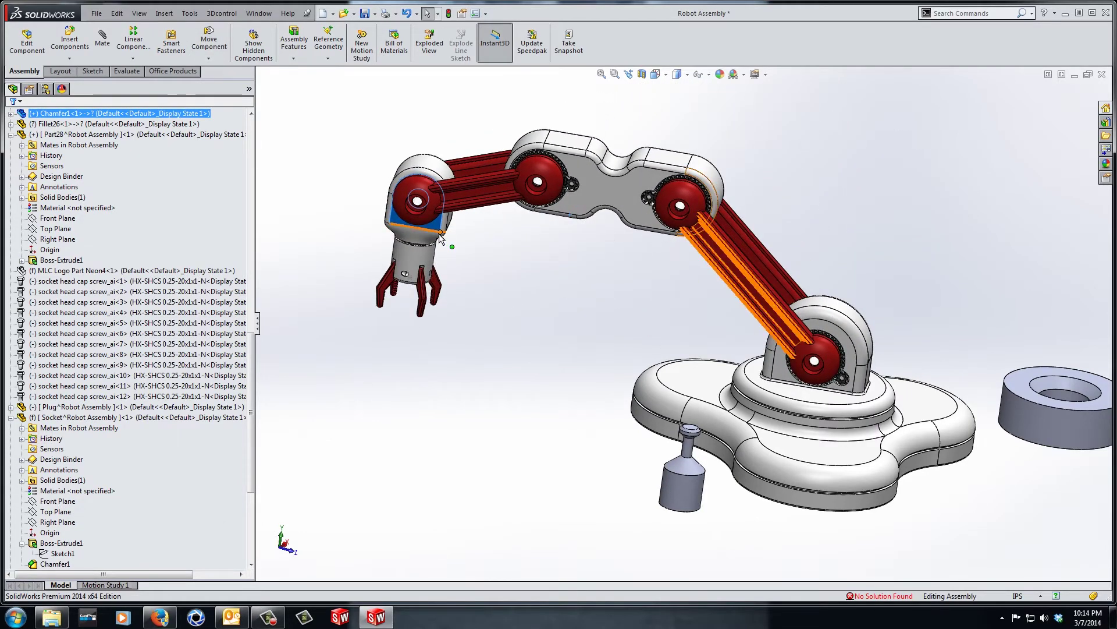
left_click_drag(439, 233, 871, 256)
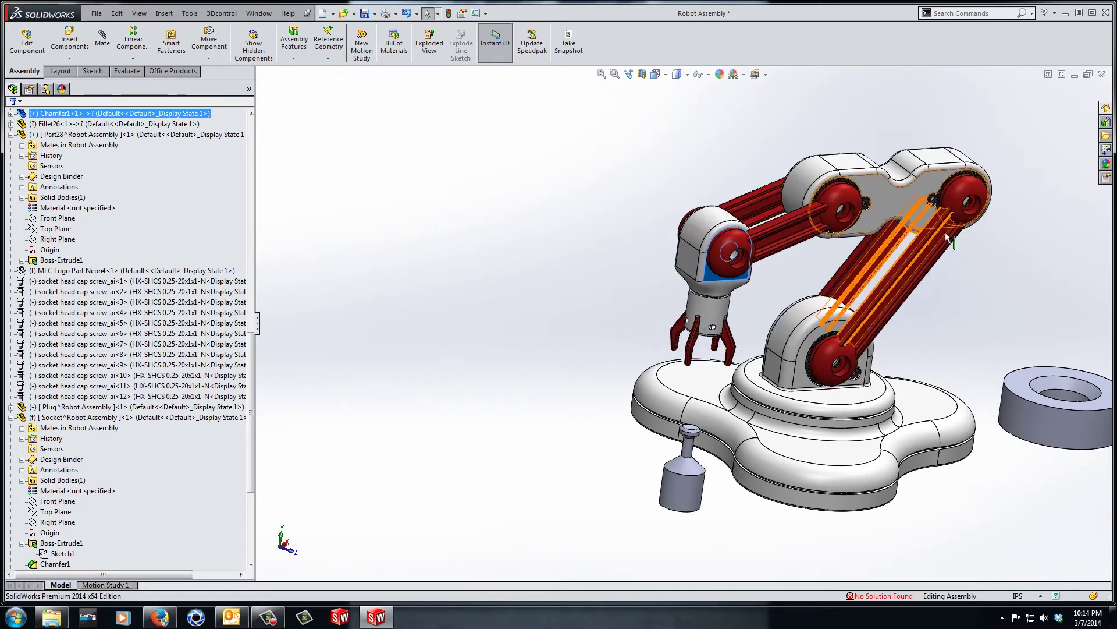
left_click_drag(705, 277, 790, 271)
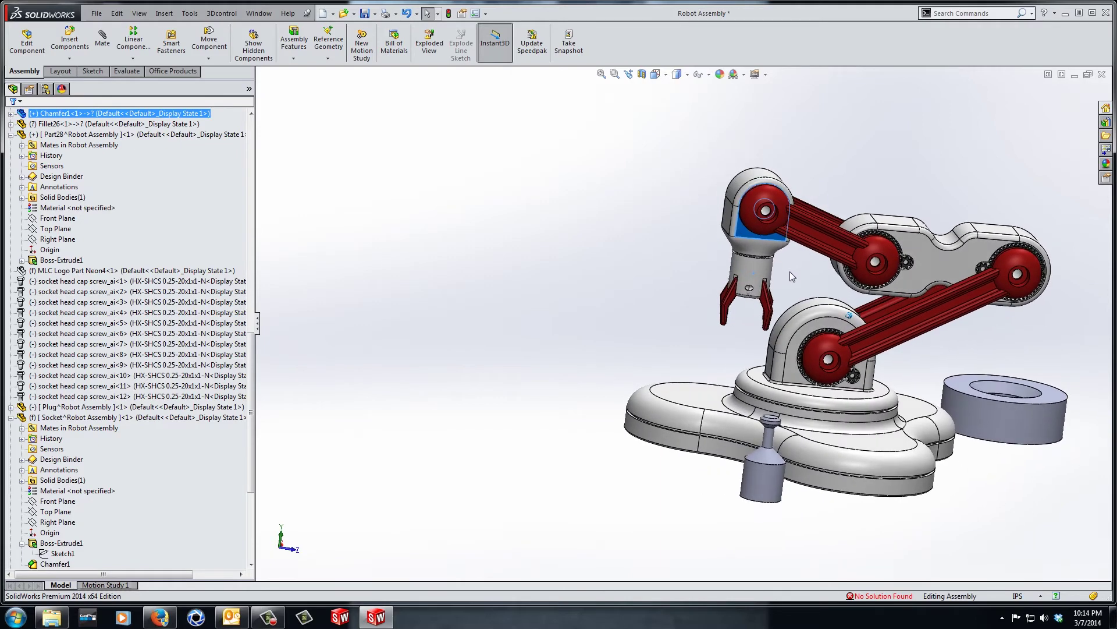
Fix the Fillet29 turntable component in place and pull the arm until its lower links stand upright.
left_click_drag(890, 249, 808, 383)
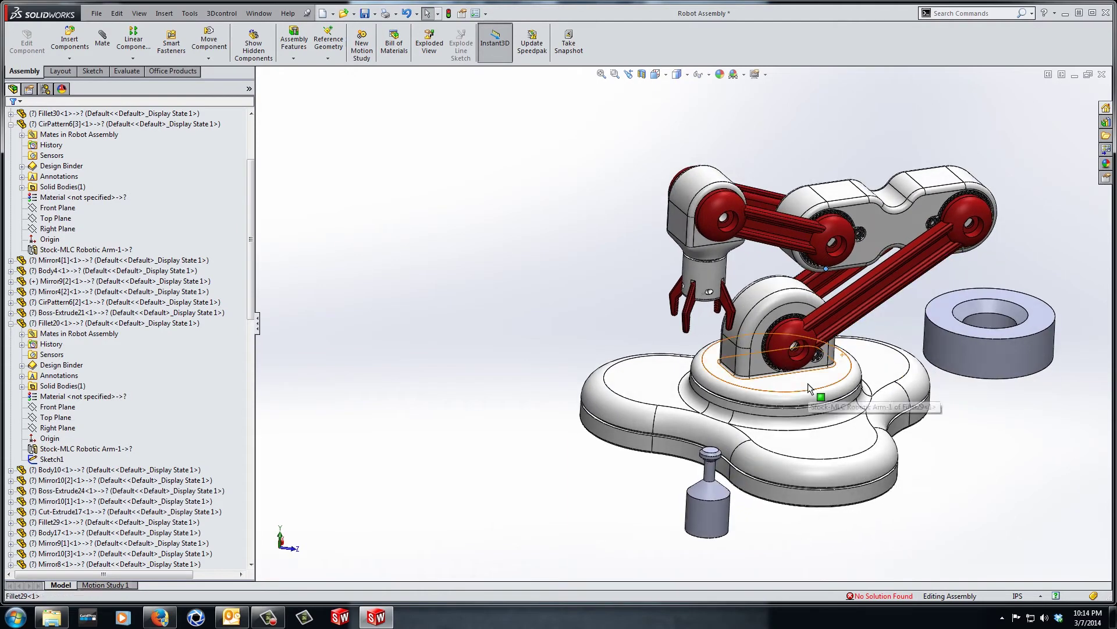
right_click(808, 383)
left_click(838, 474)
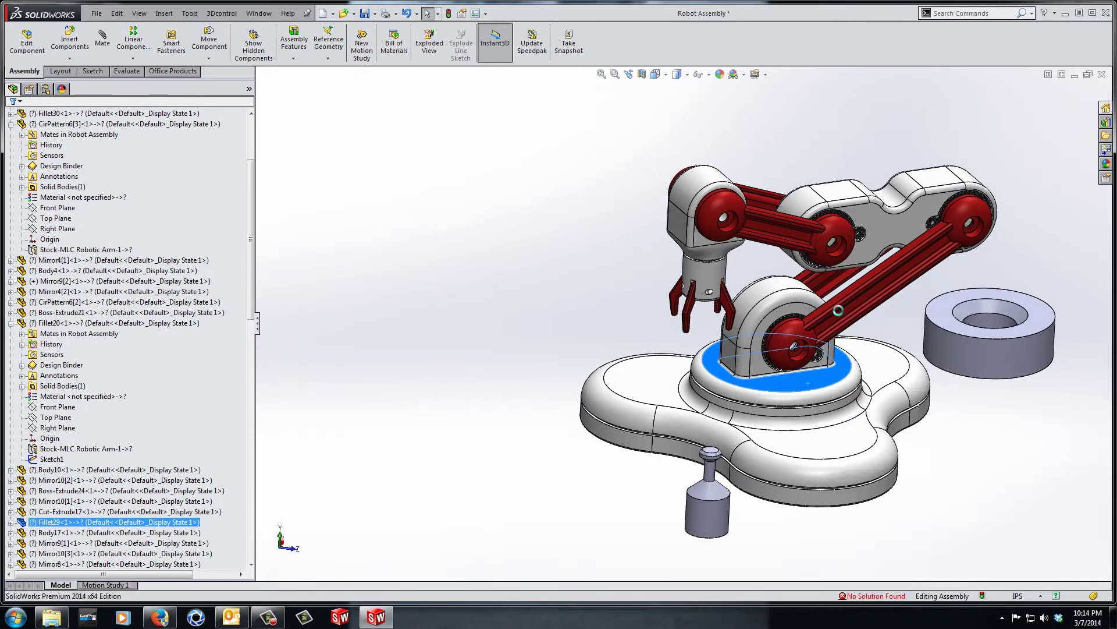
left_click_drag(859, 266, 812, 373)
Float the Fillet29 turntable component and nudge the gripper to check that the arm moves.
left_click(817, 376)
right_click(817, 376)
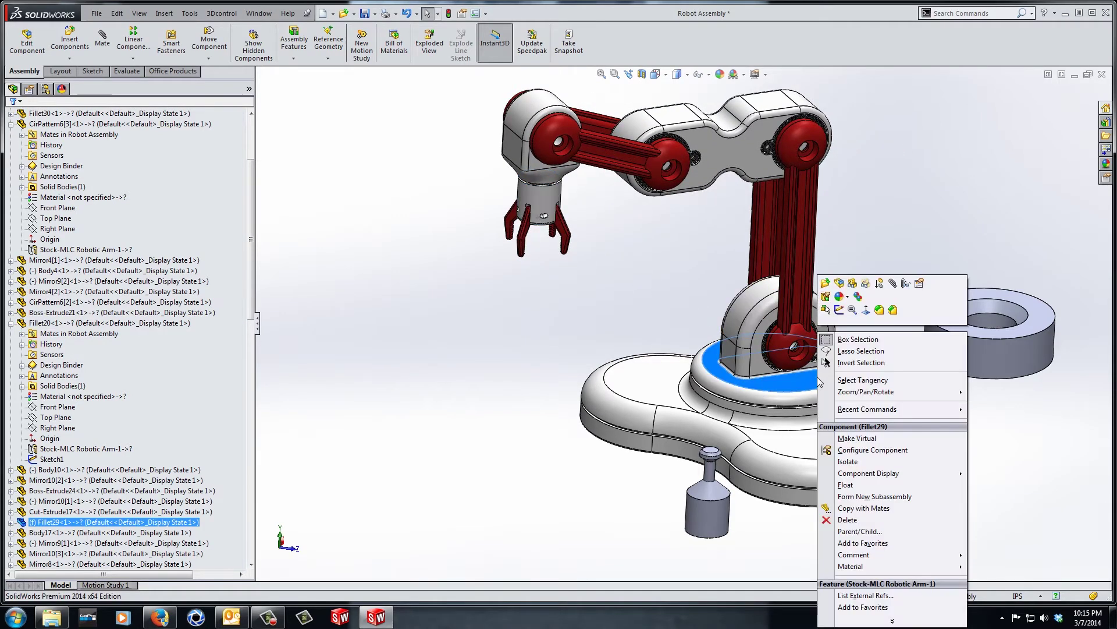
left_click(853, 487)
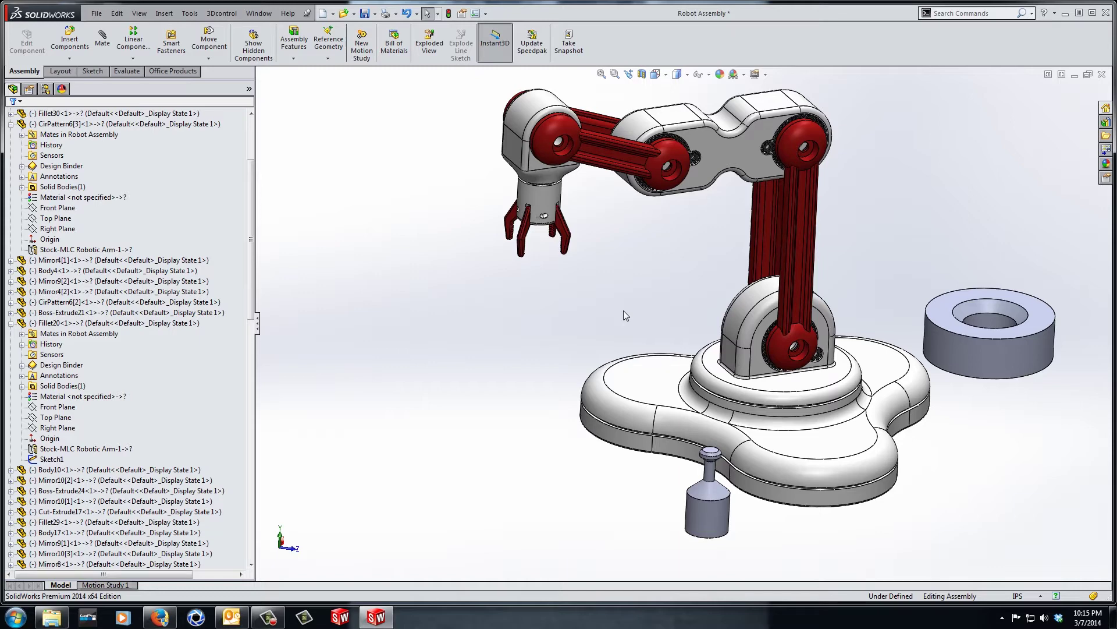
mouse_move(544, 210)
left_mouse_down()
mouse_move(550, 236)
mouse_move(534, 211)
left_mouse_up()
left_click(653, 259)
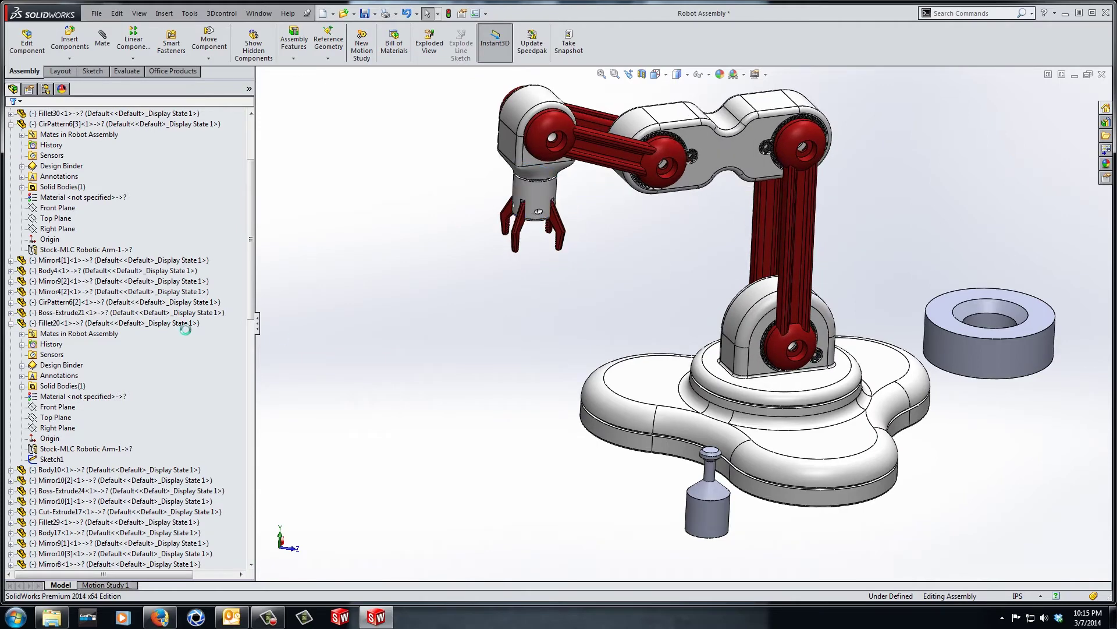
Edit the End Link Limit mate and set its angle to 40 degrees.
scroll(162, 348, "down", 4)
scroll(163, 350, "down", 12)
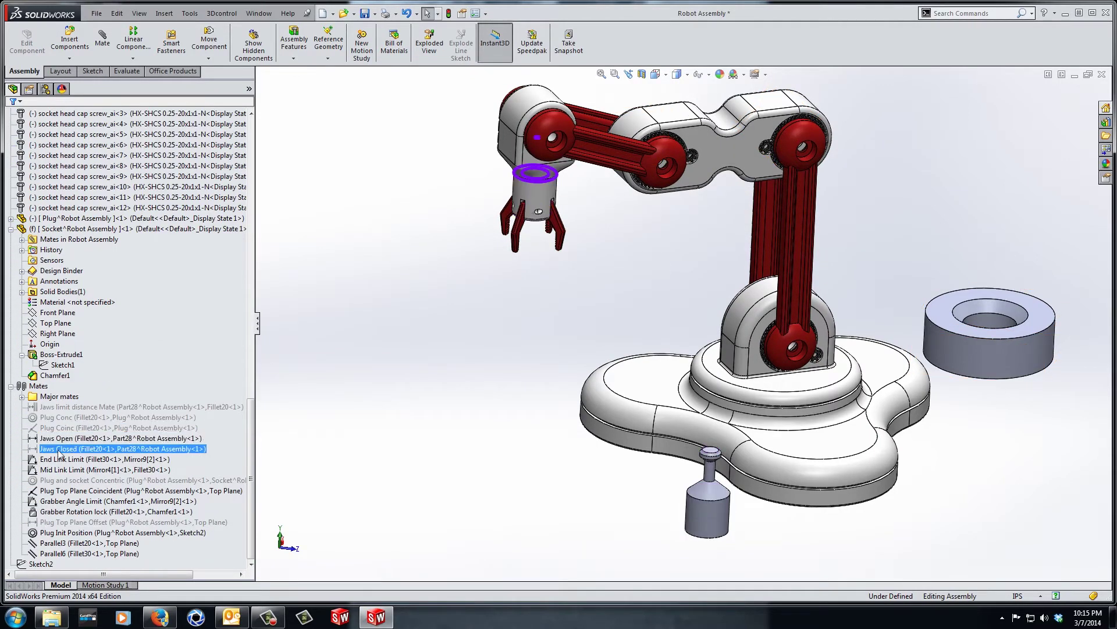
left_click(55, 459)
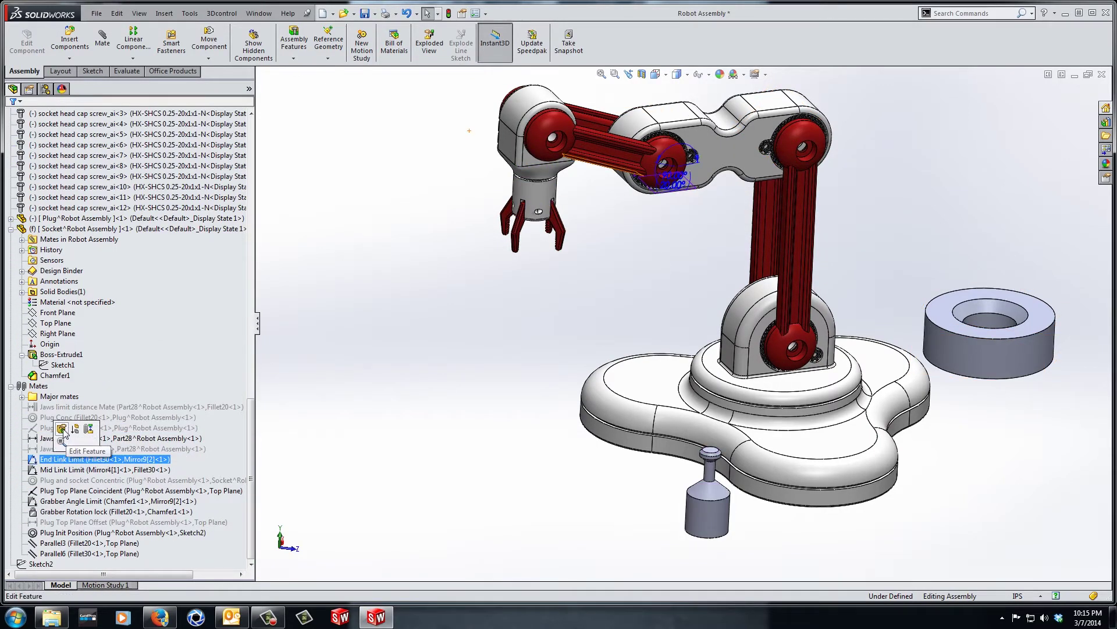
left_click(68, 435)
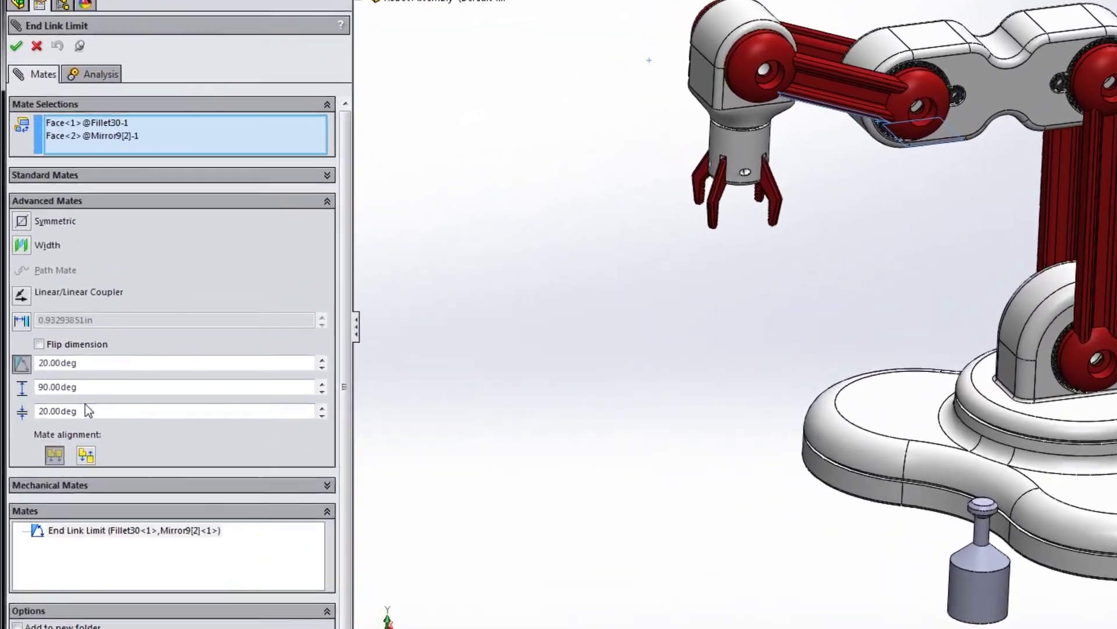
left_click(68, 385)
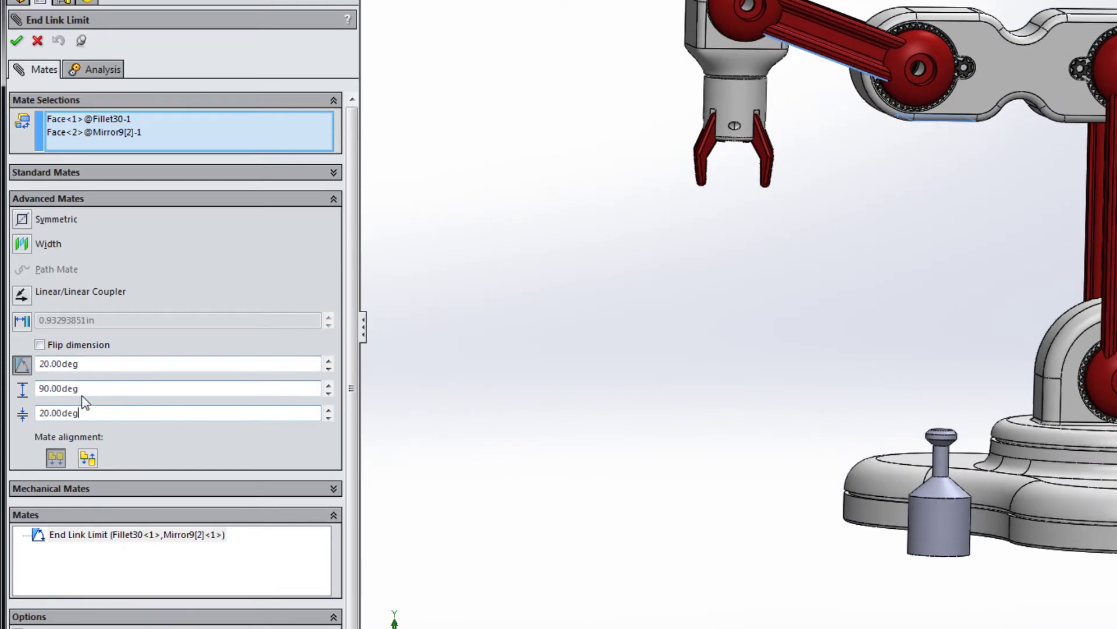
double_click(114, 364)
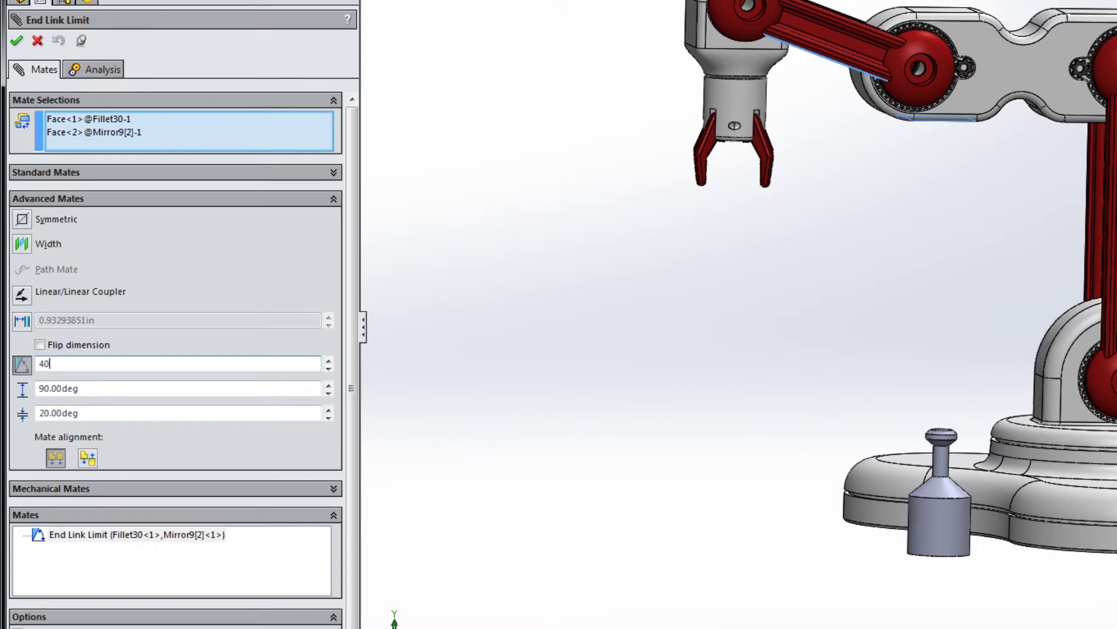
key("Return")
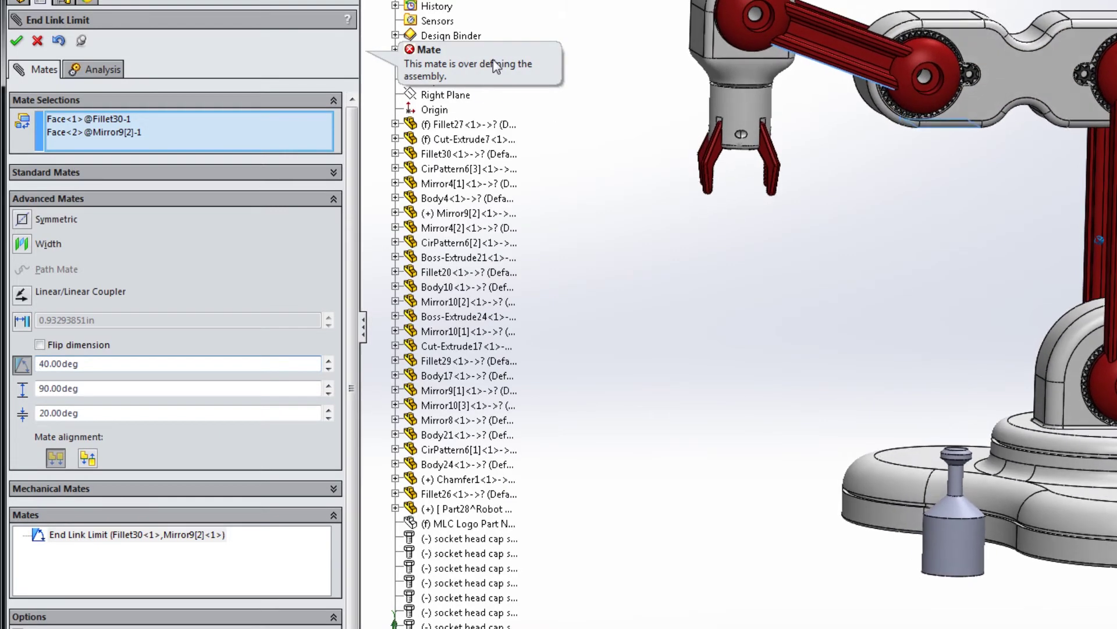
Set the End Link Limit's minimum angle to 15 degrees and accept the mate.
left_click_drag(88, 413, 49, 416)
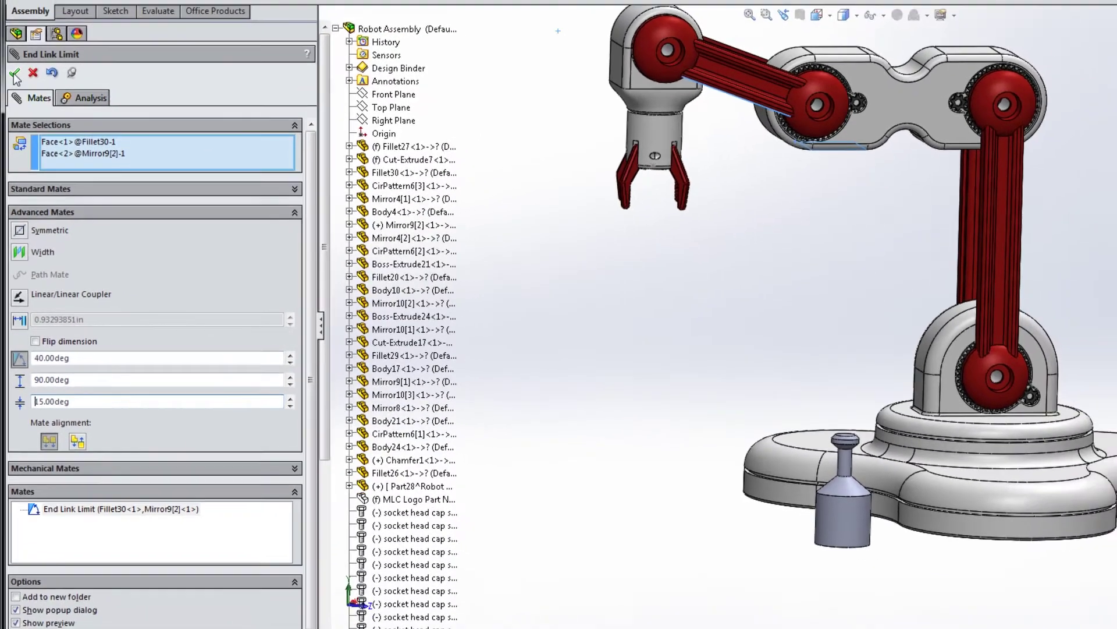
left_click(16, 40)
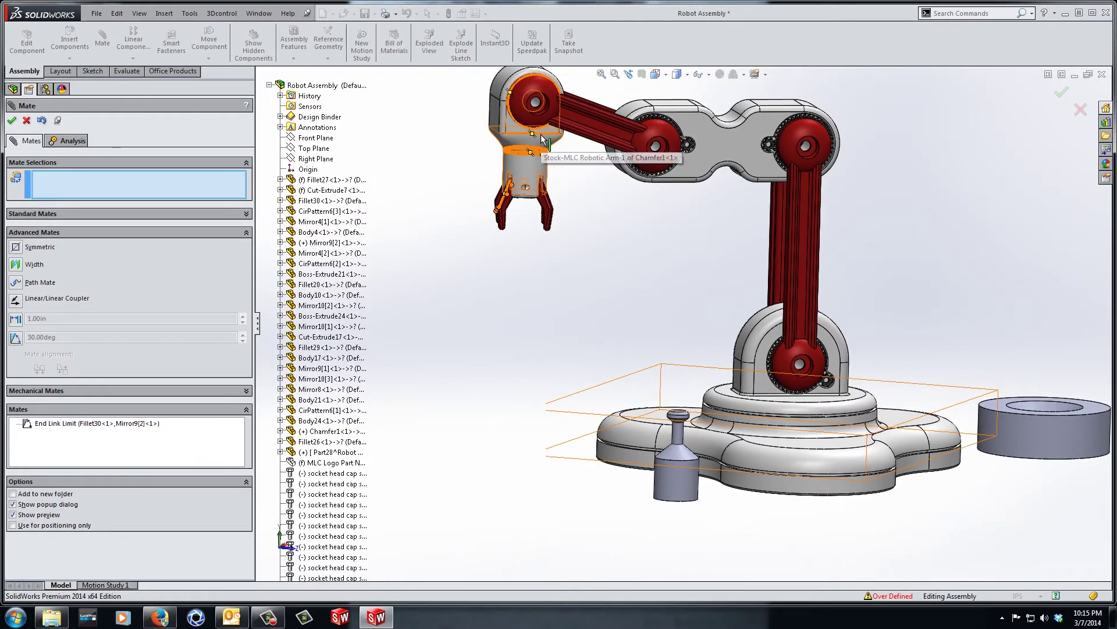
left_click(12, 120)
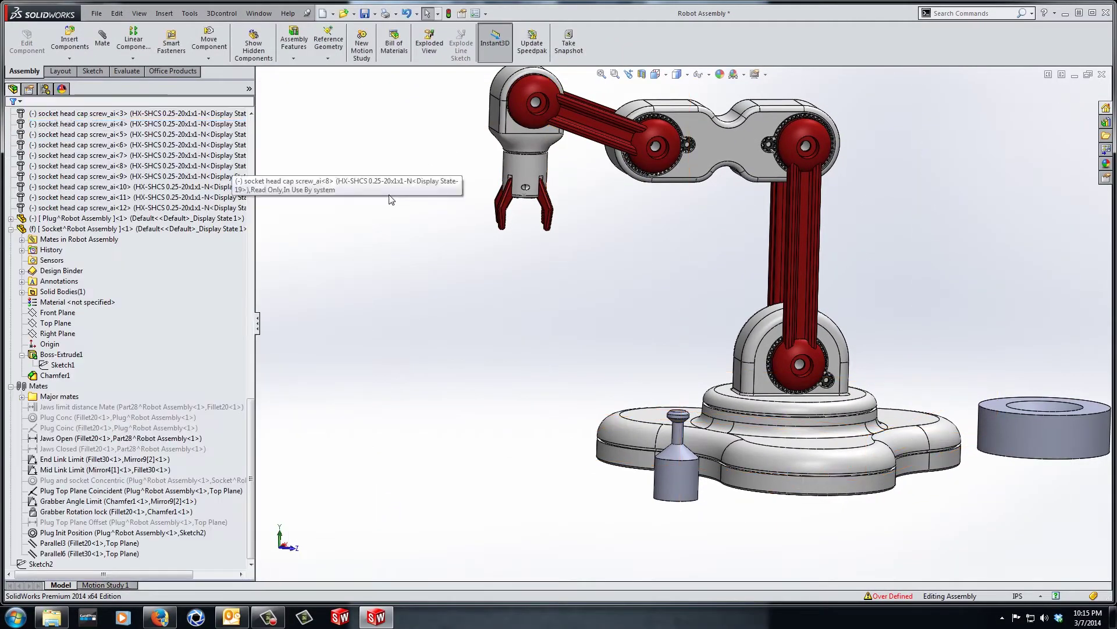
Pull the wrist and gripper down toward the plug to test the end link's motion.
left_click(547, 144)
left_click_drag(543, 184, 606, 221)
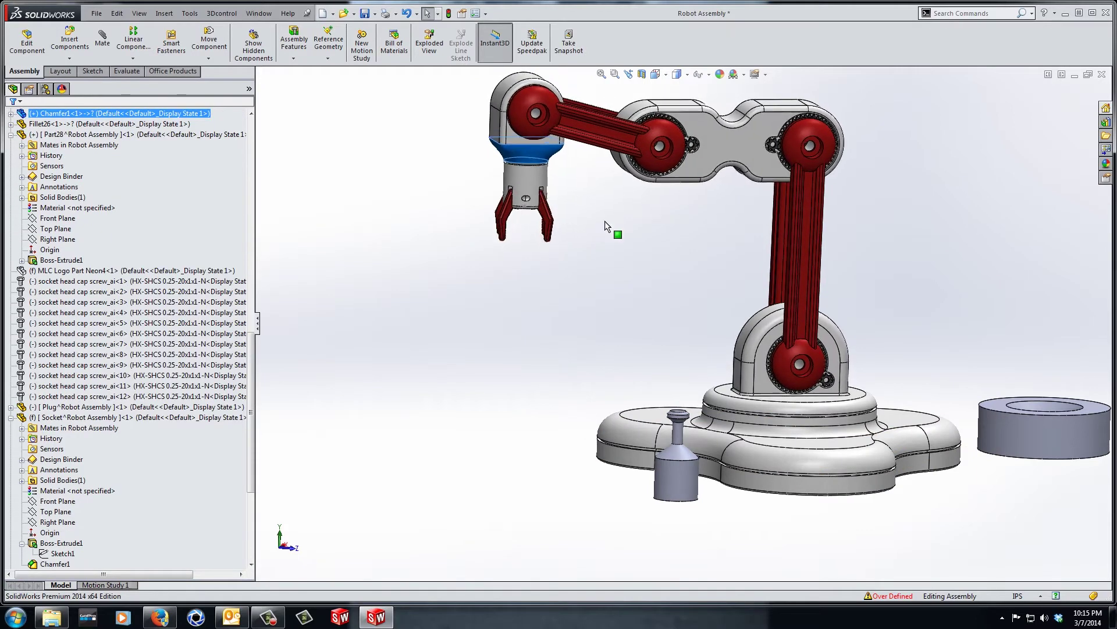
left_click(607, 226)
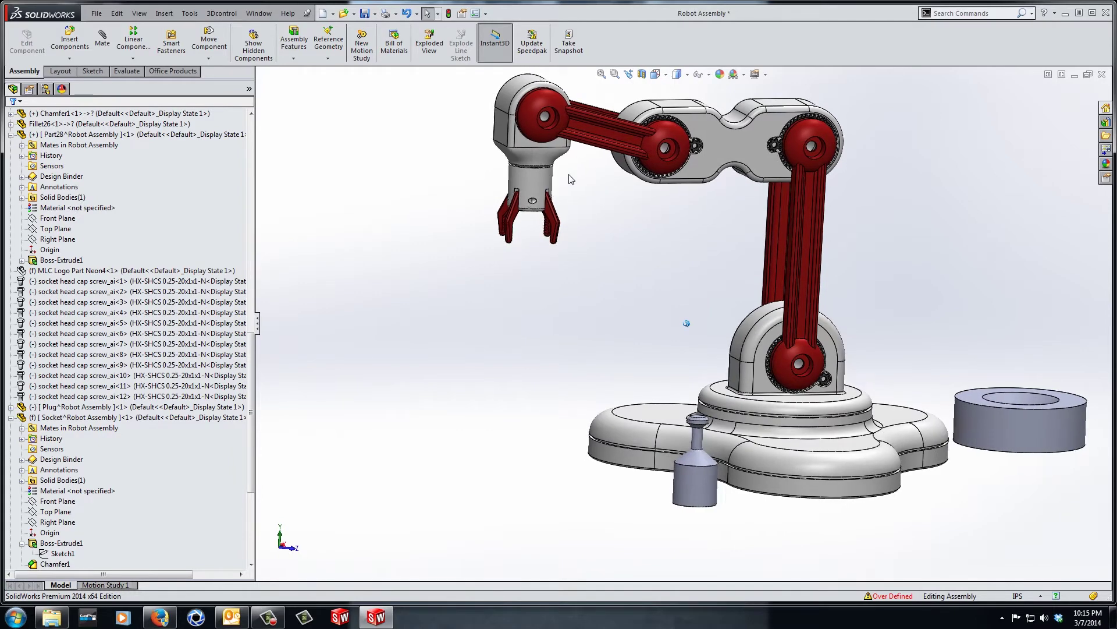
left_click_drag(537, 186, 607, 295)
left_click(522, 327)
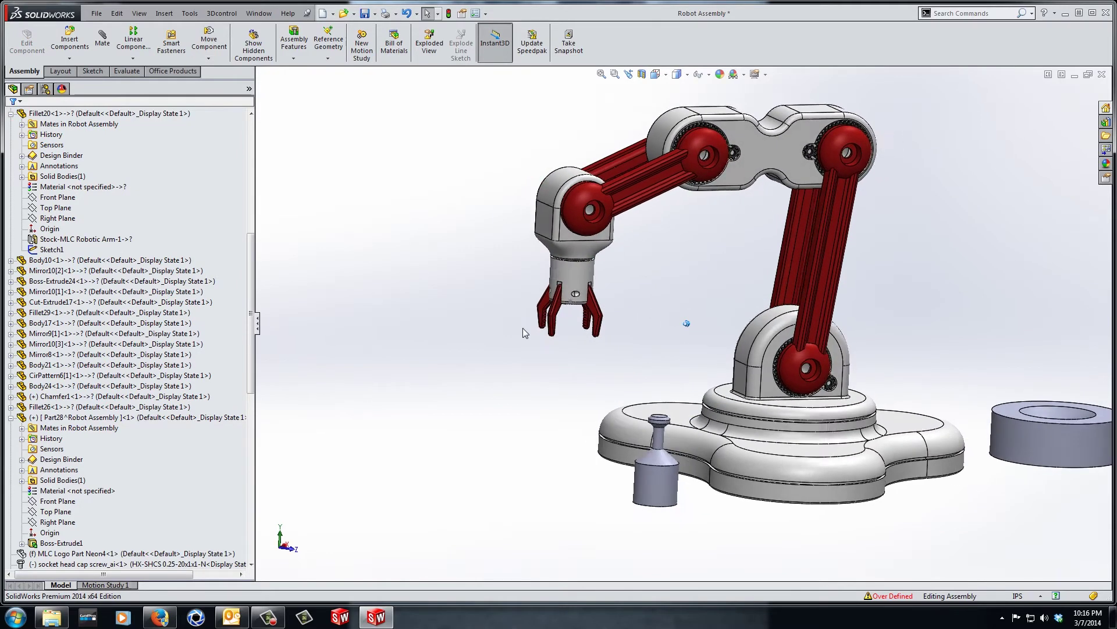
Collapse the expanded Fillet20, Part28 and Socket components in the assembly tree.
left_click(56, 186)
left_click(11, 114)
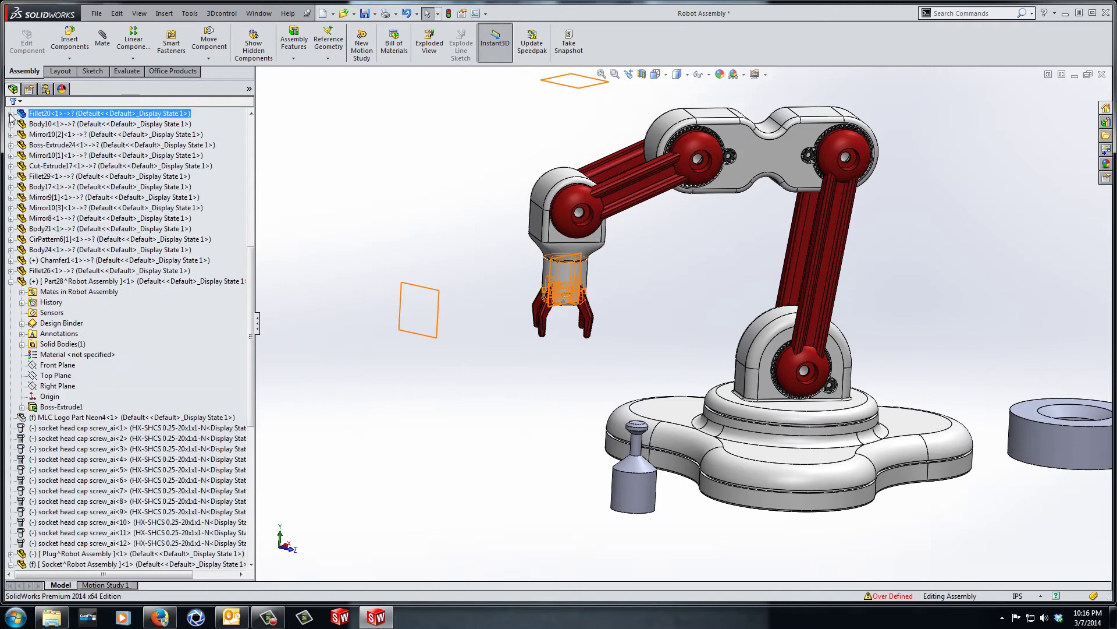
left_click(10, 282)
scroll(11, 262, "down", 6)
left_click(11, 229)
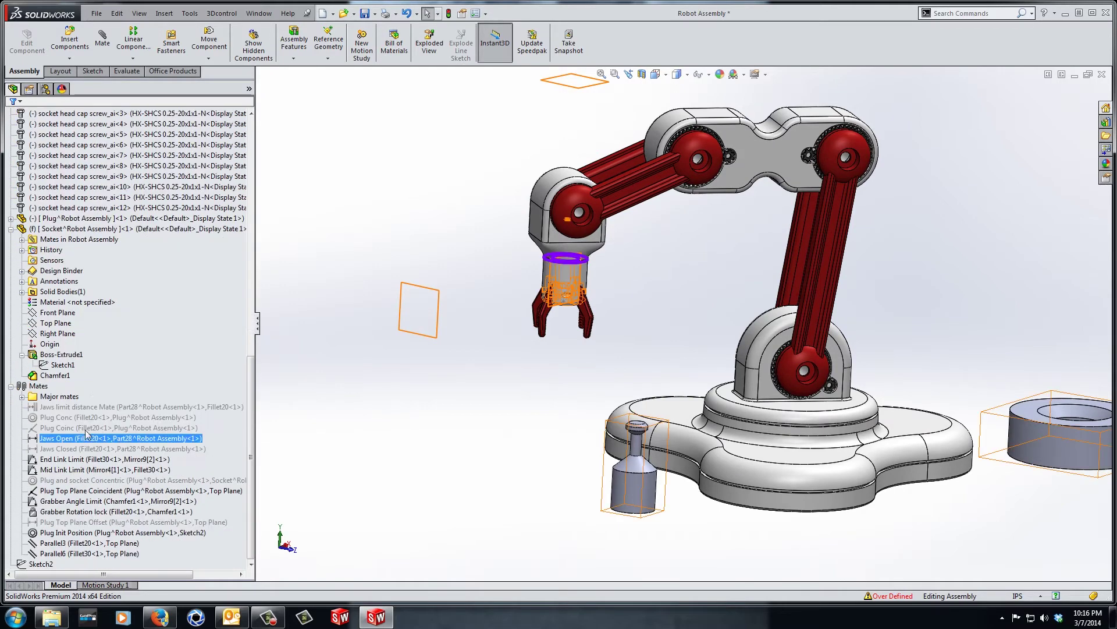
left_click(10, 228)
Examine what the Plug and socket Concentric, Plug Top Plane Coincident and Plug Top Plane Offset mates reference.
left_click(91, 365)
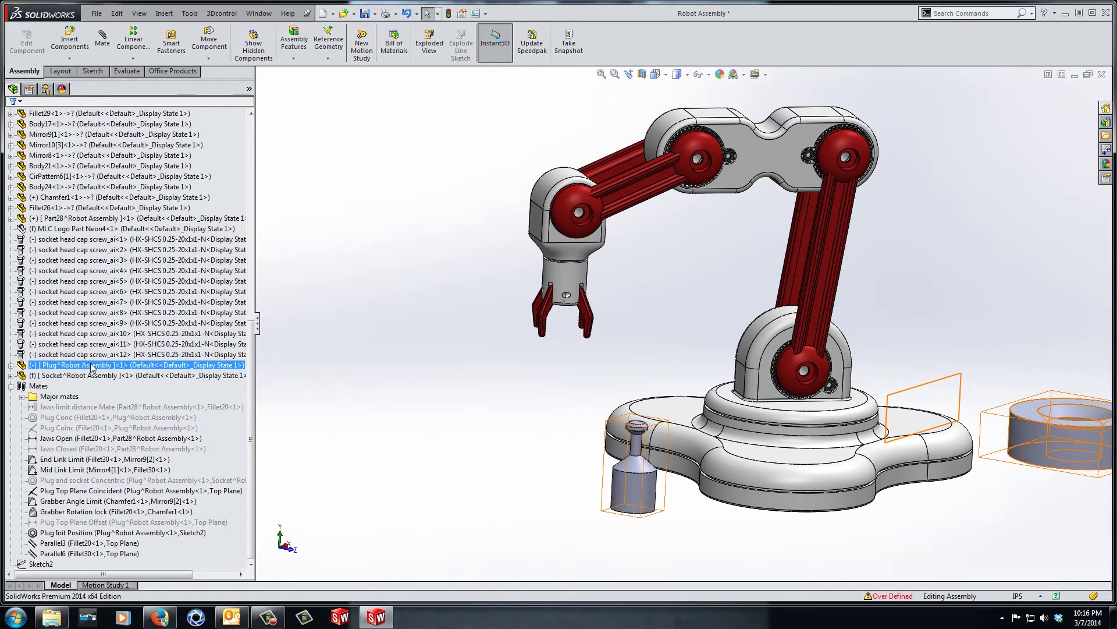
left_click(130, 417)
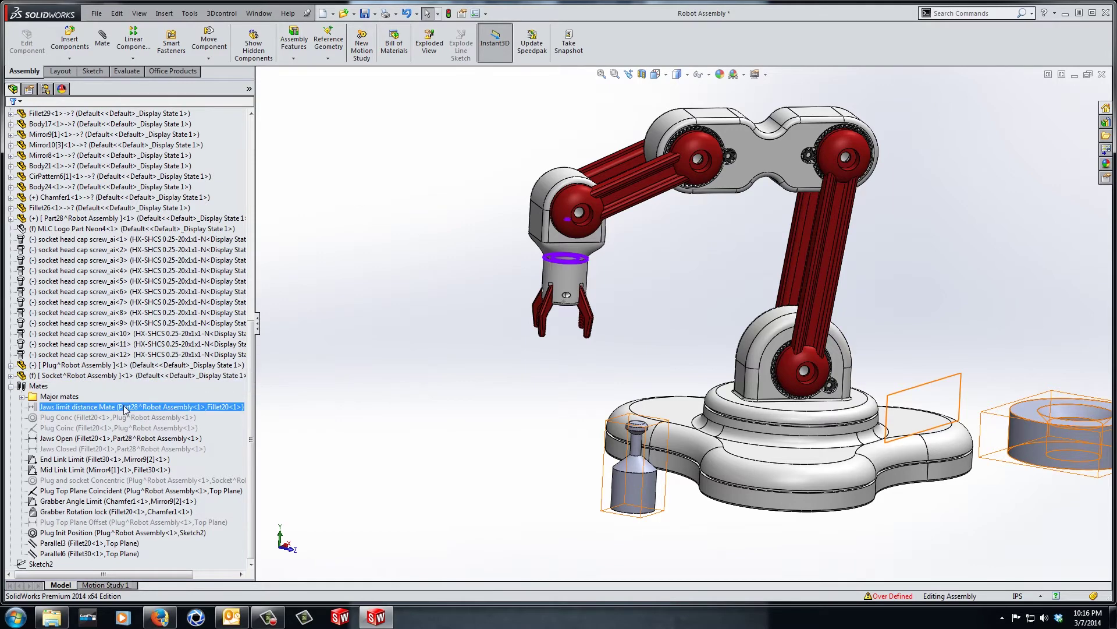
left_click(73, 480)
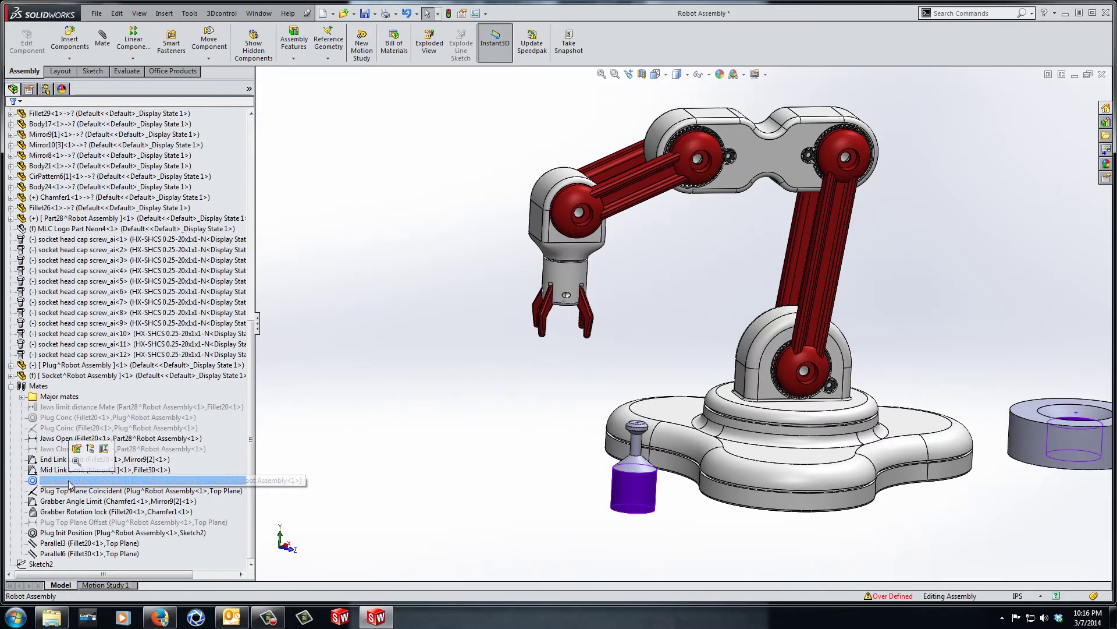
scroll(520, 487, "up", 3)
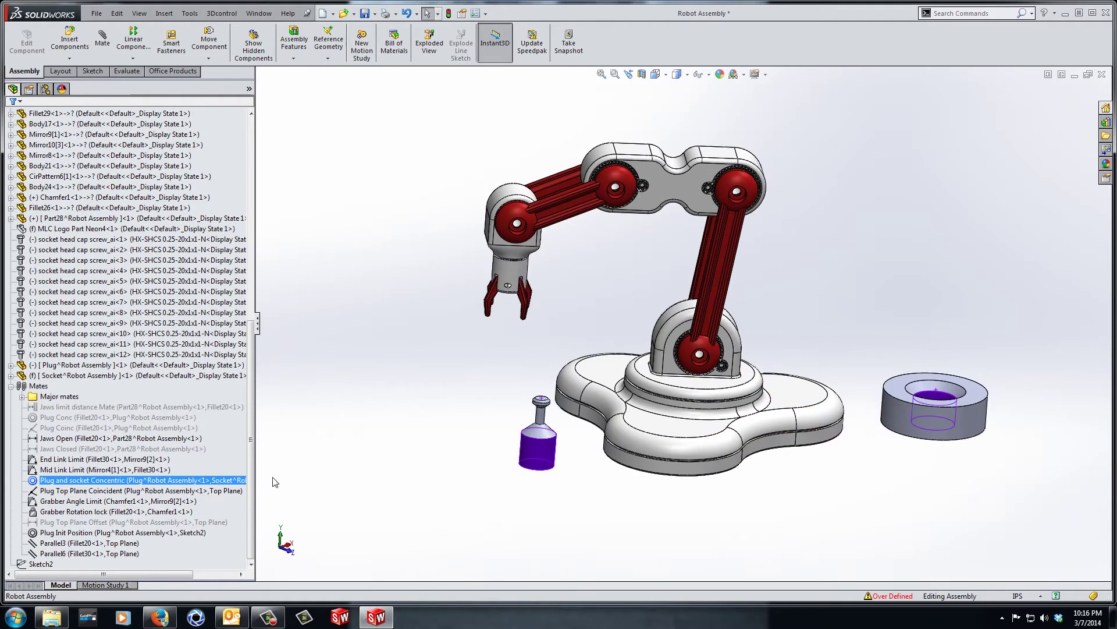
left_click(90, 485)
left_click(86, 491)
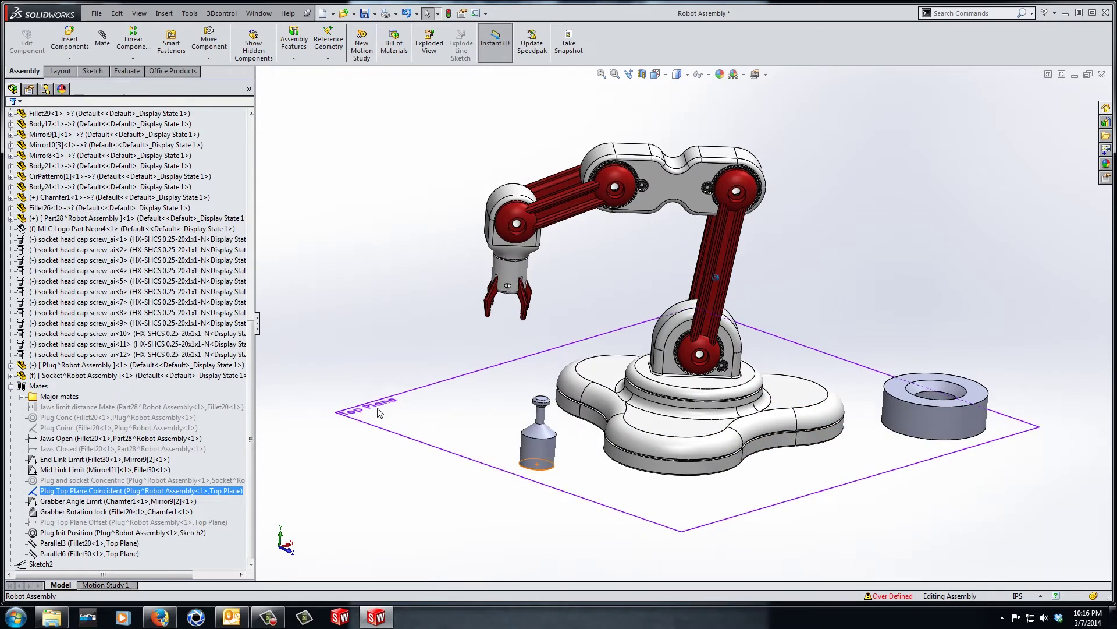
left_click(76, 523, "ctrl")
left_click(75, 523)
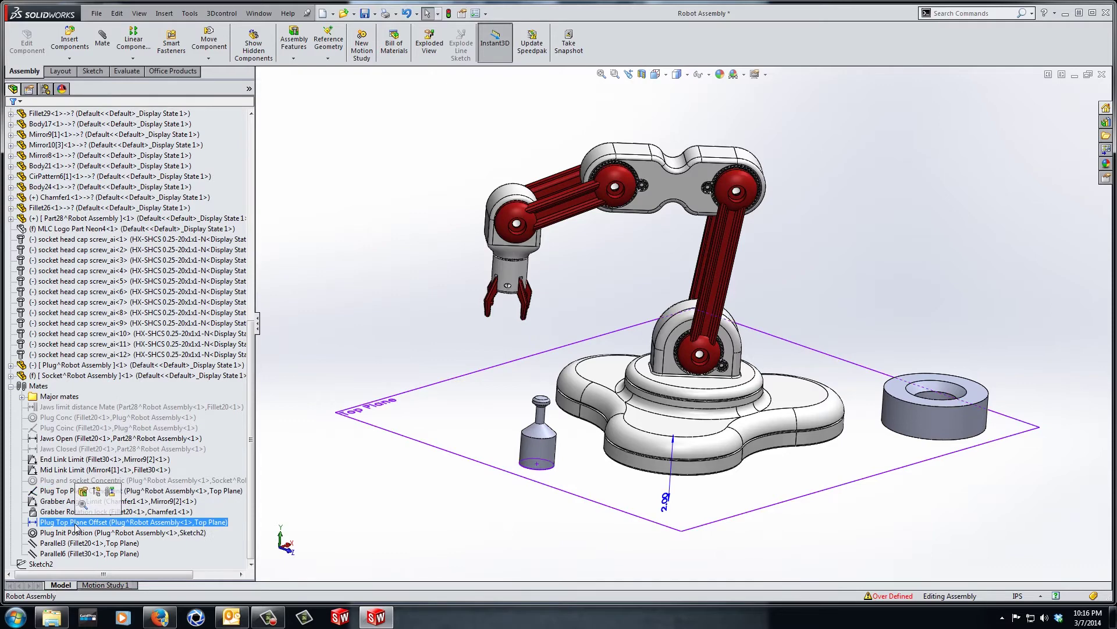
middle_click_drag(640, 510, 642, 486)
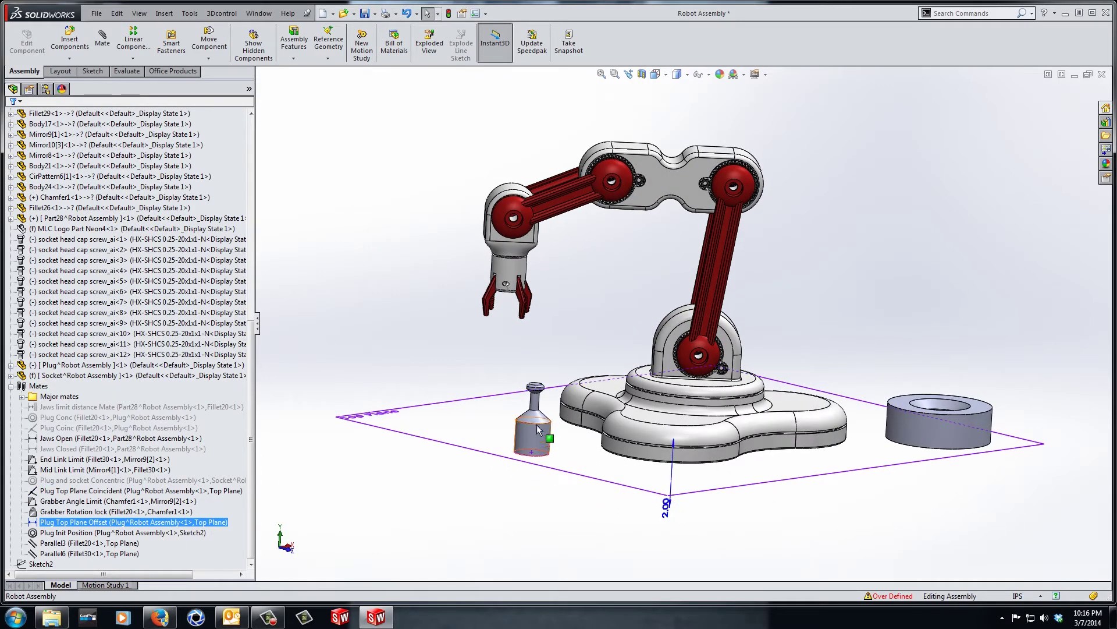
Examine the Plug Init Position mate and the Sketch2 circle that locates the plug.
left_click(84, 496)
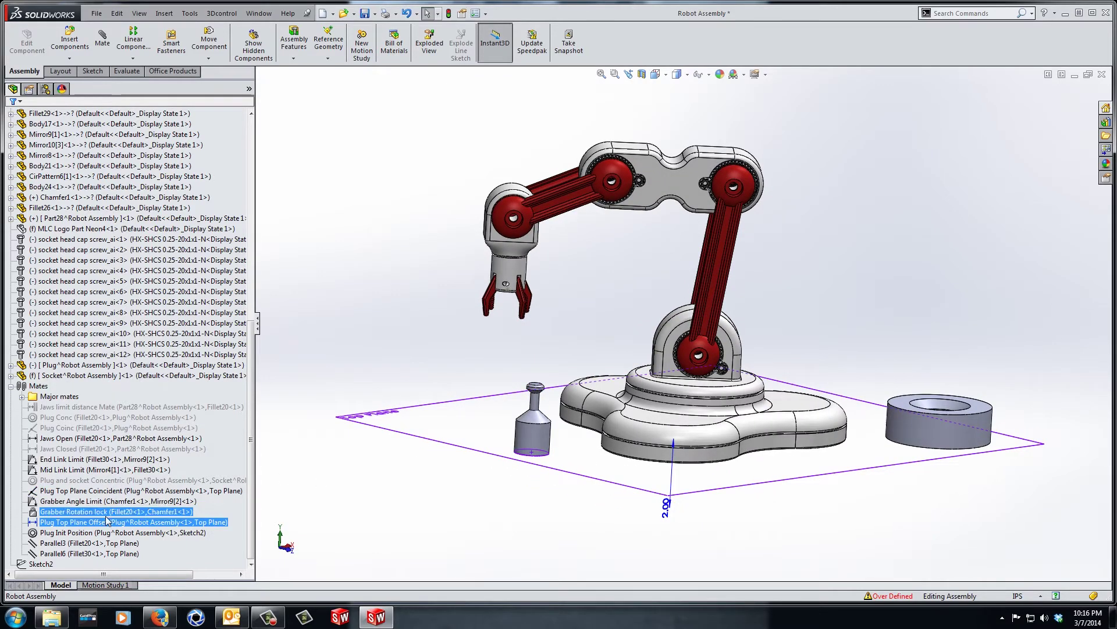
left_click(71, 532)
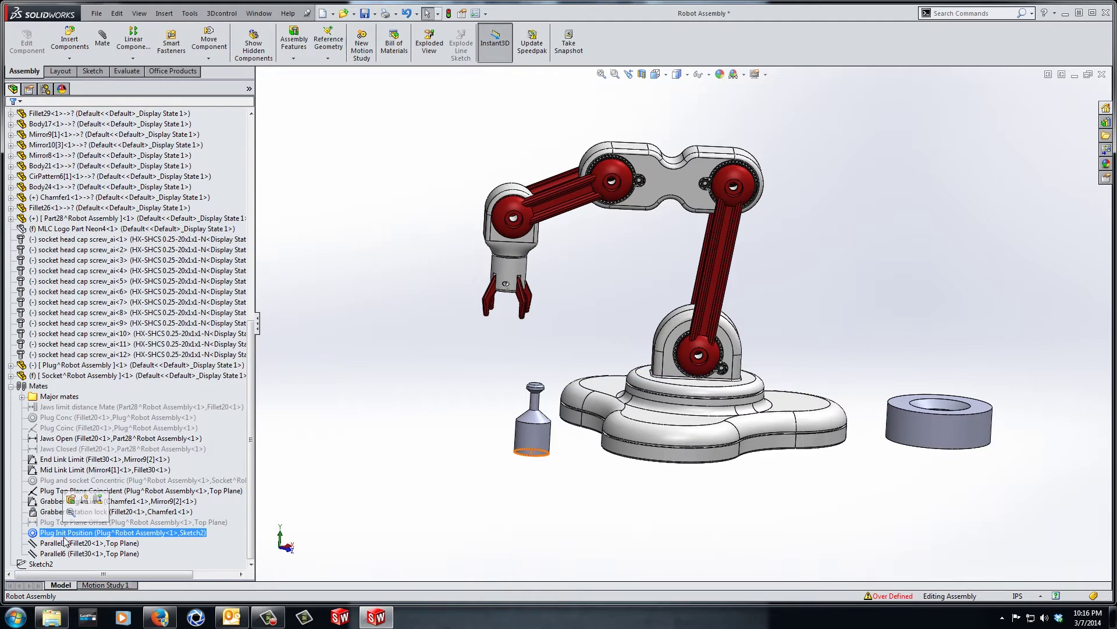
left_click(38, 564)
middle_click_drag(457, 469, 457, 515)
left_click(457, 515)
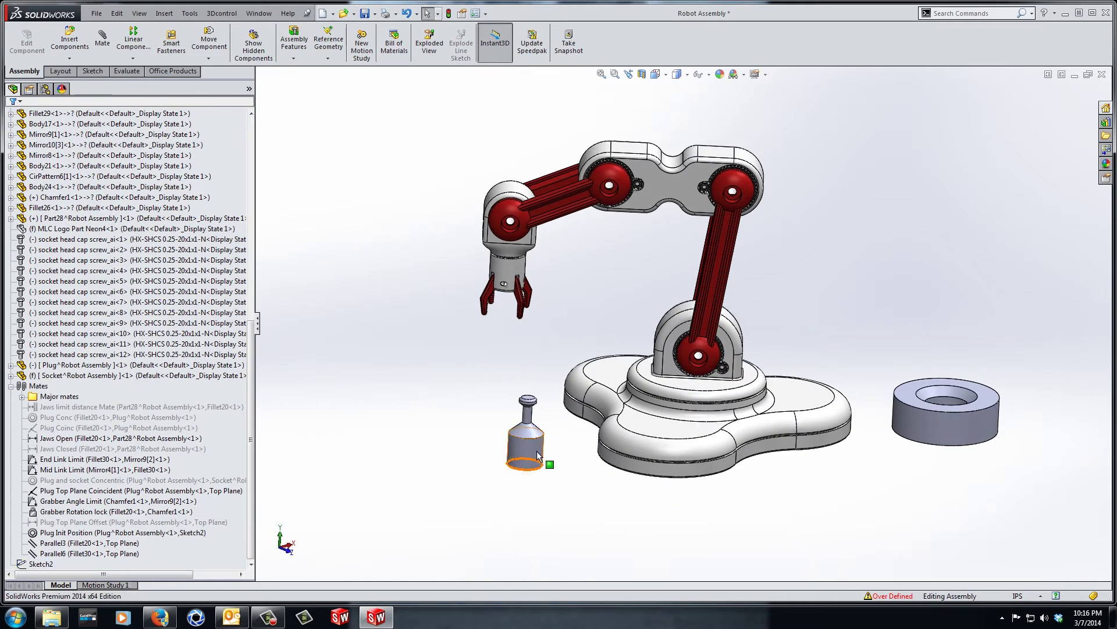
Examine the Parallel3 and Parallel6 mates that relate Fillet20 and Fillet30 to the Top Plane.
left_click(57, 554)
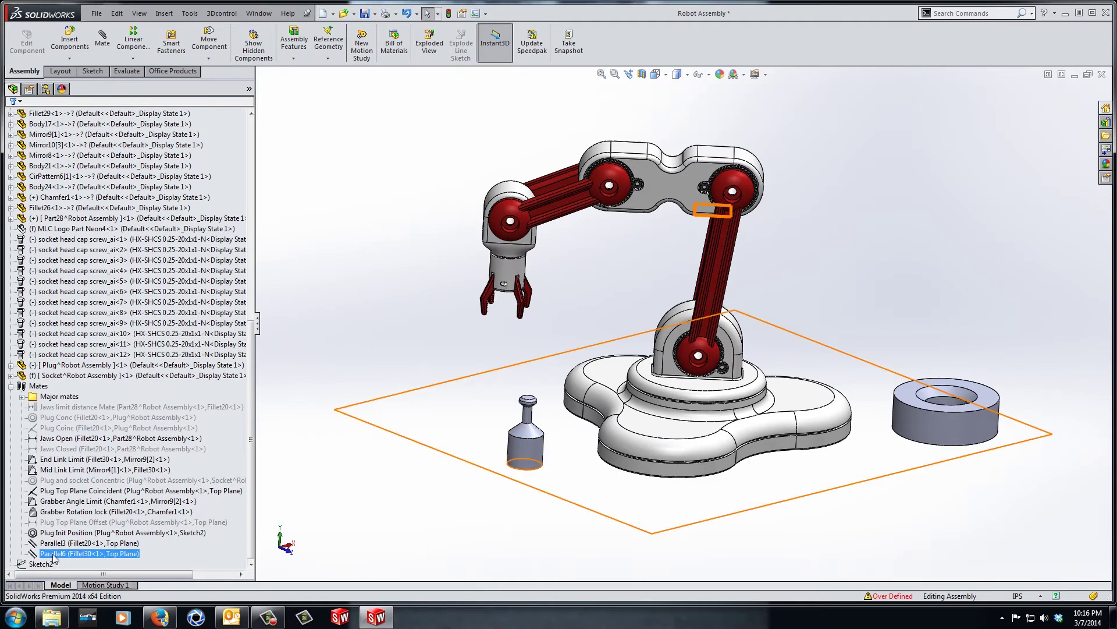
left_click(439, 442)
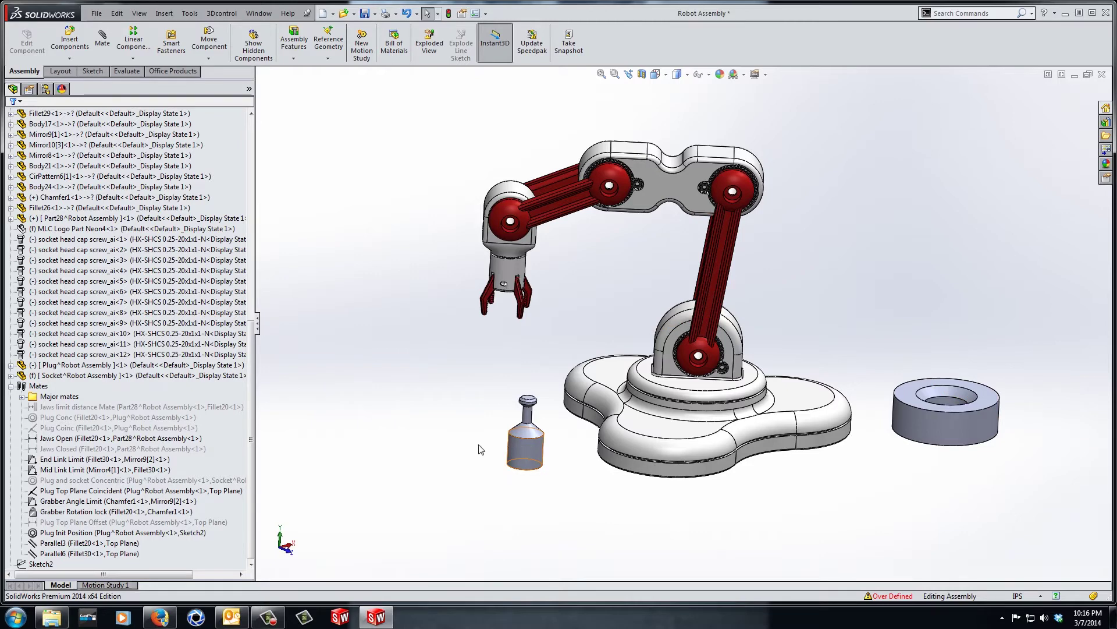
left_click(85, 544)
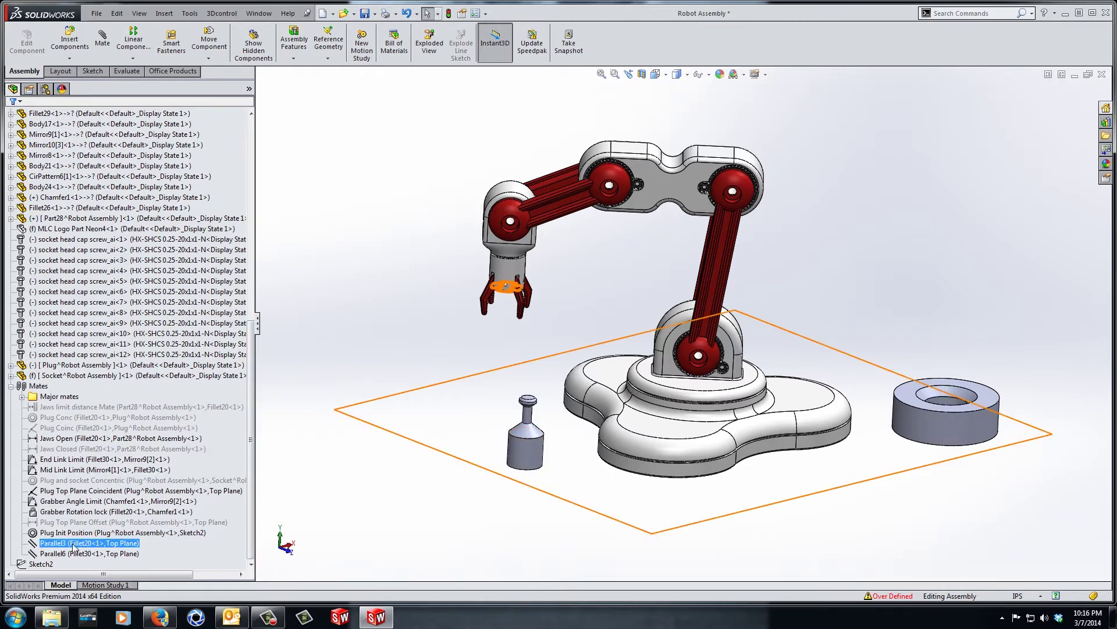
left_click(354, 326)
left_click(54, 544)
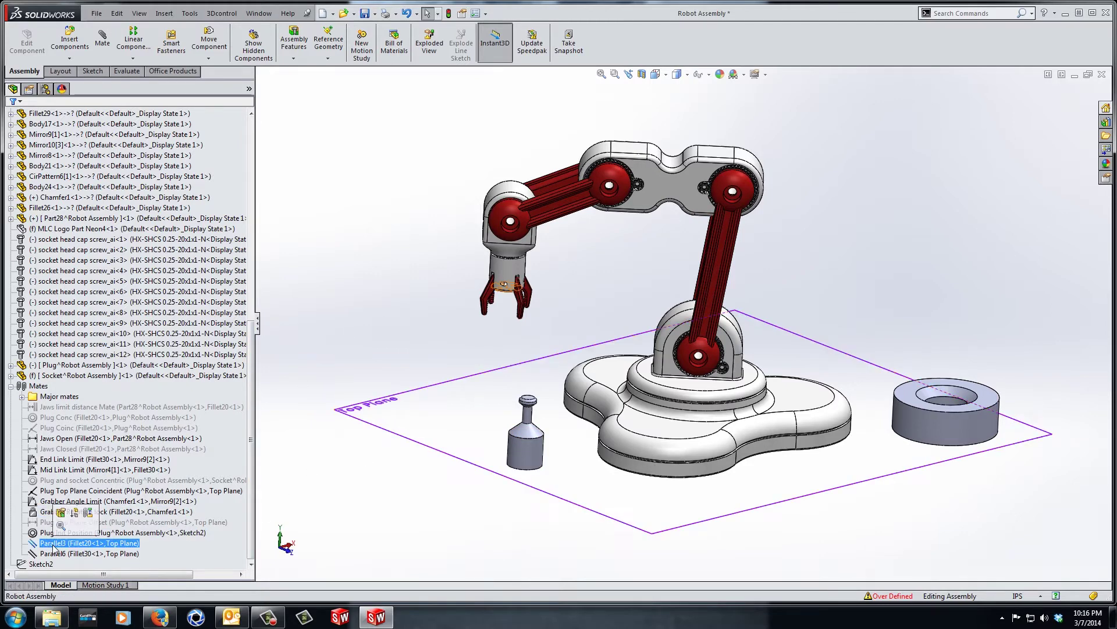
left_click(60, 554)
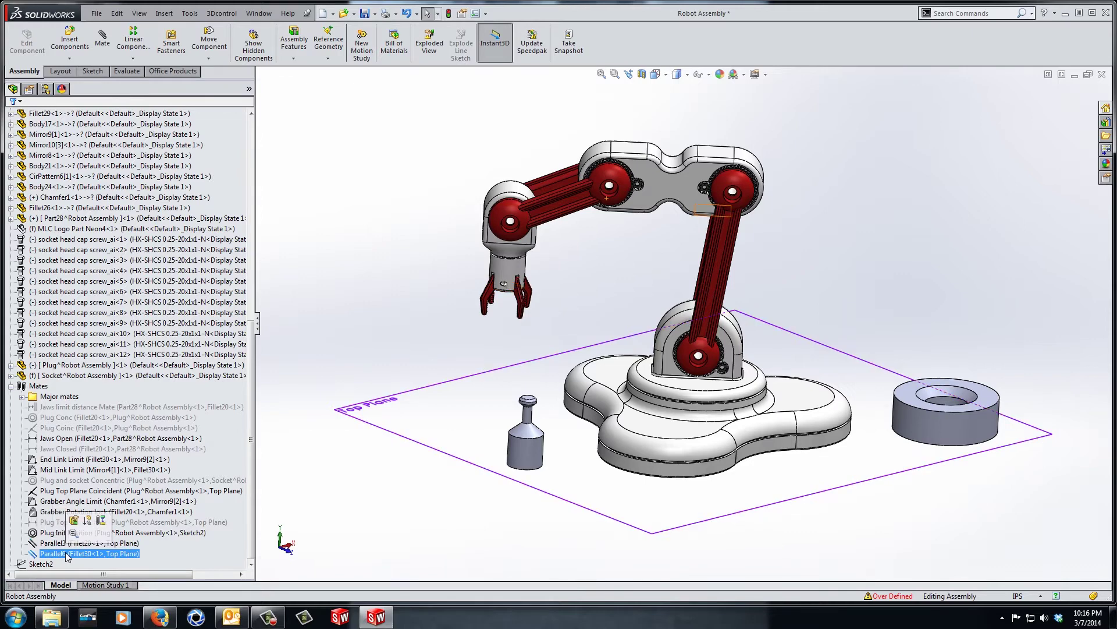
left_click(47, 543)
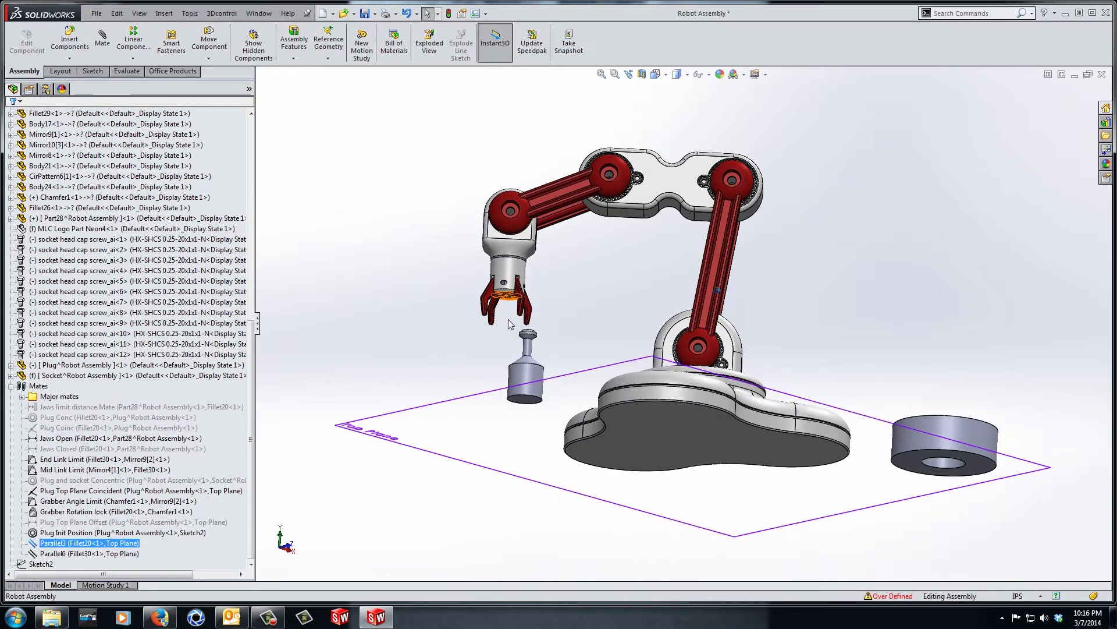
Compare the Plug Init Position mate with the Parallel3 and Parallel6 mates against the Top Plane in an edge-on view.
left_click(81, 532, "ctrl")
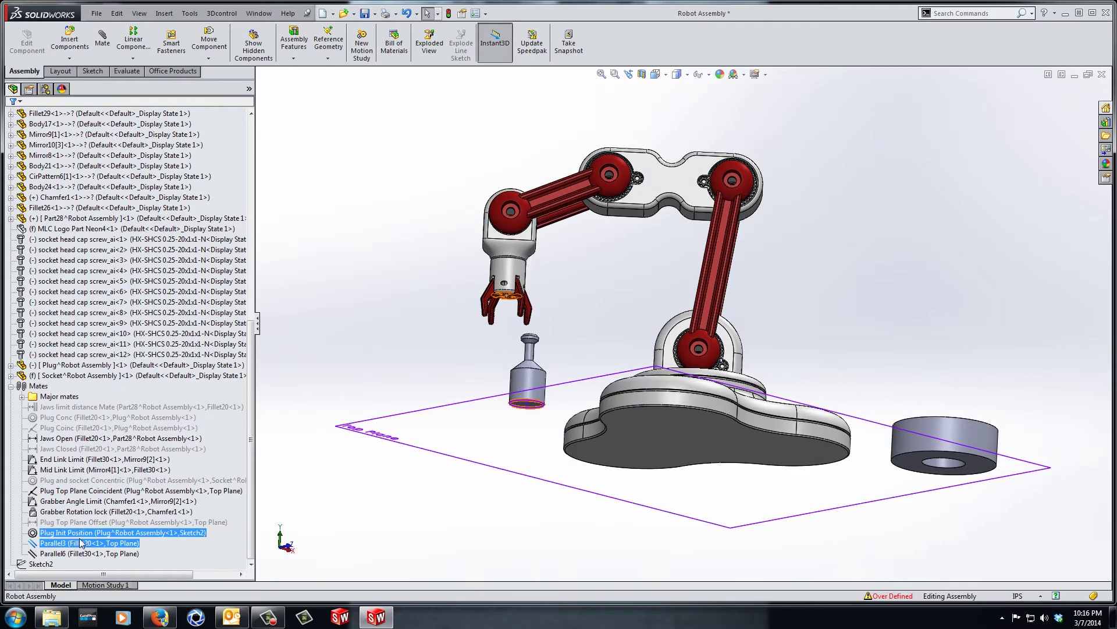
left_click(45, 555)
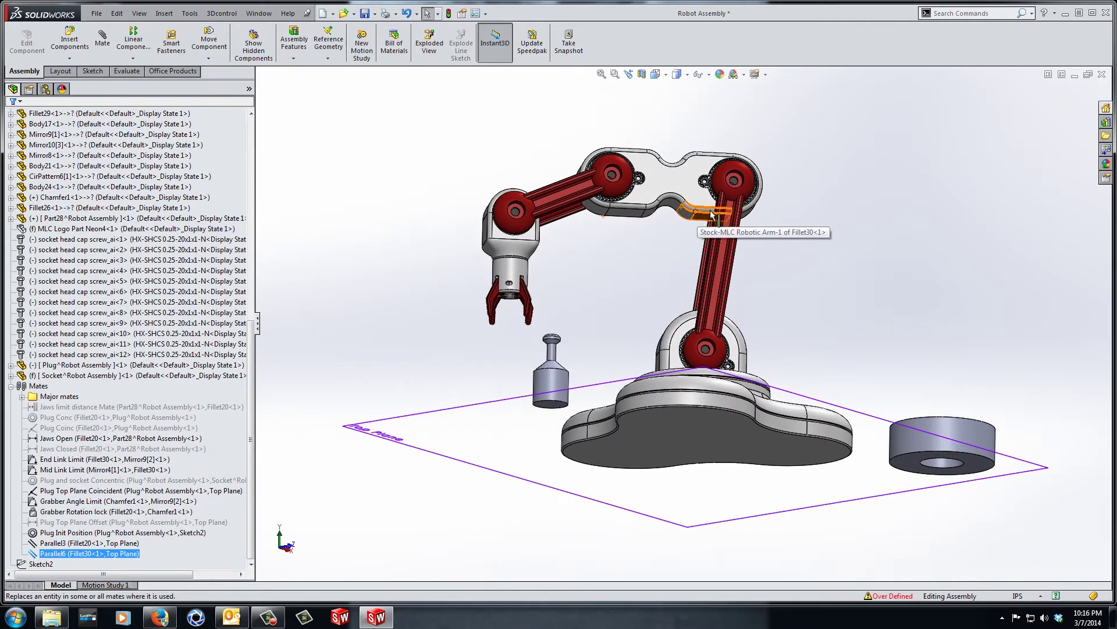
middle_click_drag(698, 213, 633, 305)
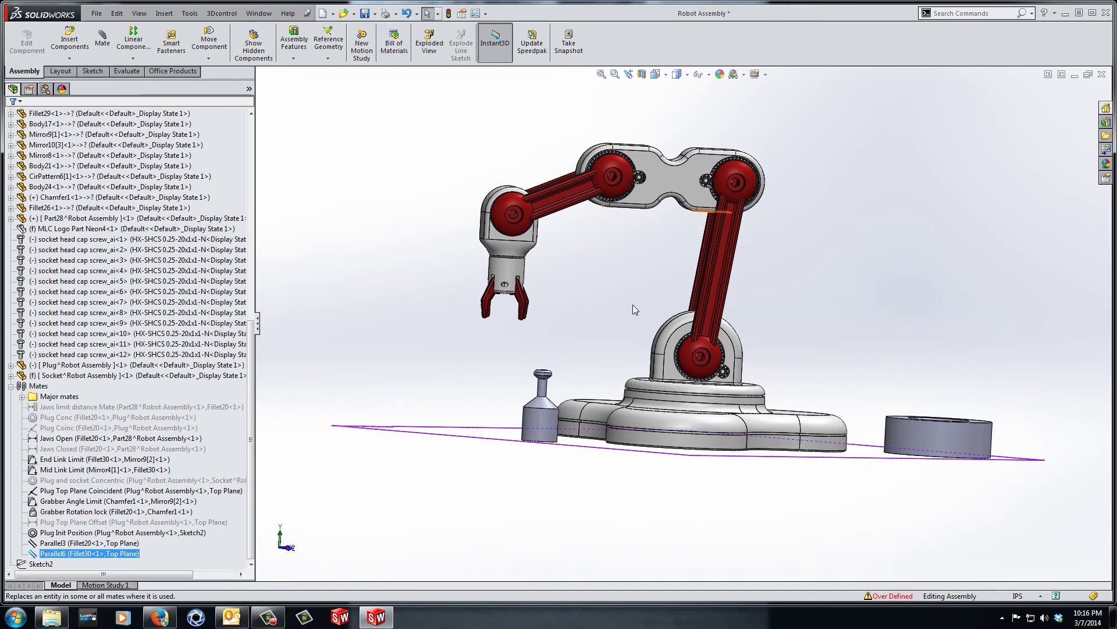
left_click(765, 240)
Inspect the small pinion at the base joint up close and test turning it.
scroll(722, 371, "down", 10)
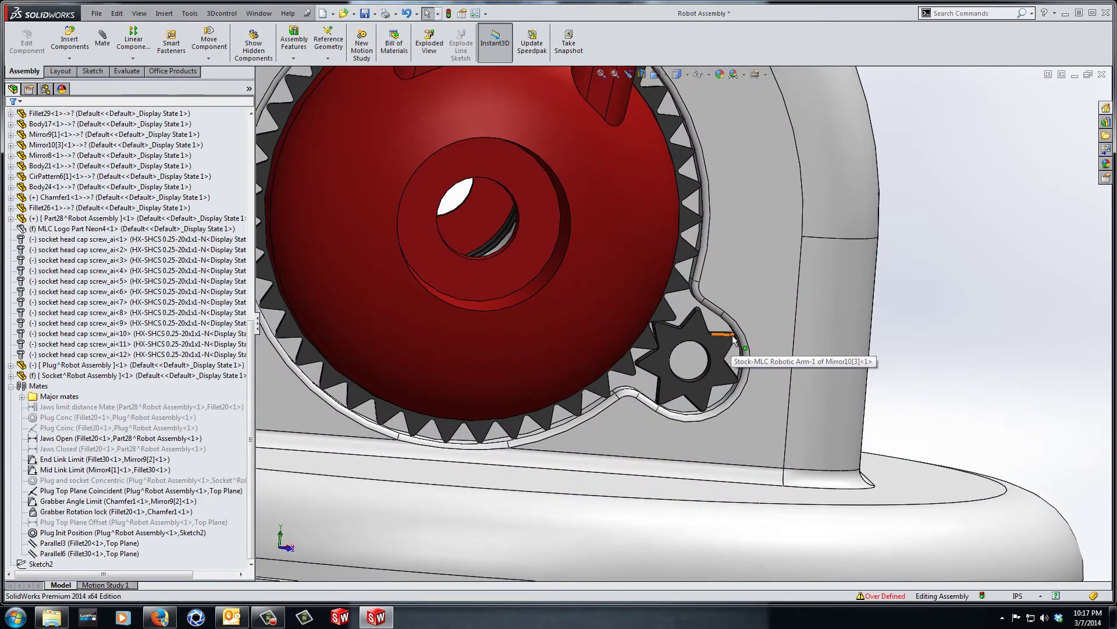
left_click_drag(732, 338, 924, 325)
scroll(602, 261, "up", 10)
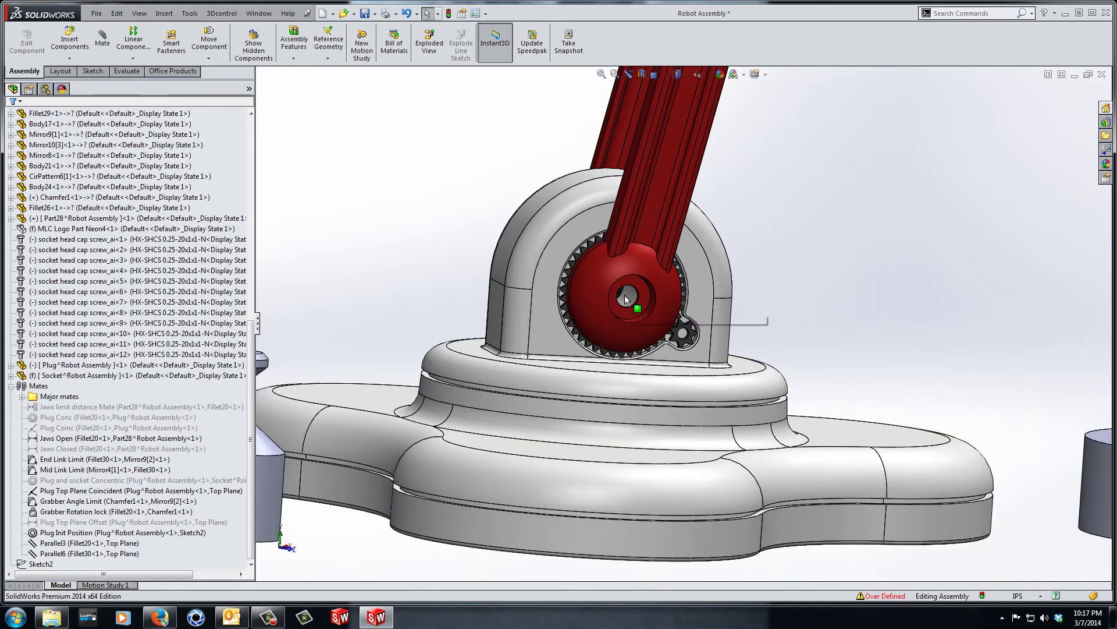
scroll(627, 298, "up", 8)
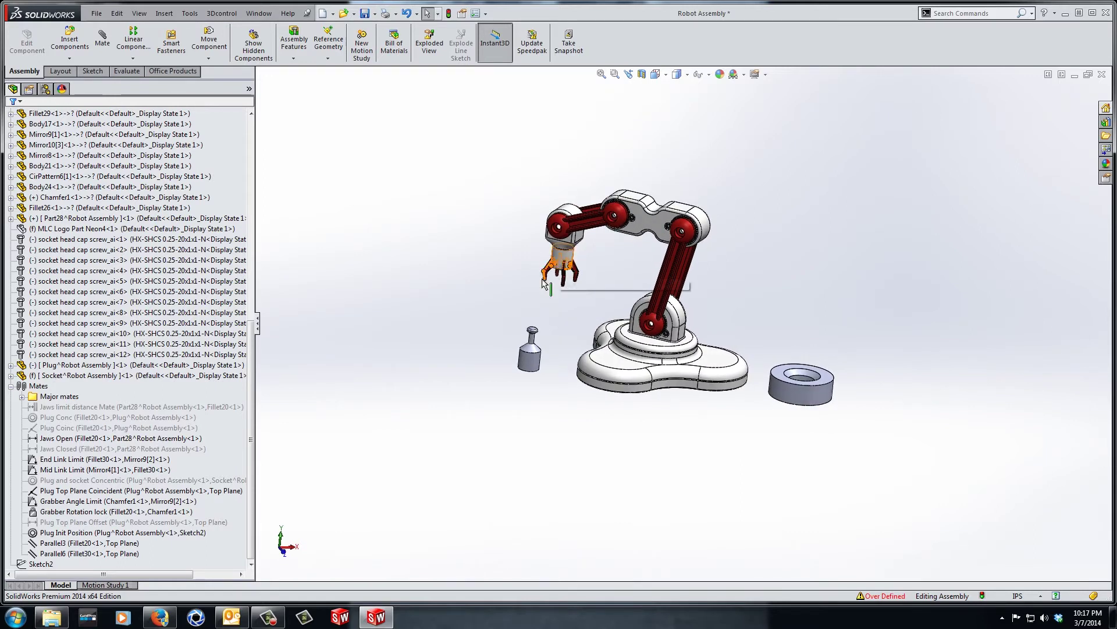
left_click(558, 312)
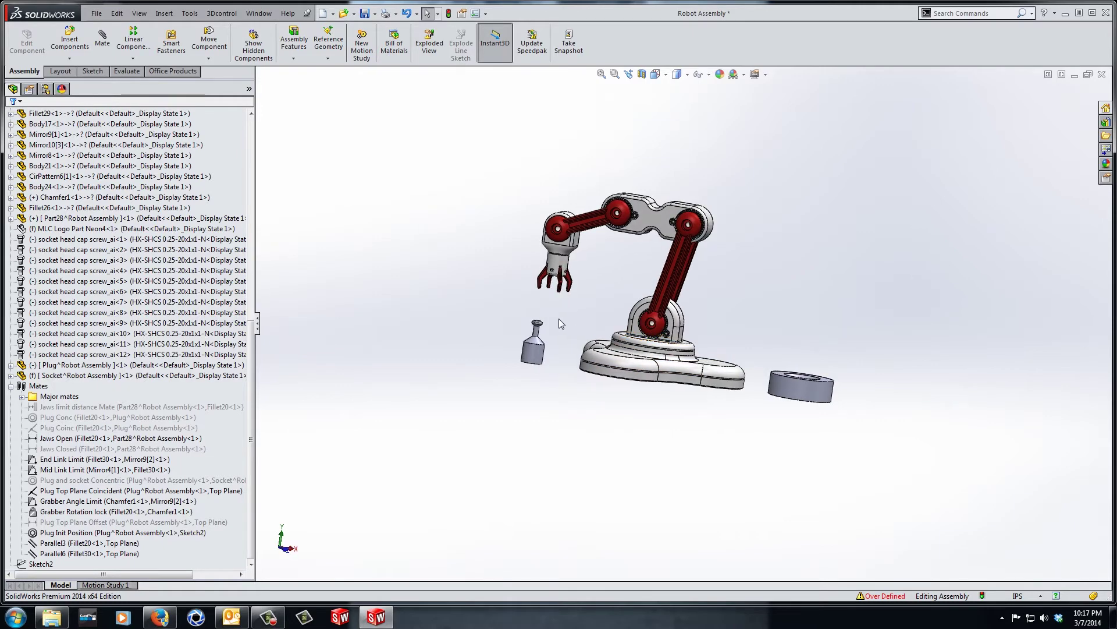
Start a 3D sketch and draw a three-point spline from the gripper's centre through the plug's top face to a point above the socket.
left_click(100, 71)
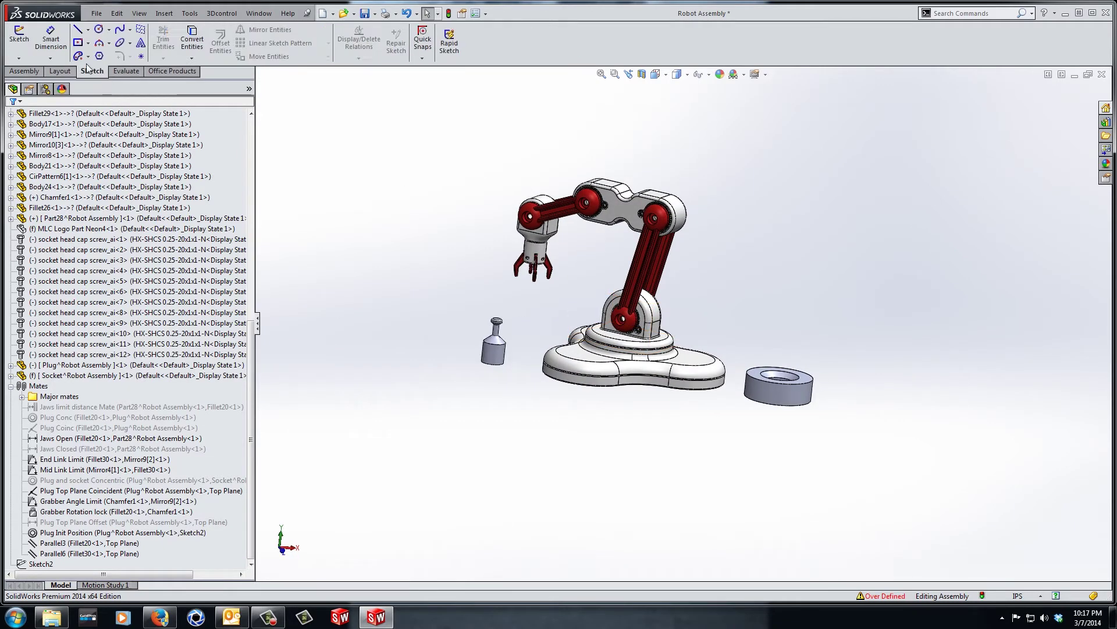
left_click(19, 57)
left_click(34, 83)
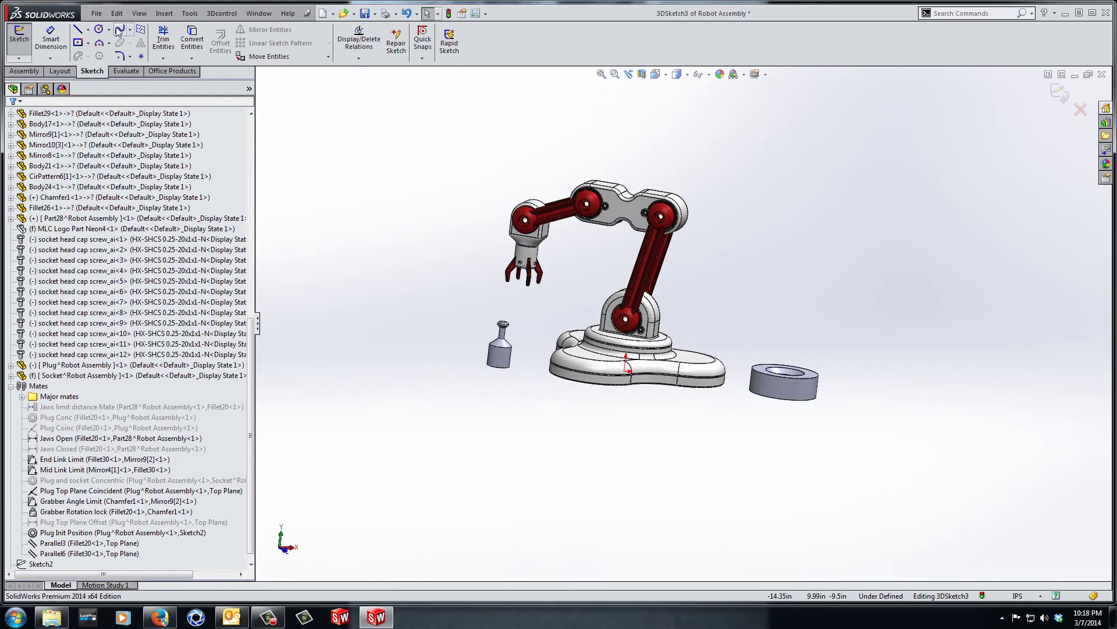
scroll(540, 294, "down", 8)
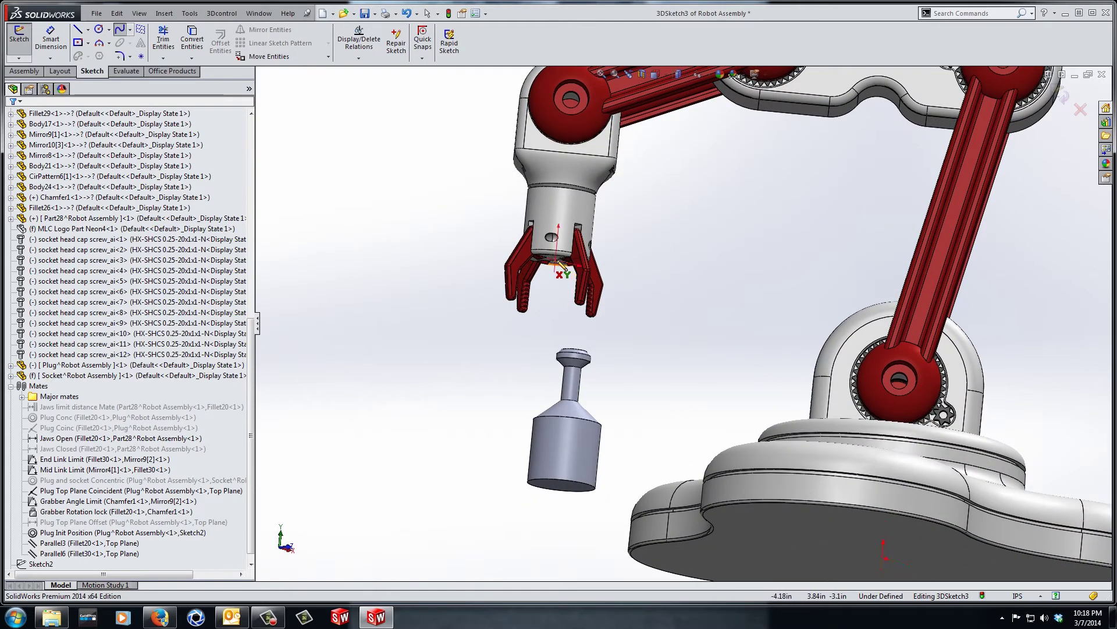
left_click(557, 262)
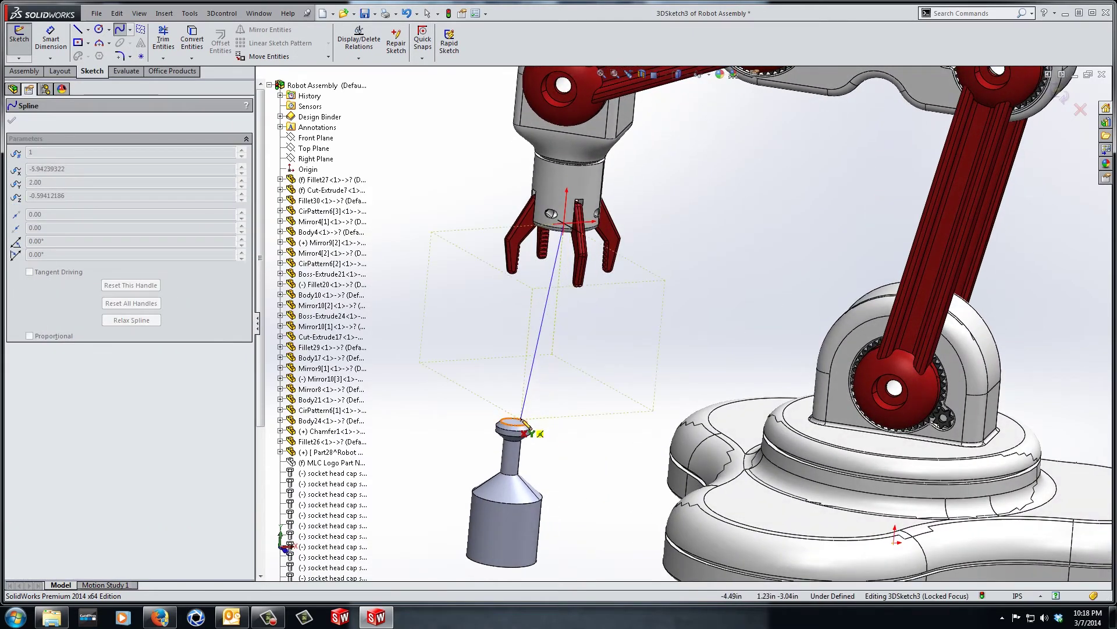
left_click(515, 422)
scroll(571, 435, "up", 10)
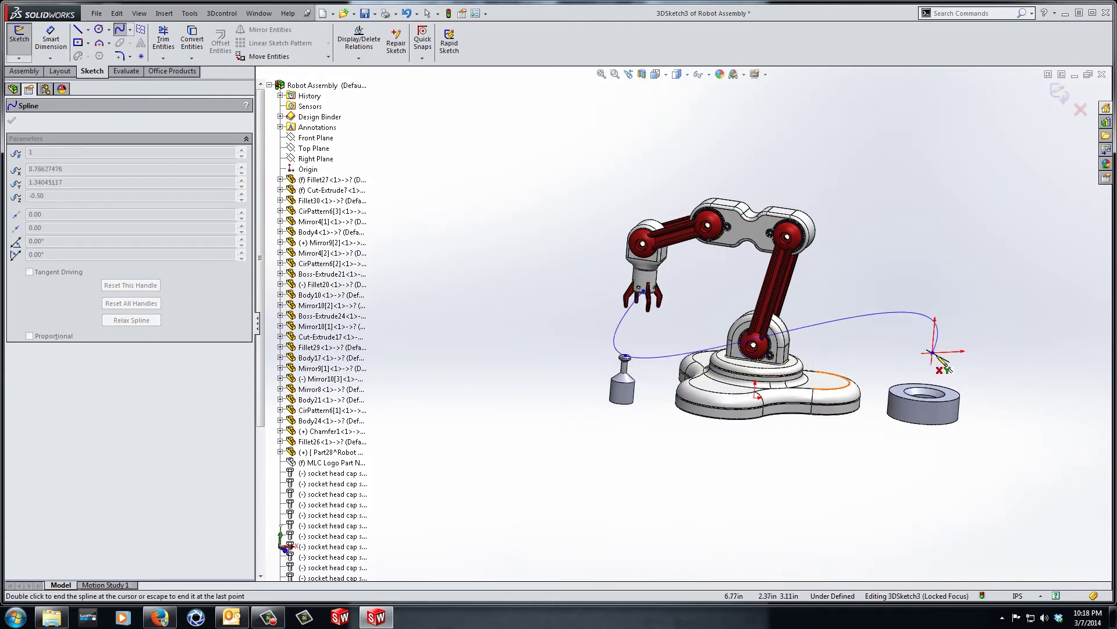
double_click(933, 352)
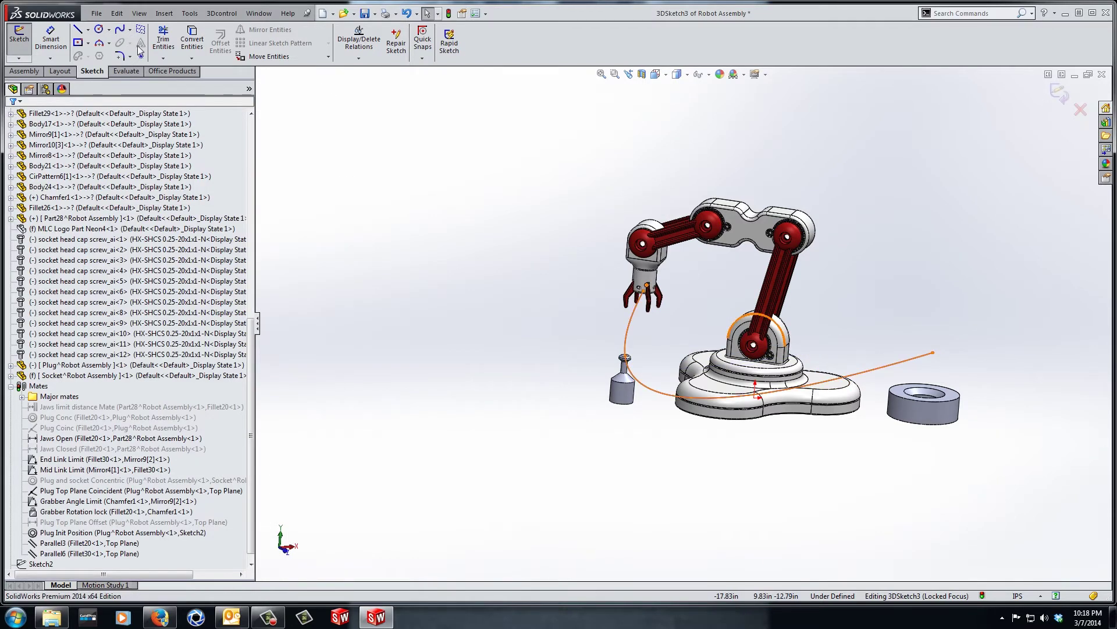
Draw a vertical construction line about 2.14 in long along Y, upward from the centre of the socket's hole.
left_click(78, 32)
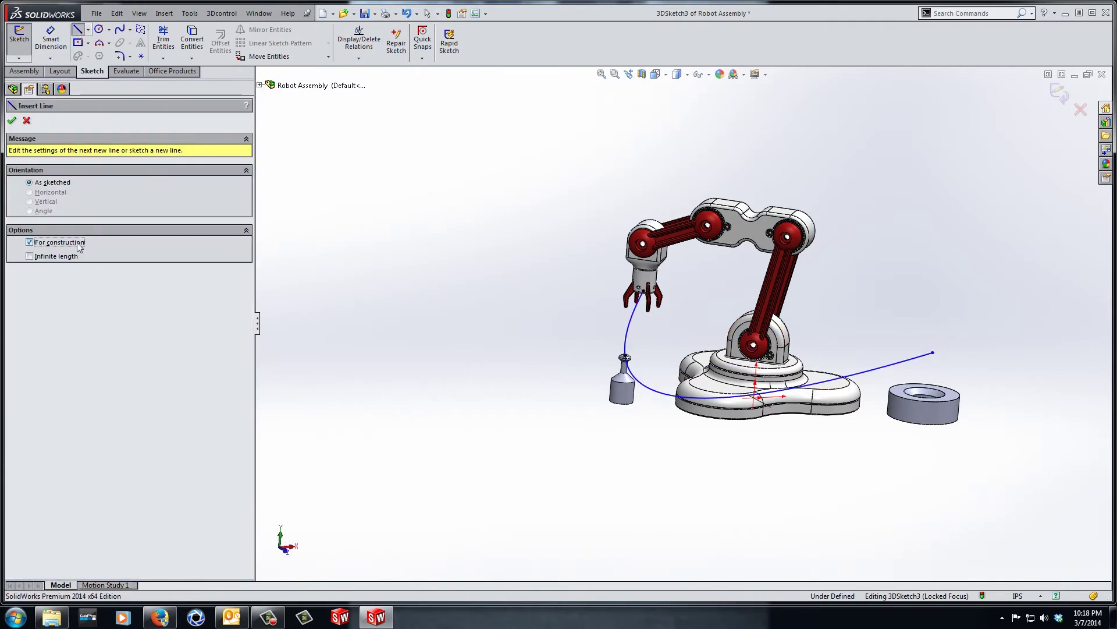
scroll(981, 404, "down", 3)
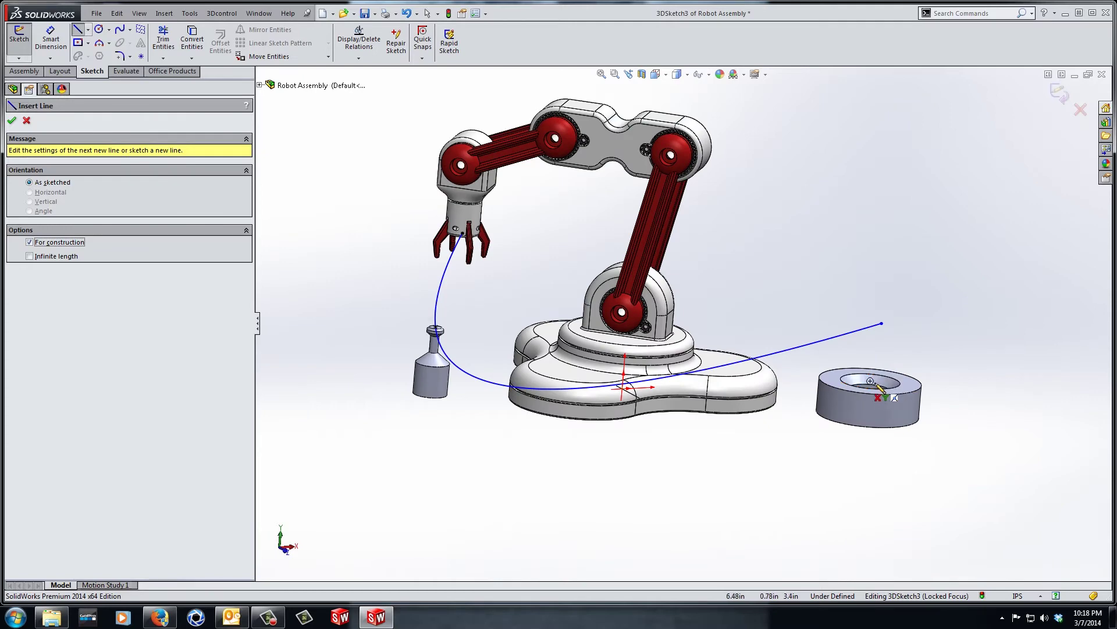
left_click(871, 381)
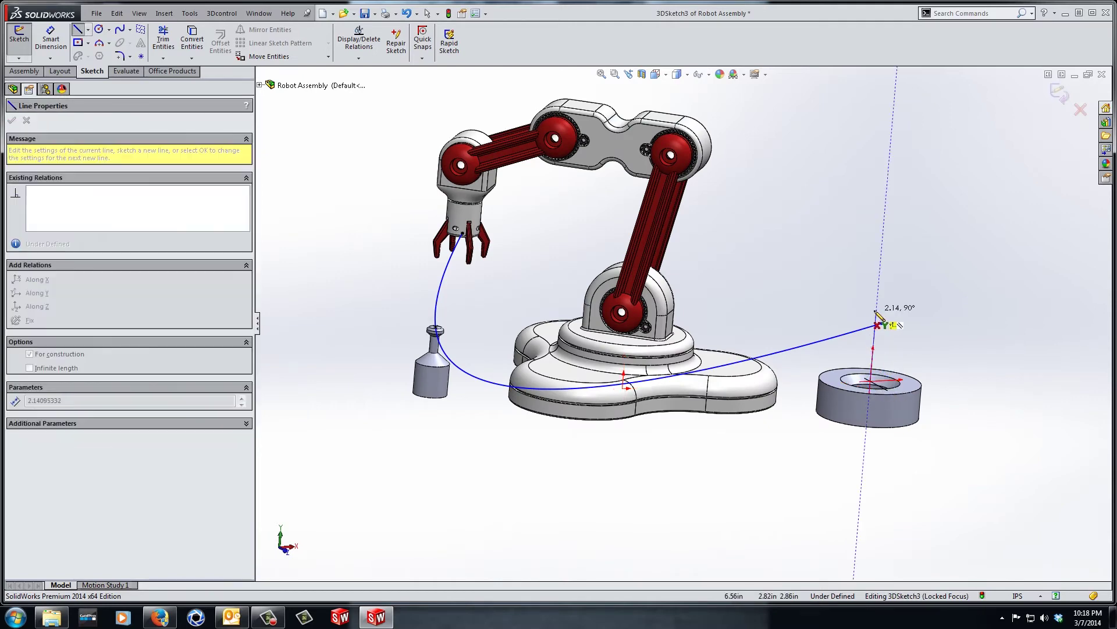
left_click(877, 310)
key("Escape")
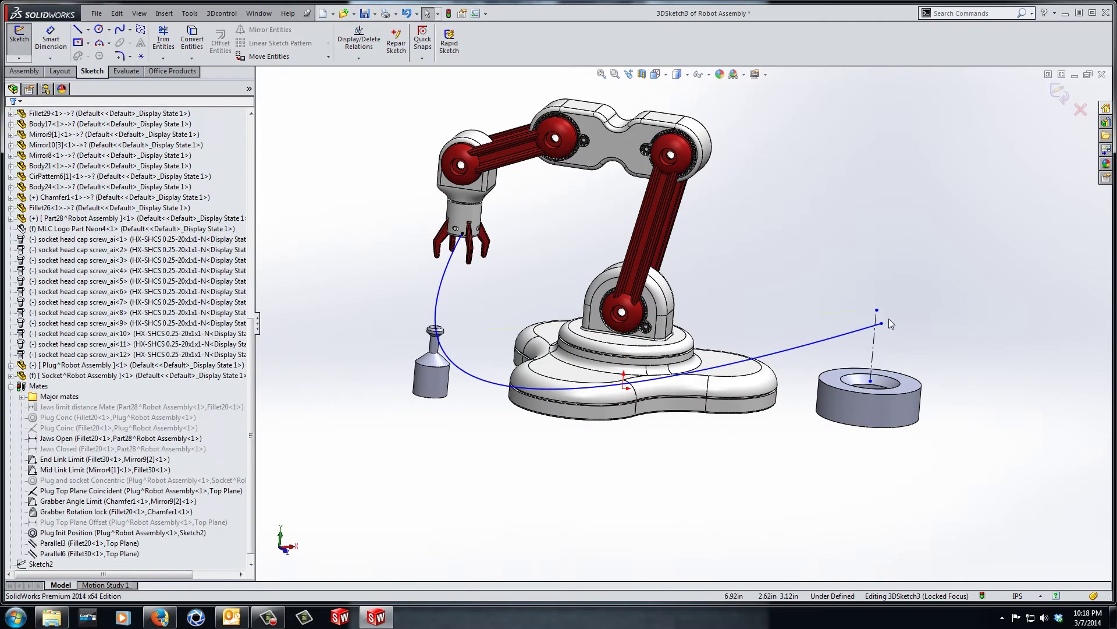
Dimension the vertical construction line above the socket to 2.00 in.
left_click(872, 355)
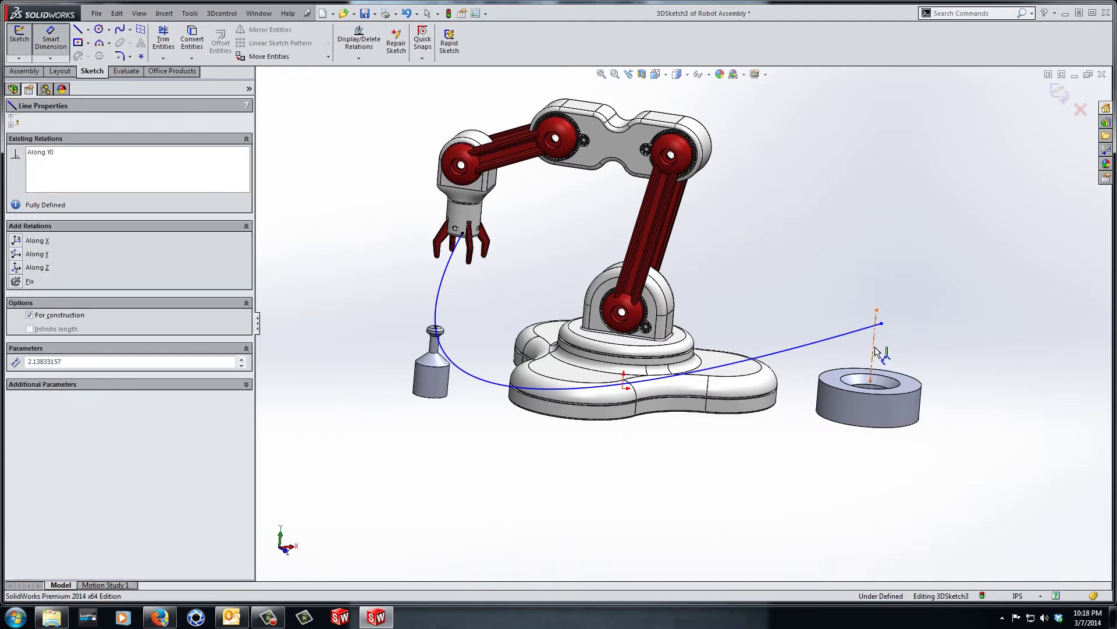
left_click(874, 349)
left_click(878, 348)
type("2.00in")
key("Return")
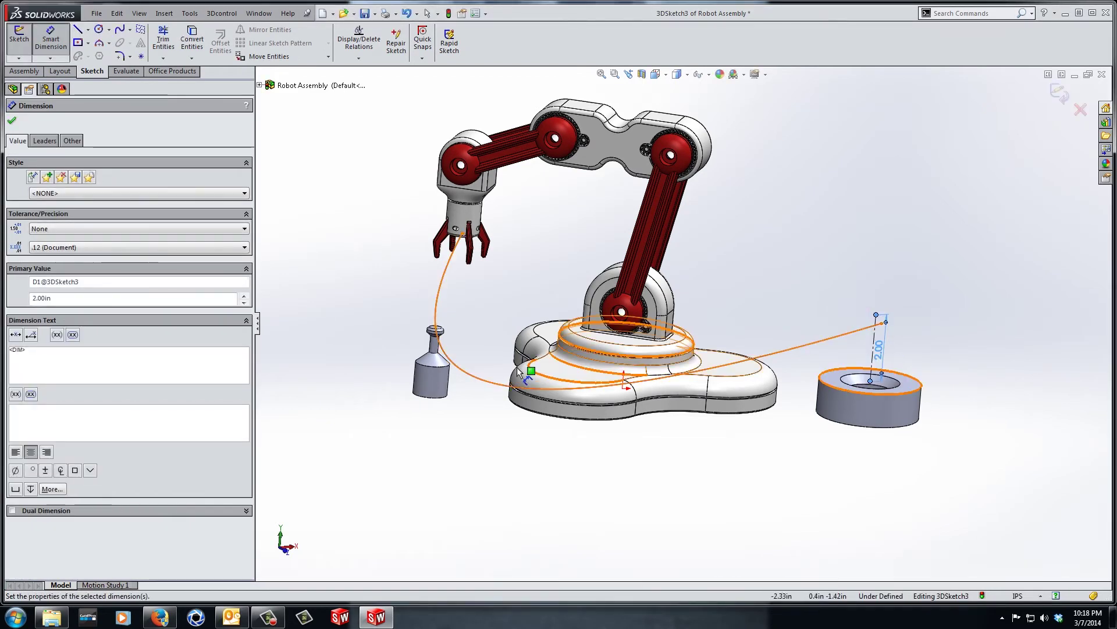
key("Escape")
Merge the spline's free endpoint with the upper end of the construction line above the socket.
scroll(860, 320, "down", 3)
left_click(854, 306)
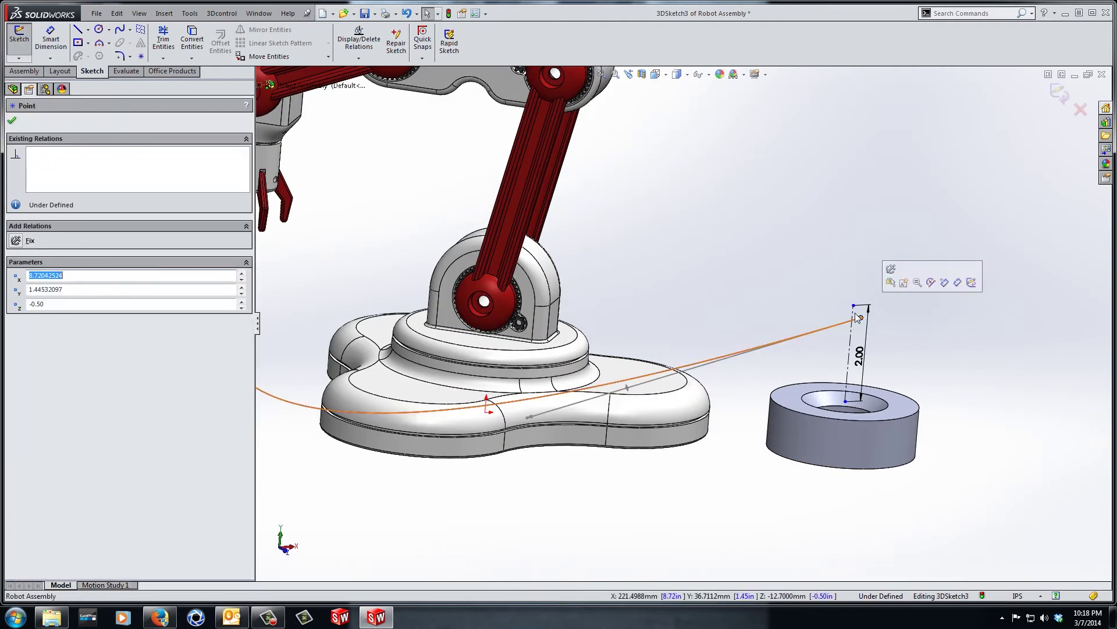
left_click(939, 260)
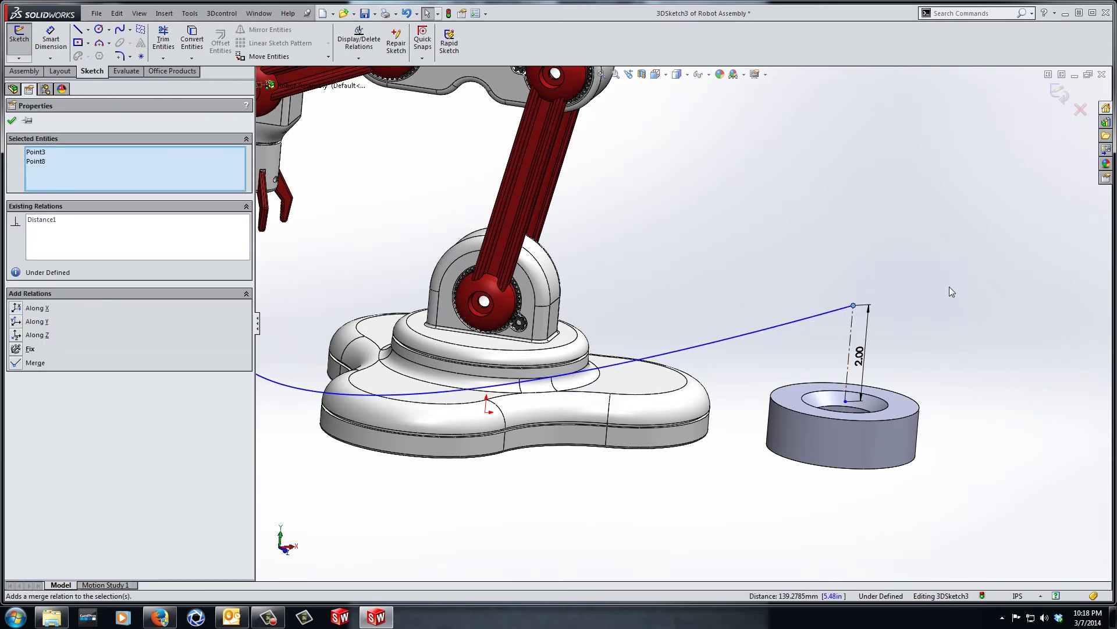
left_click(954, 319)
Reshape the spline where it passes through the plug's top by pulling its tangent handle.
key("f")
key("ctrl+1")
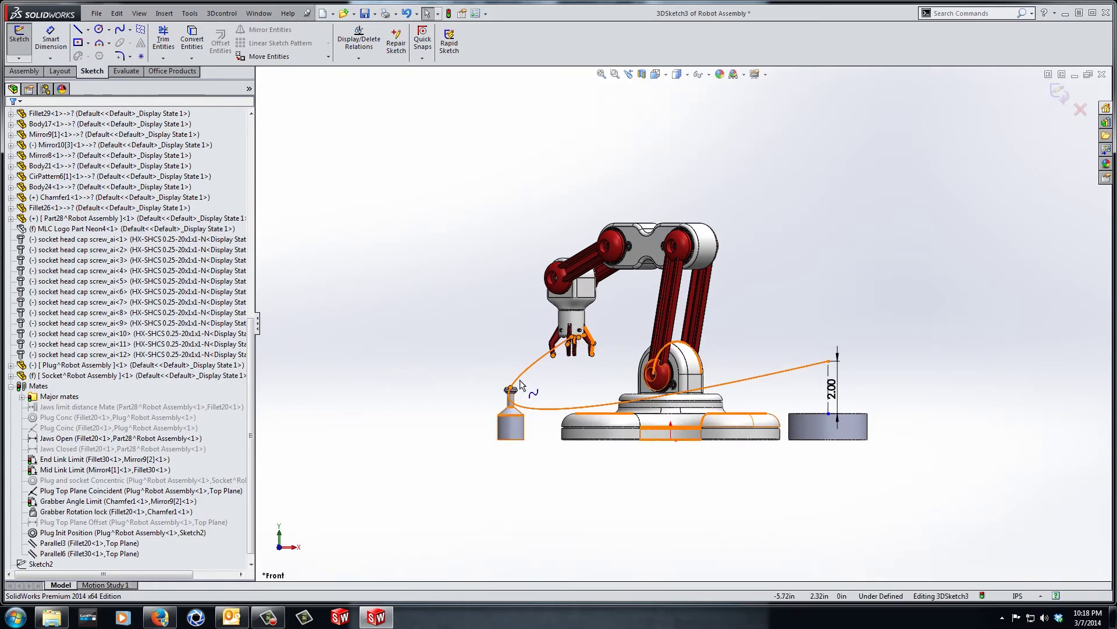
scroll(519, 379, "down", 3)
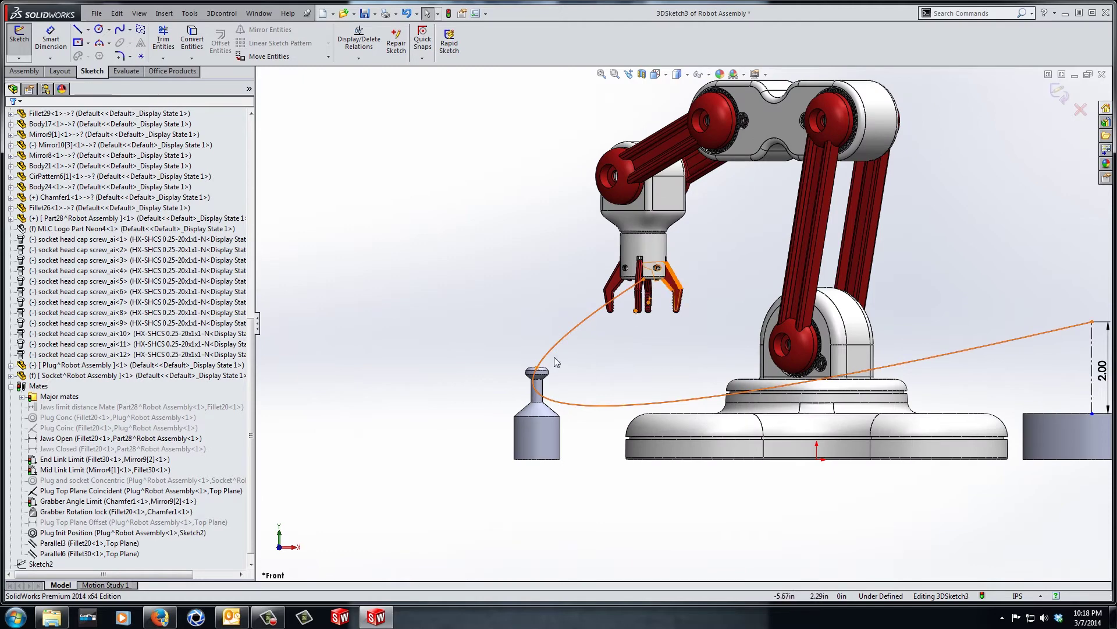
left_click(538, 407)
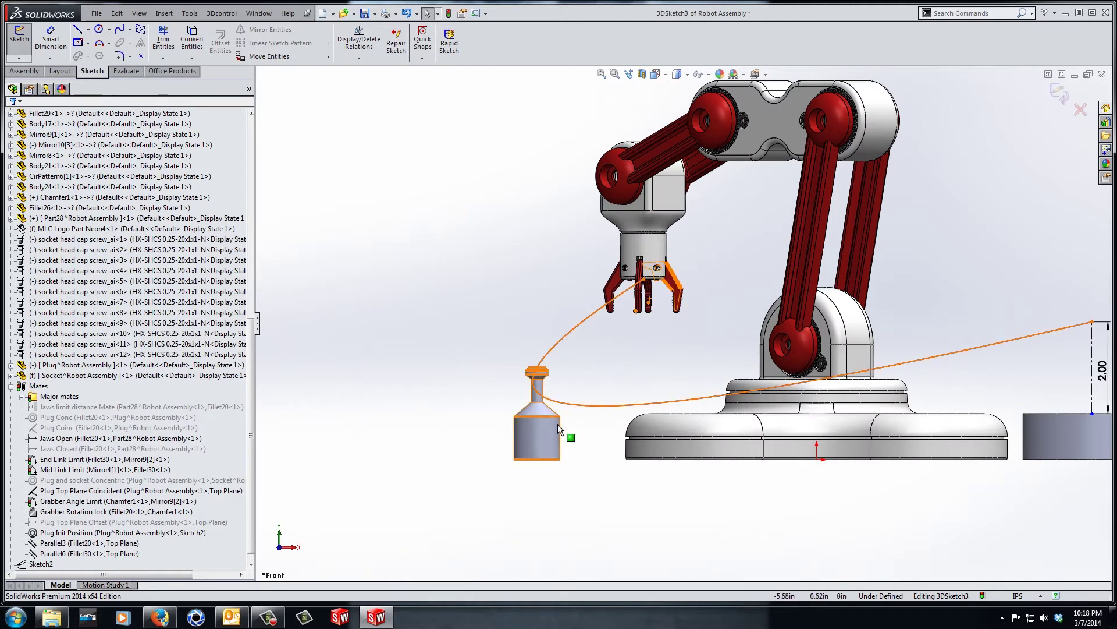
middle_click_drag(553, 386, 576, 389)
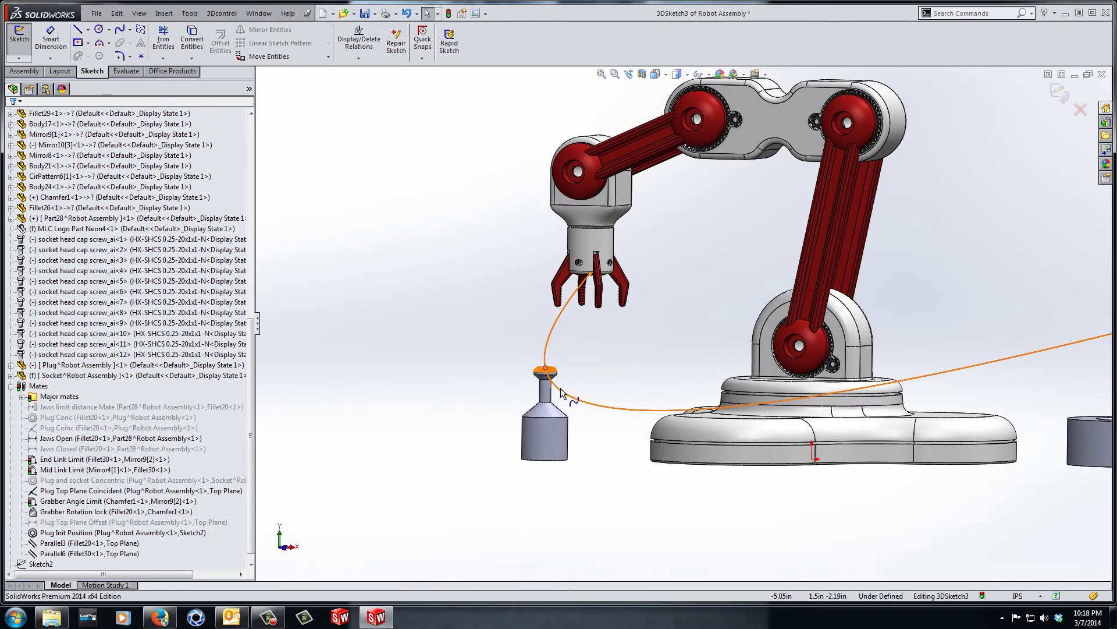
scroll(547, 378, "down", 3)
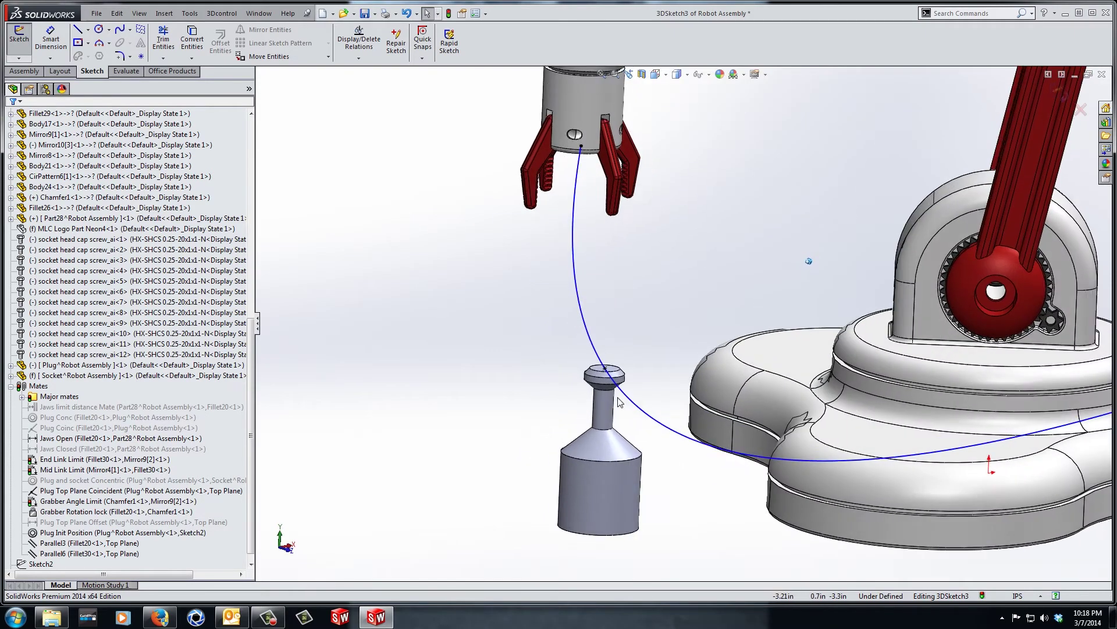
left_click(621, 382)
middle_click_drag(622, 382, 795, 473)
left_click_drag(791, 467, 732, 357)
scroll(732, 356, "down", 2)
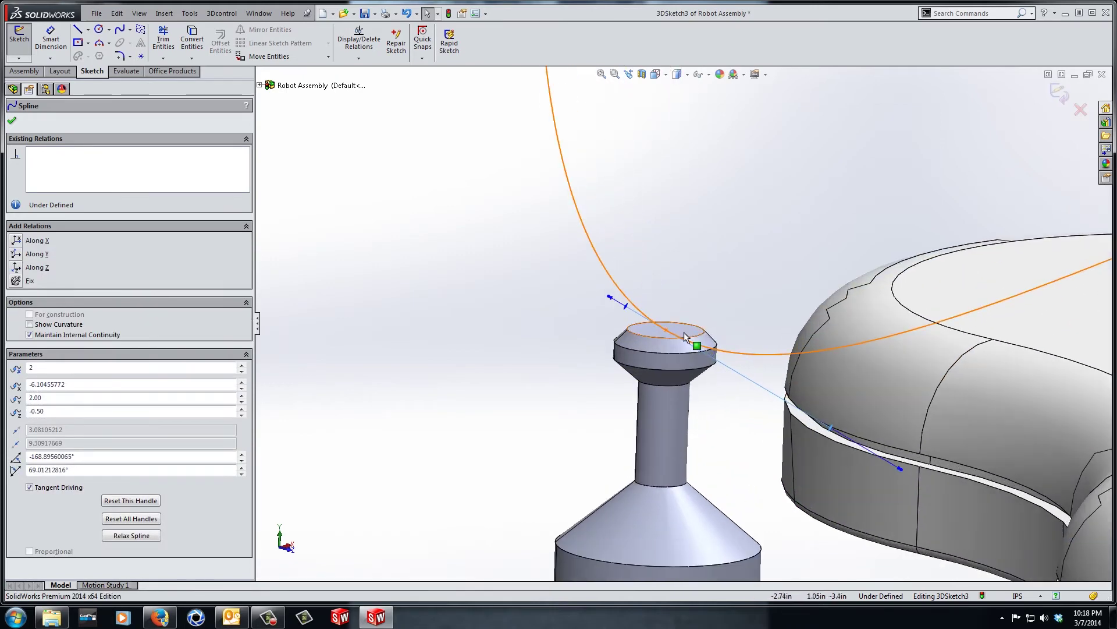
Try to relate the spline's tangent handle at the plug to the plug's top face.
left_click(685, 335, "ctrl")
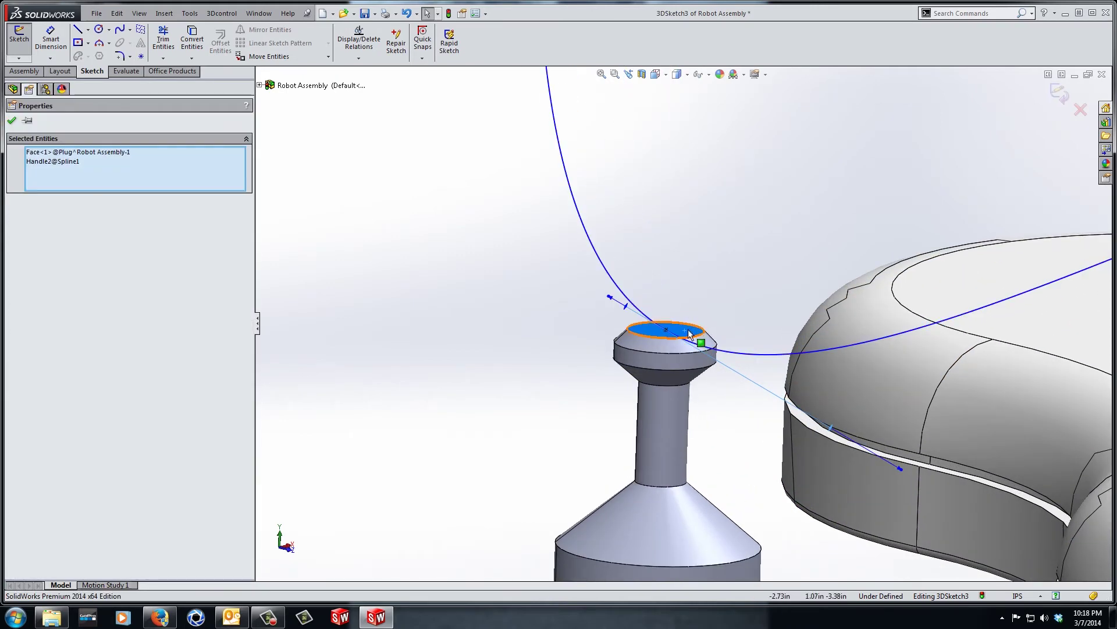
middle_click_drag(690, 333, 745, 429)
scroll(670, 335, "up", 5)
left_click(765, 460)
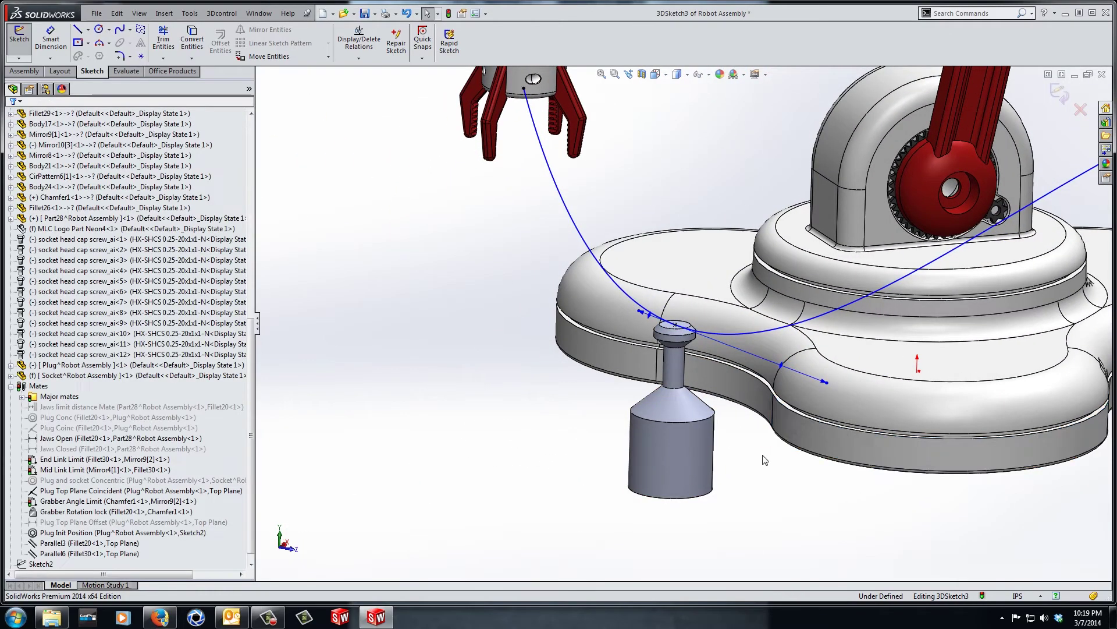
Constrain the spline's tangent handle at the plug with an Along Z relation.
left_click(781, 365)
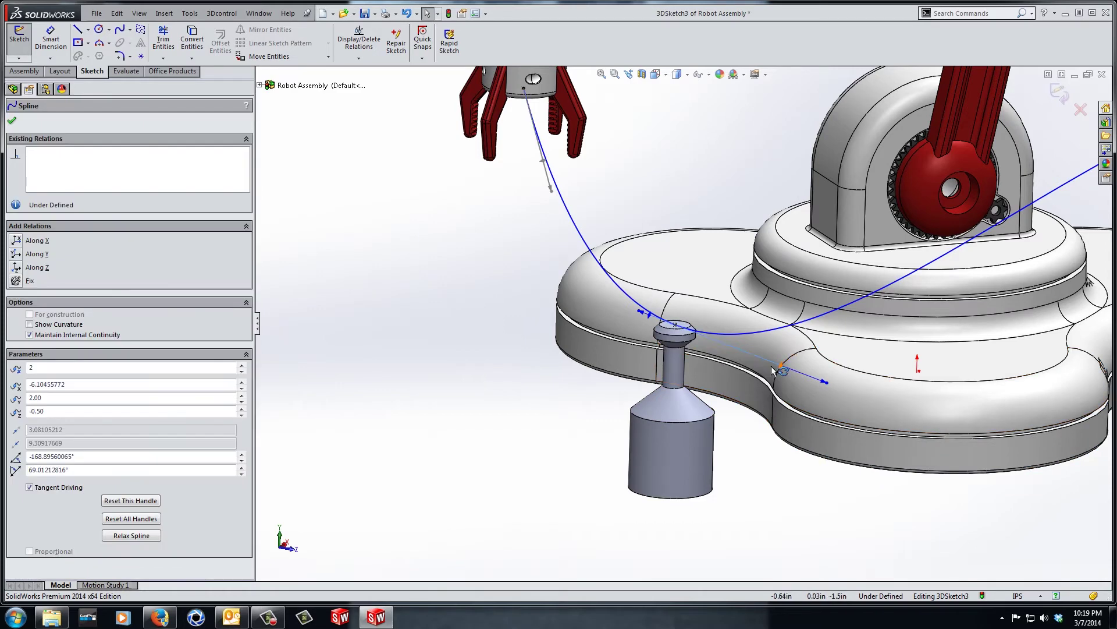
left_click(17, 268)
left_click(369, 372)
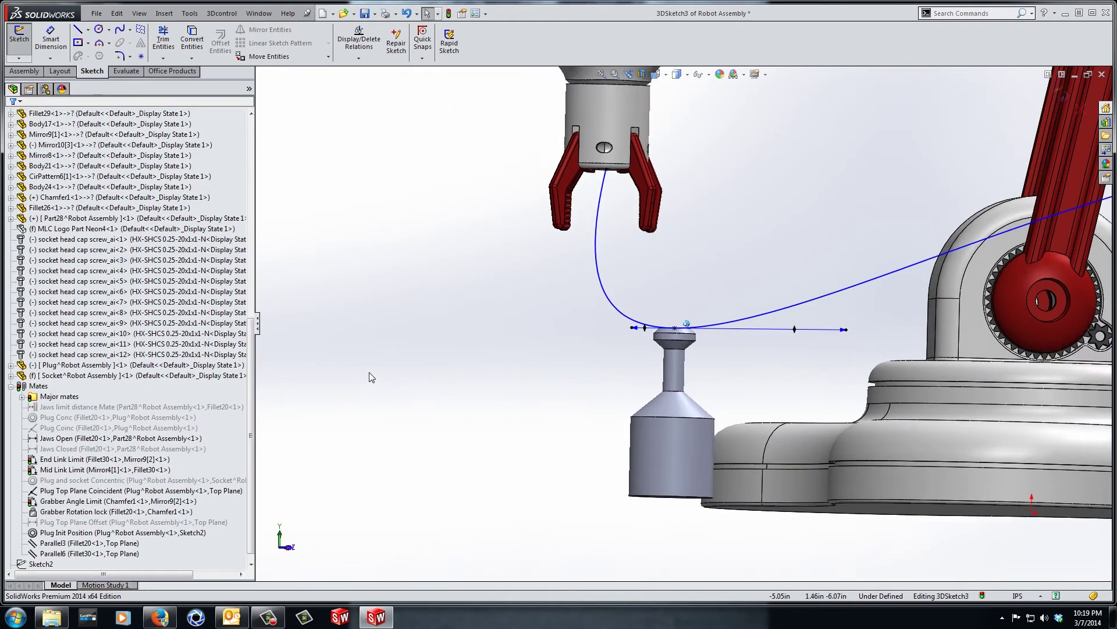
Flatten the spline's tangent handle at the endpoint above the socket and constrain it with an Along X relation.
scroll(674, 327, "up", 3)
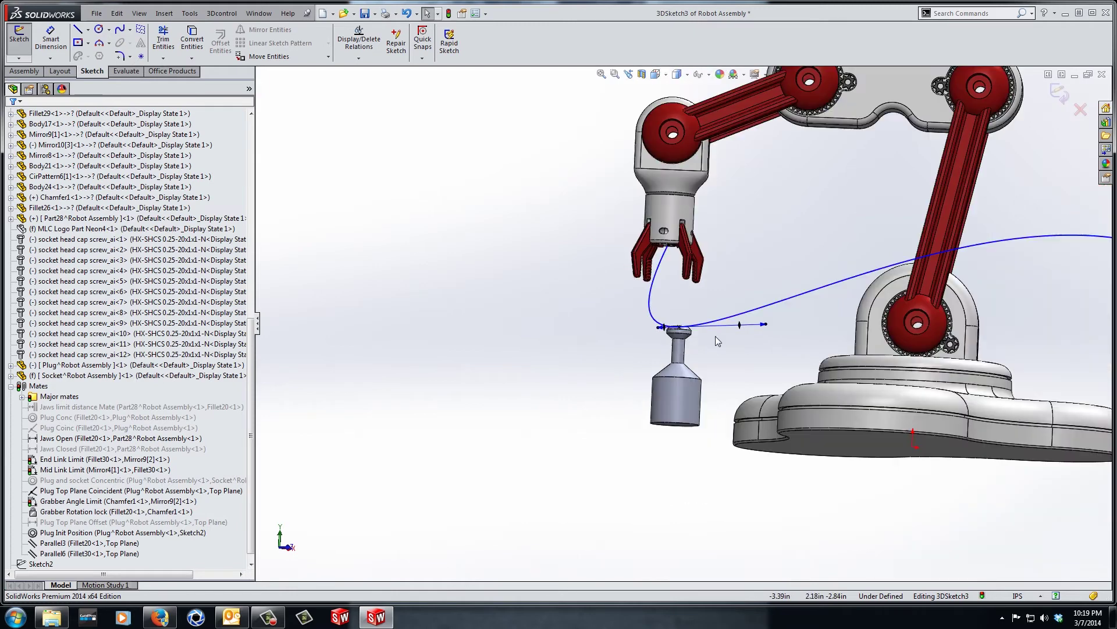
key("ctrl+1")
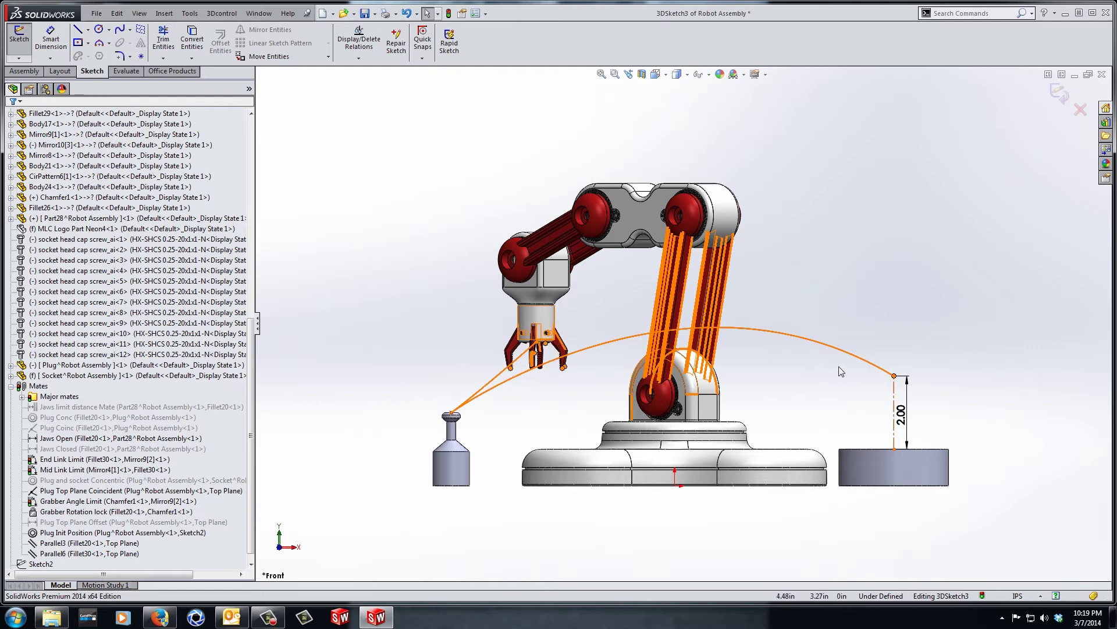
left_click(847, 351)
left_click_drag(790, 316, 769, 364)
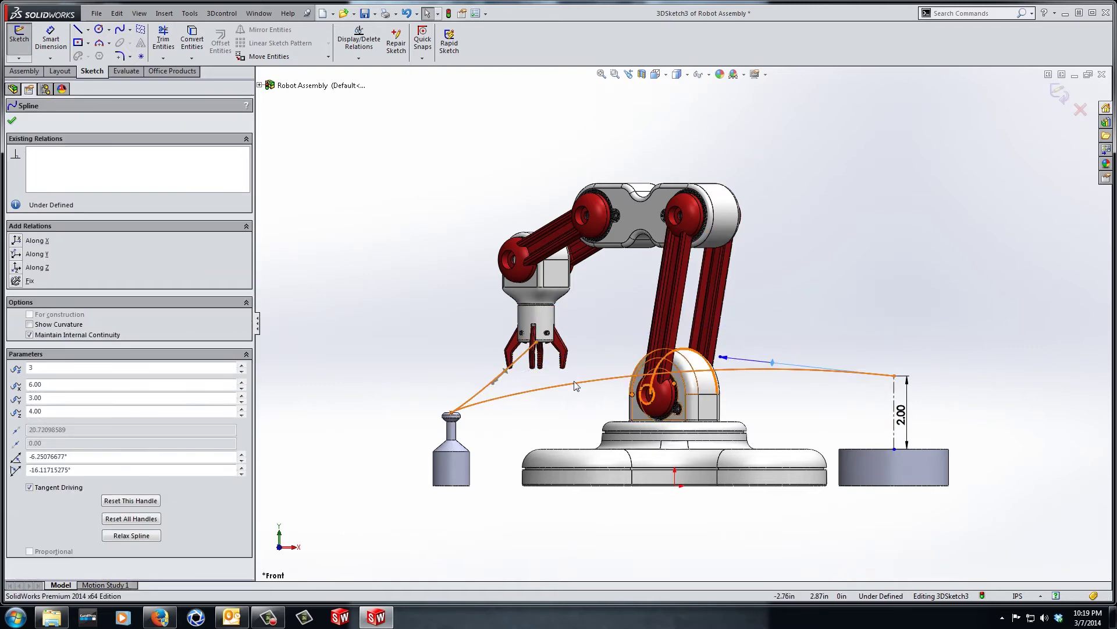
left_click(16, 241)
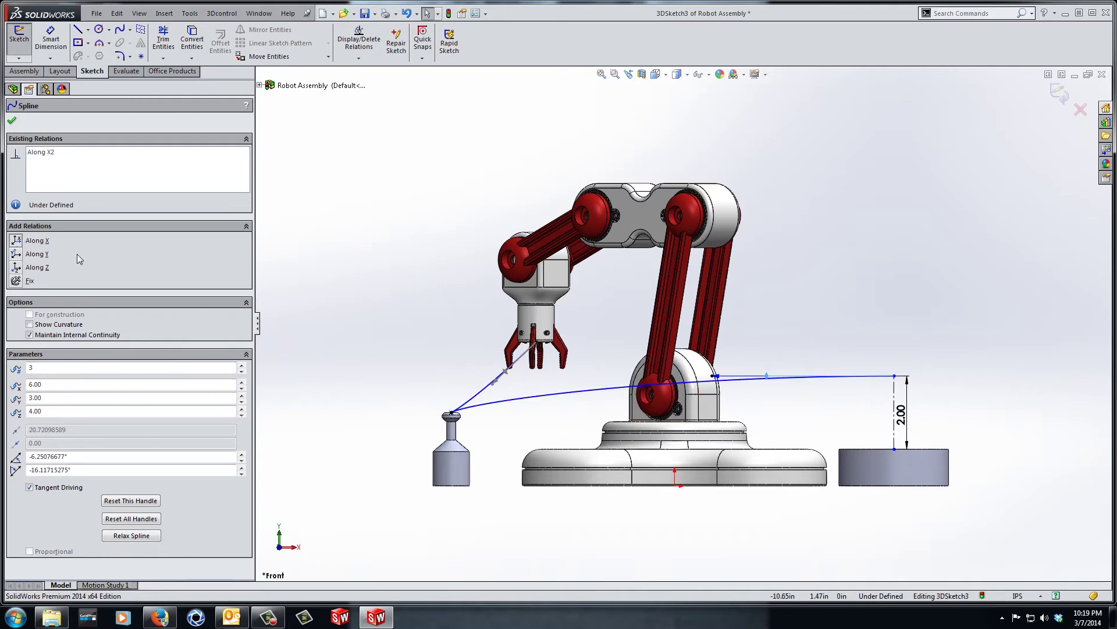
Examine the spline path around the robot arm from the side, from above and at an angle.
left_click(342, 274)
scroll(389, 315, "up", 2)
key("Right")
key("Right")
key("Right")
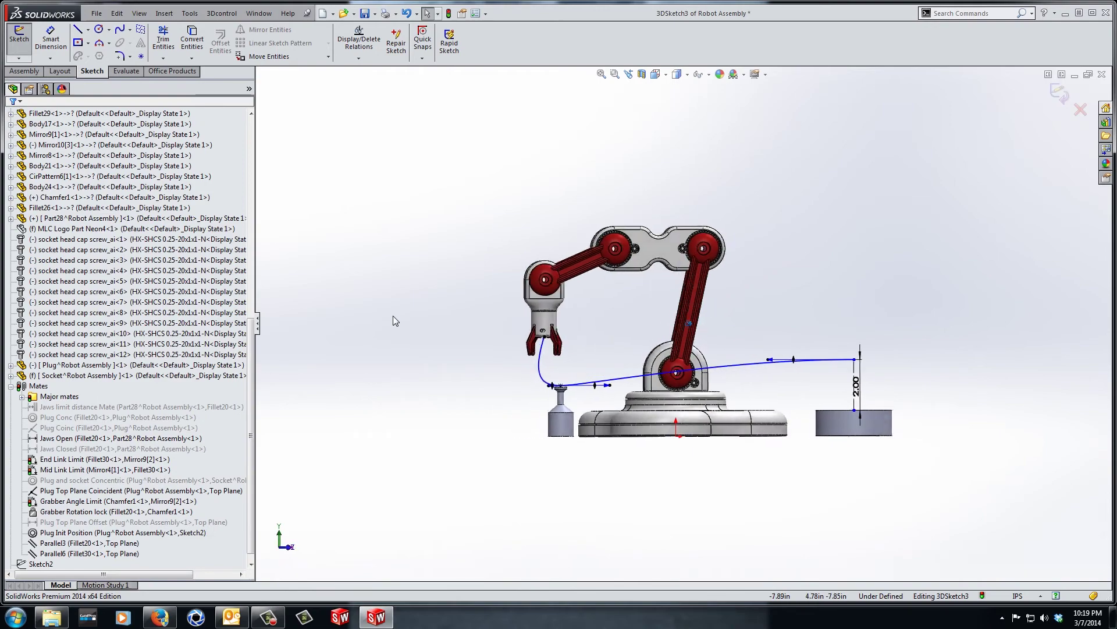
key("ctrl+5")
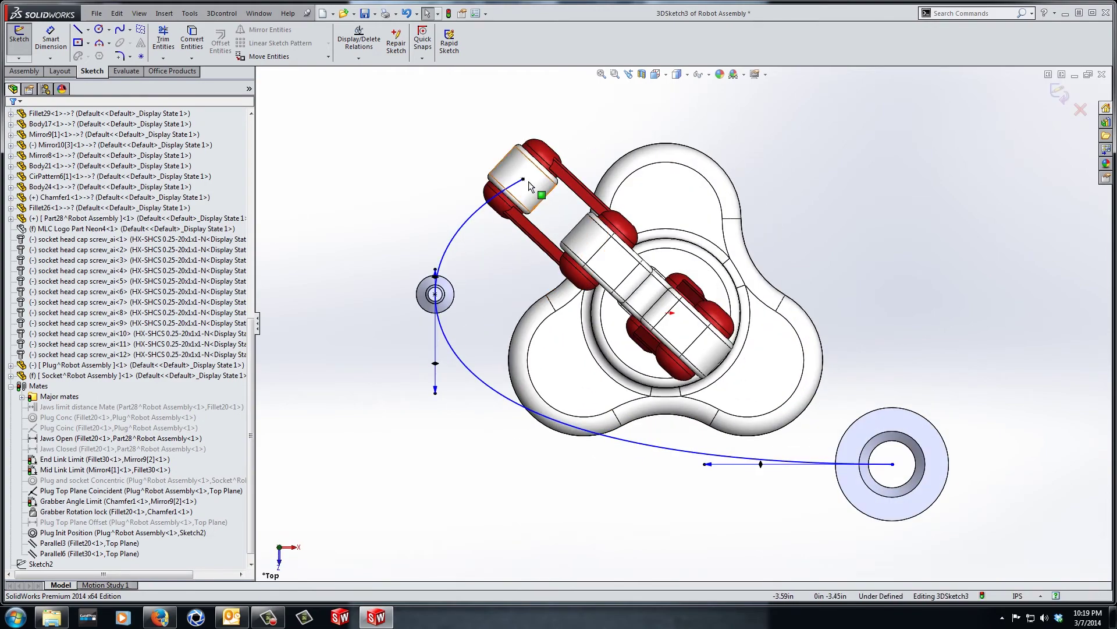
middle_click_drag(468, 353, 420, 392)
middle_click_drag(501, 386, 484, 394)
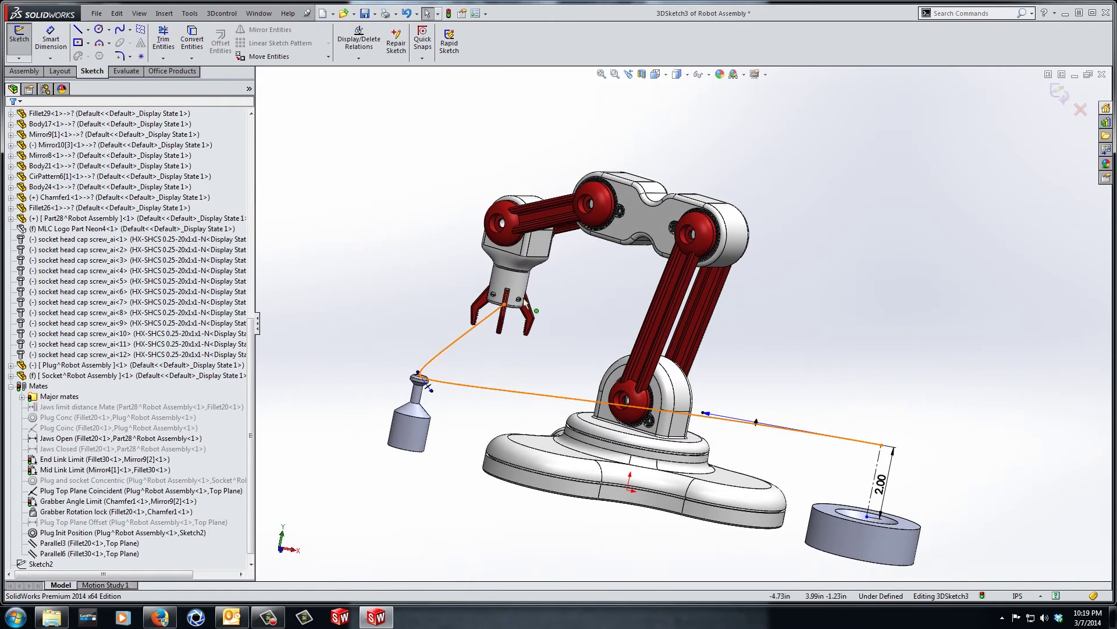
middle_click_drag(565, 337, 544, 339)
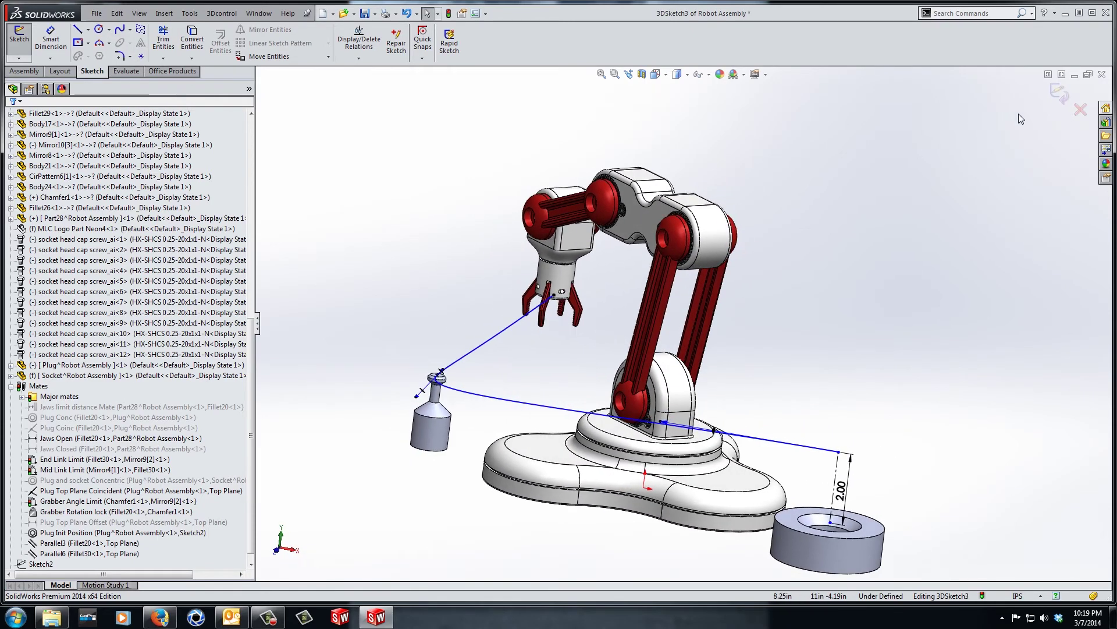
Exit the 3D sketch and move the gripper slightly to test whether the spline's start point follows it.
left_click(1058, 98)
left_click(868, 236)
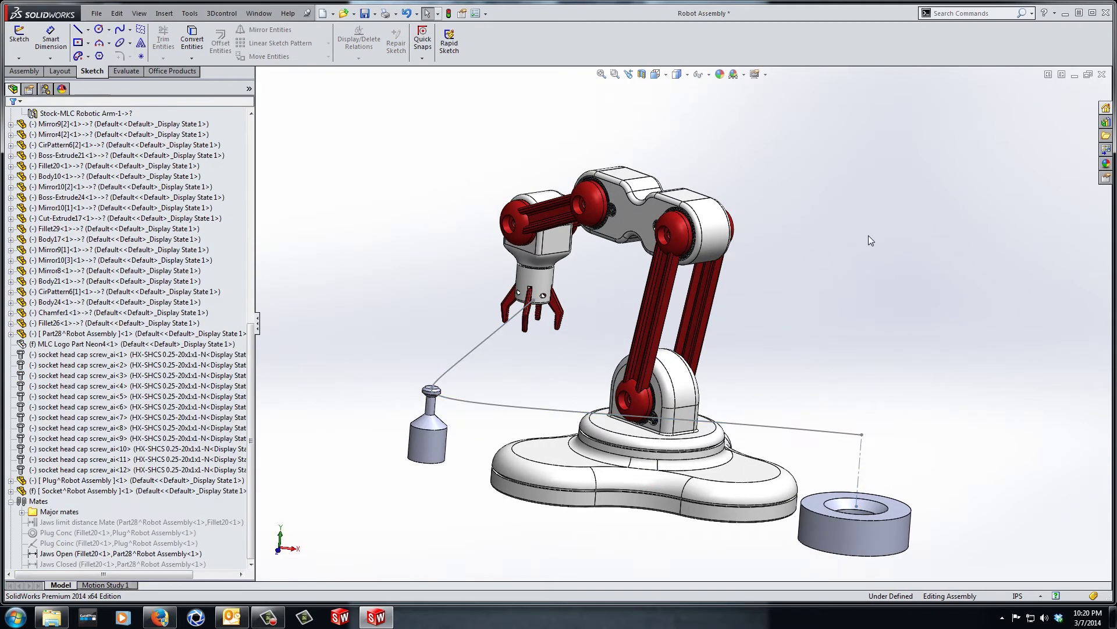
scroll(511, 316, "down", 1)
scroll(511, 316, "down", 2)
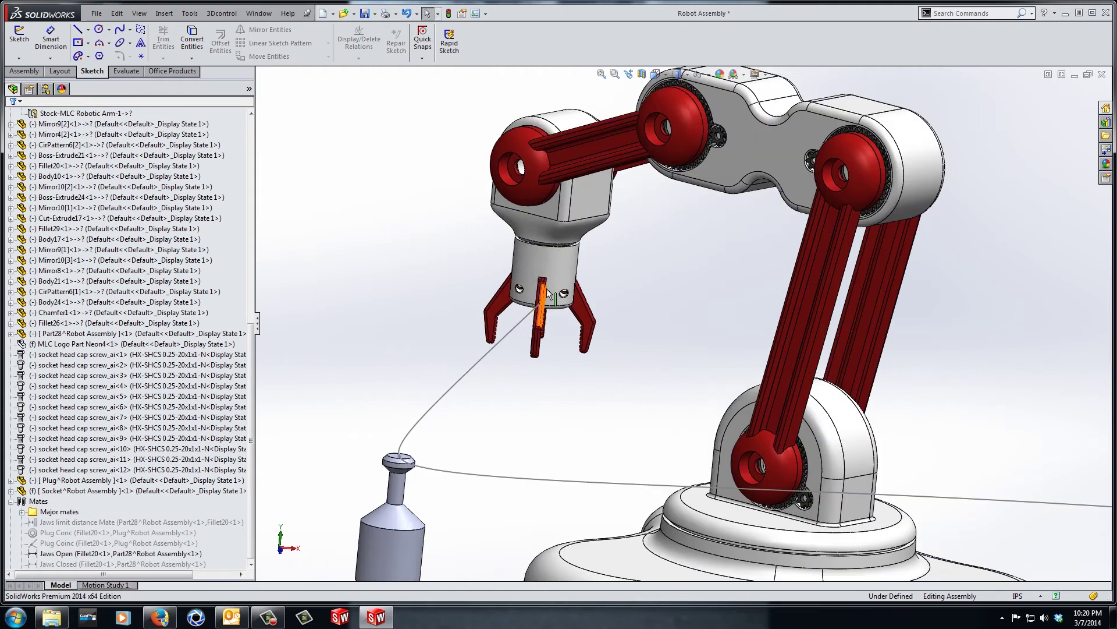
left_click(550, 270)
scroll(579, 265, "down", 2)
left_click_drag(579, 263, 596, 260)
left_click(638, 285)
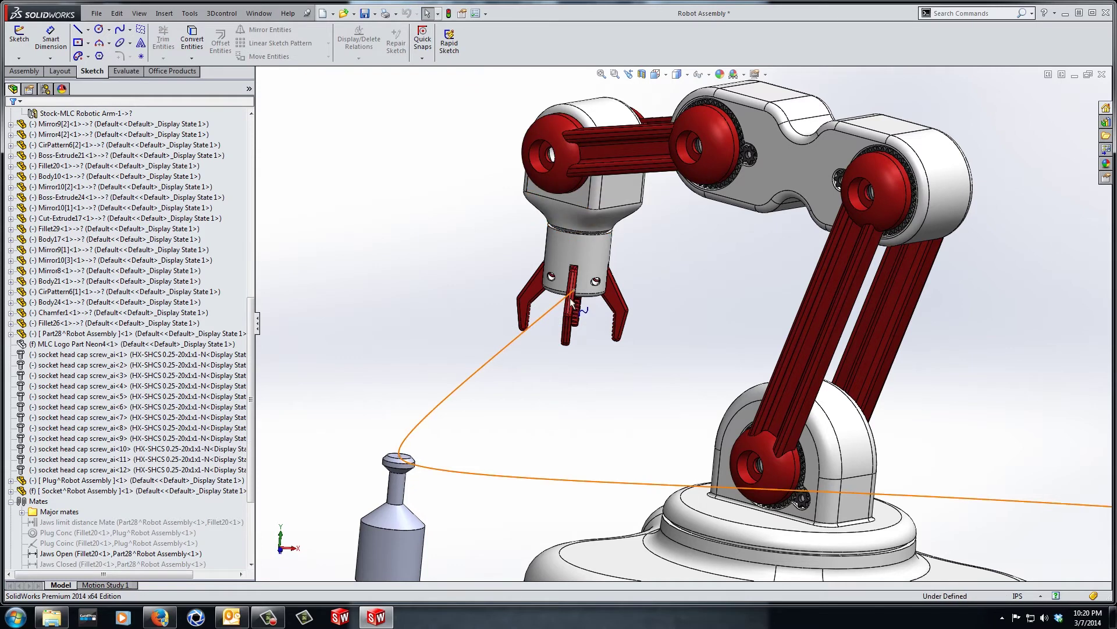
scroll(576, 338, "up", 3)
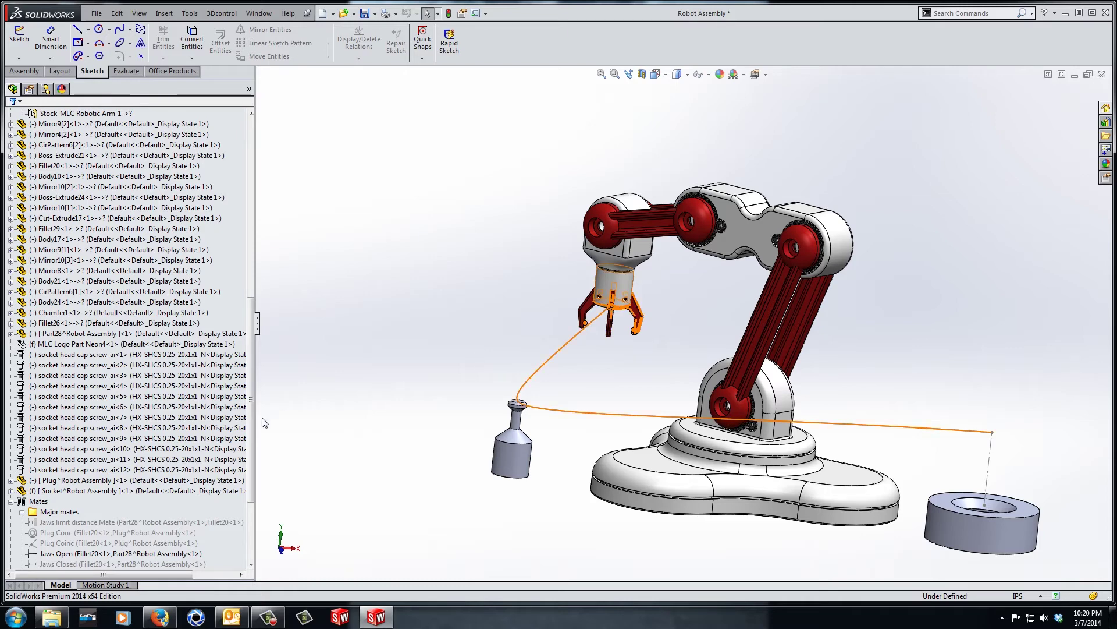
Reopen the 3D sketch and replace the coincident relation on the spline's start point at the gripper with a Fix relation.
scroll(250, 453, "down", 4)
left_click(51, 563)
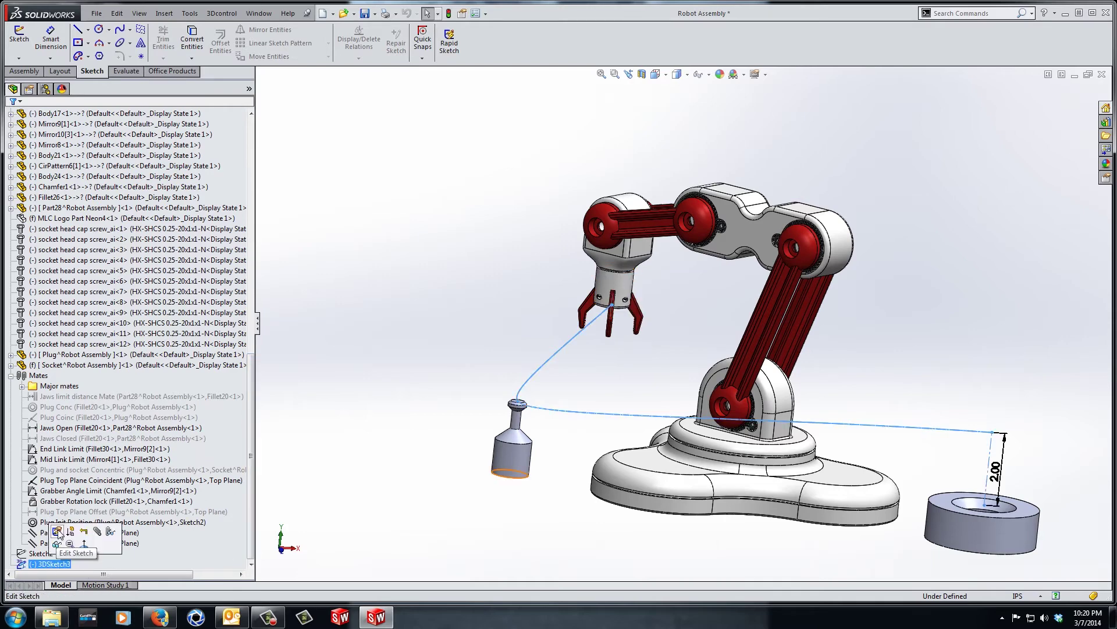
left_click(58, 532)
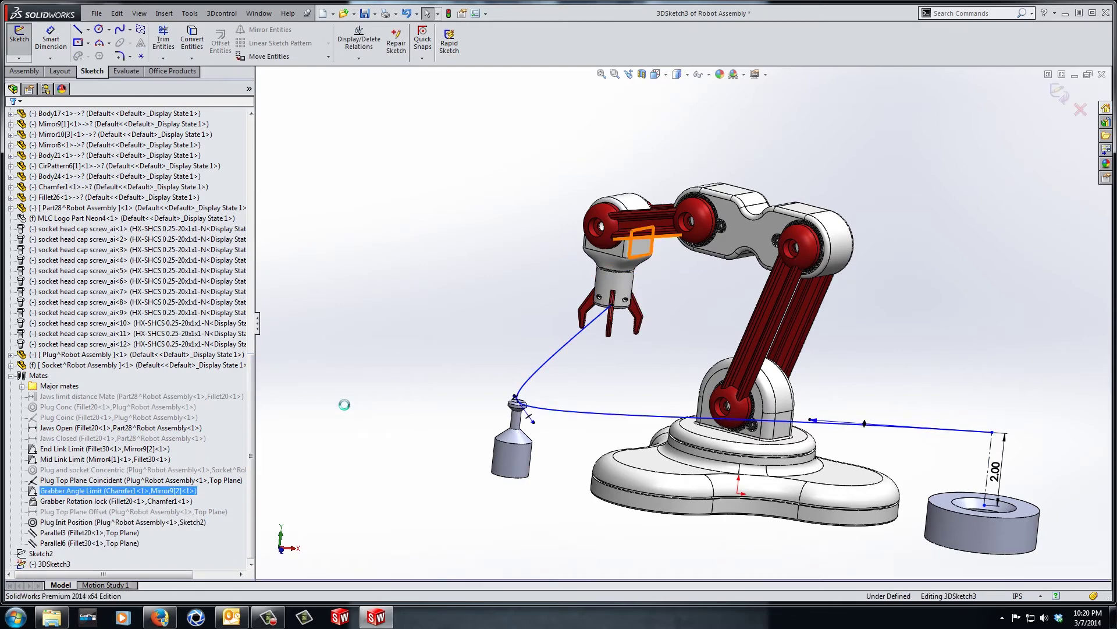
left_click(613, 291)
scroll(629, 334, "down", 3)
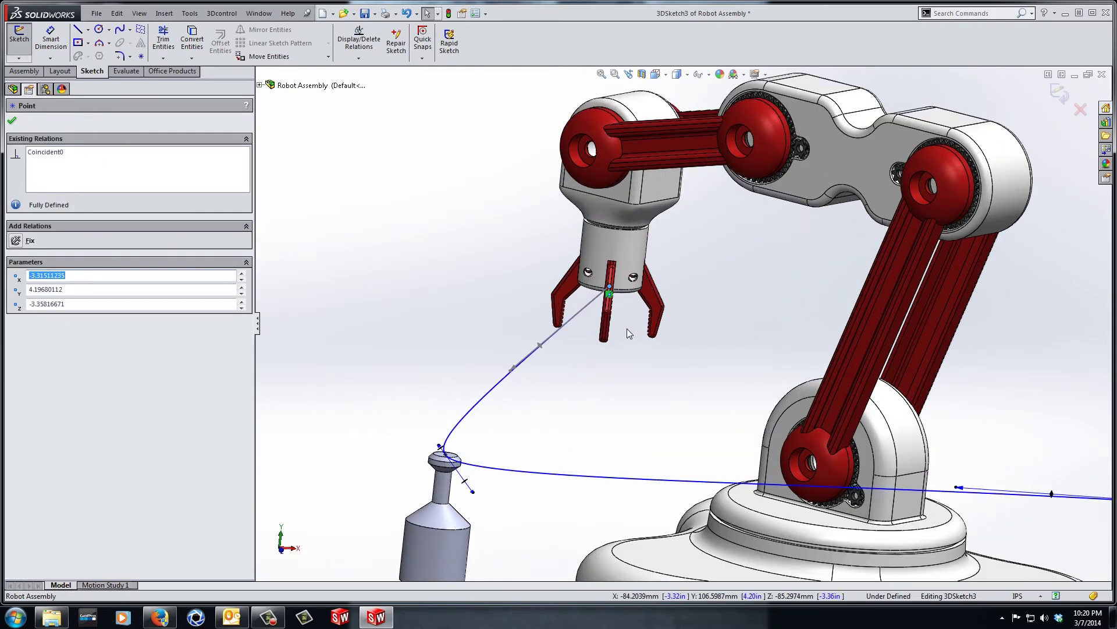
left_click(610, 295)
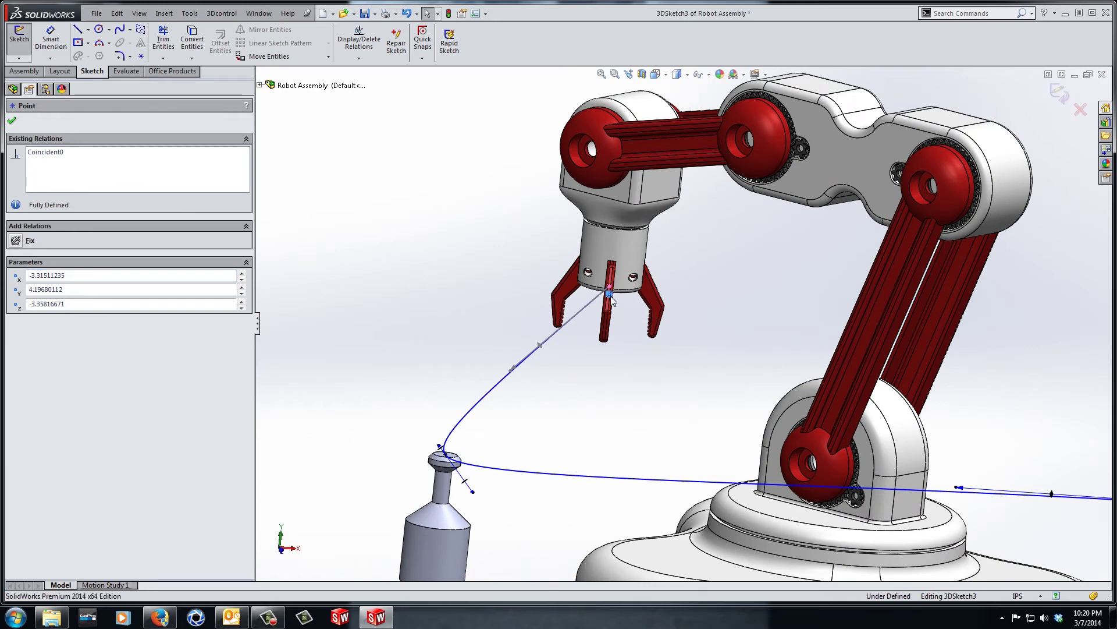
scroll(622, 302, "down", 3)
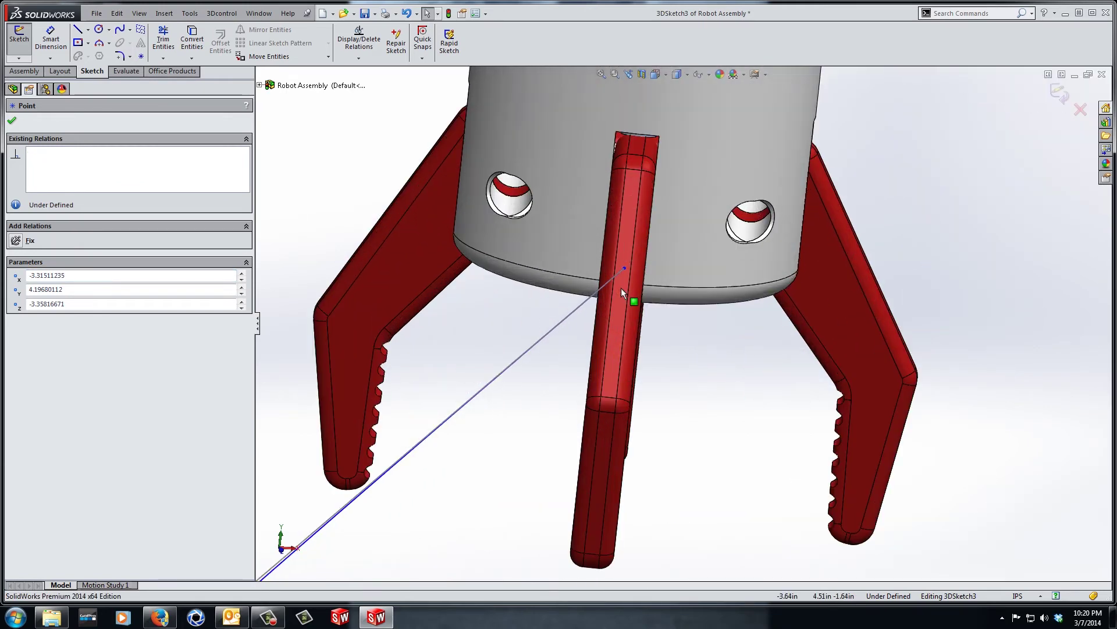
left_click(625, 268)
left_click(657, 219)
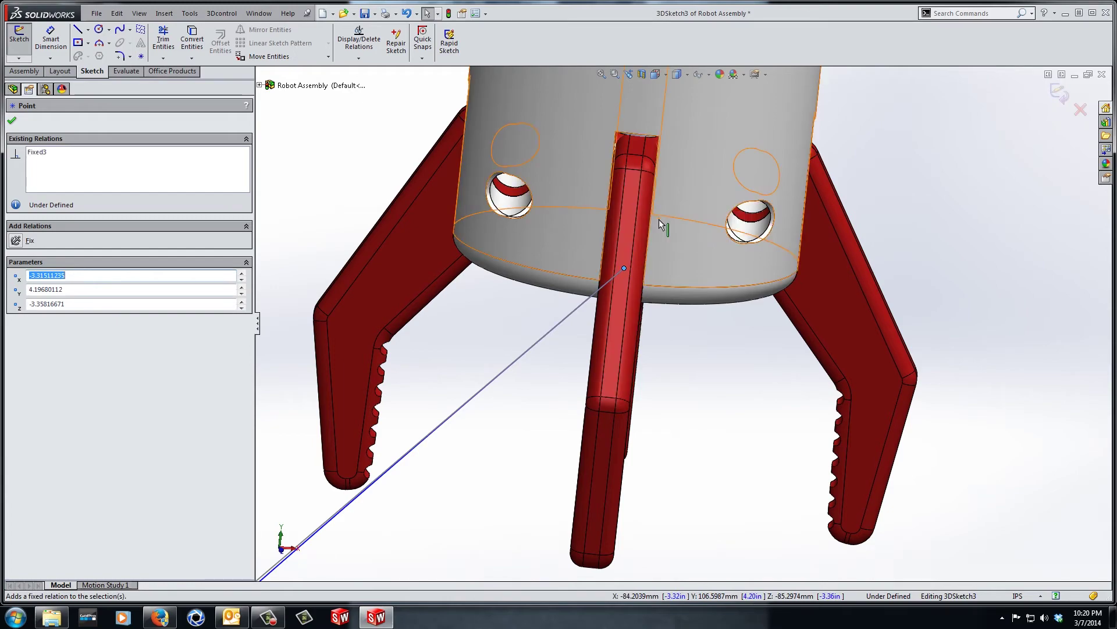
scroll(708, 344, "up", 6)
Exit the 3D sketch and move the gripper away from the spline's fixed start point.
left_click(808, 324)
scroll(807, 324, "up", 3)
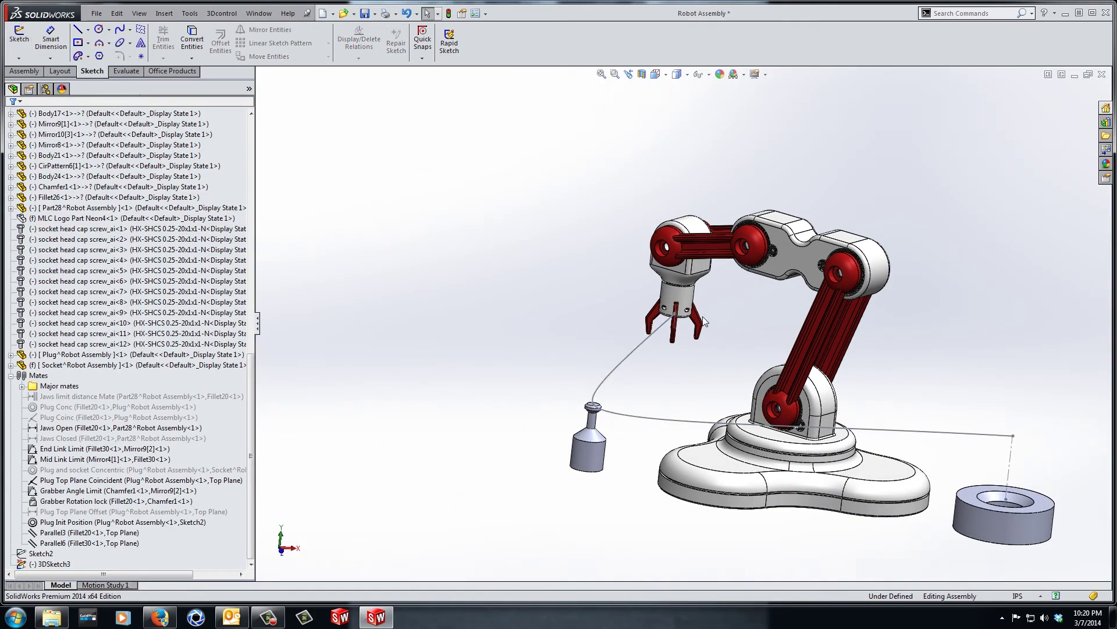
left_click_drag(678, 303, 579, 116)
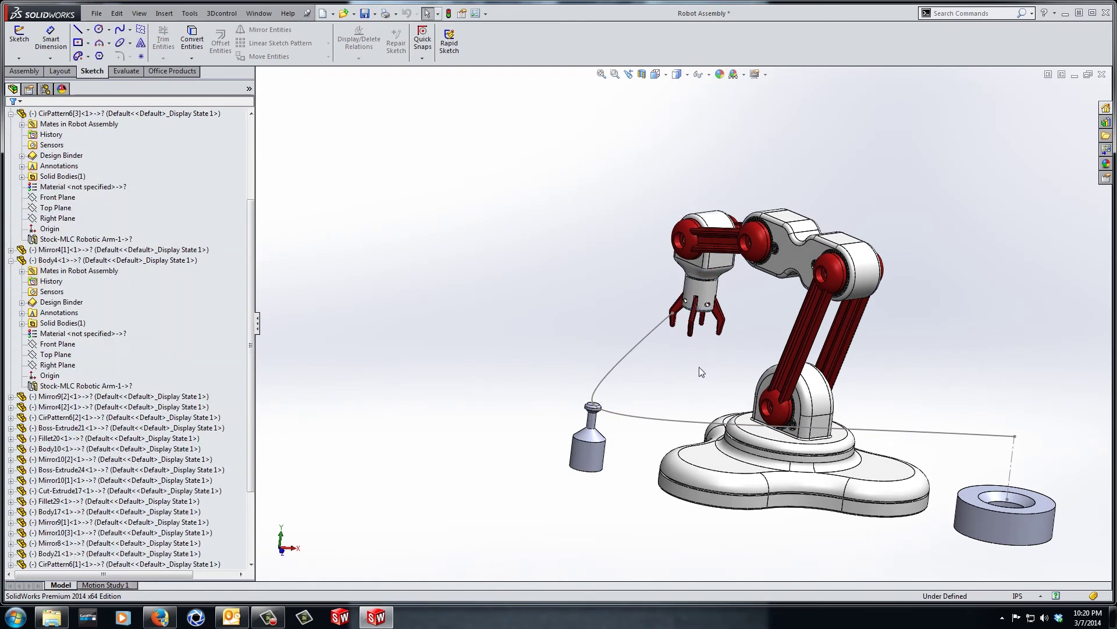
middle_click_drag(700, 367, 692, 302)
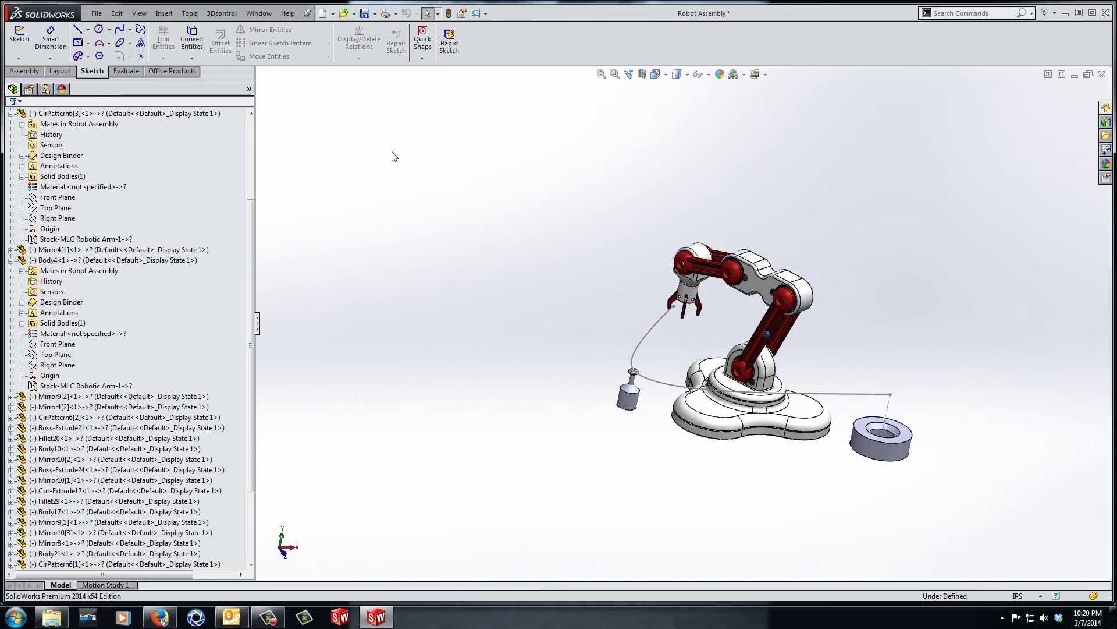
Add a Path Mate between the sketch point inside the gripper's cylindrical body and the 3D spline.
left_click(24, 71)
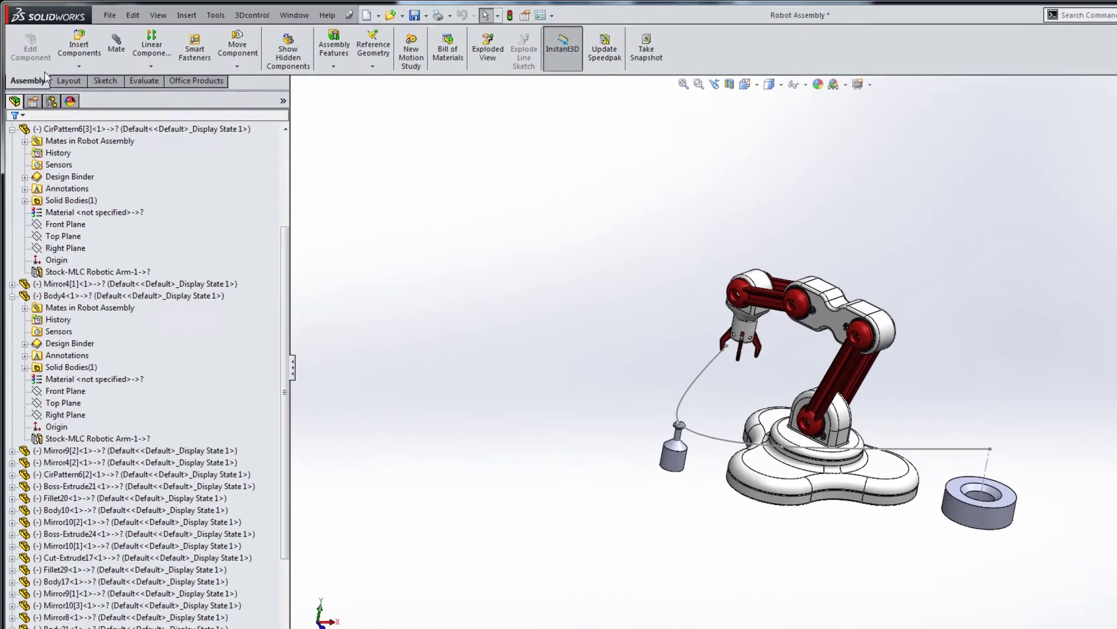
left_click(102, 43)
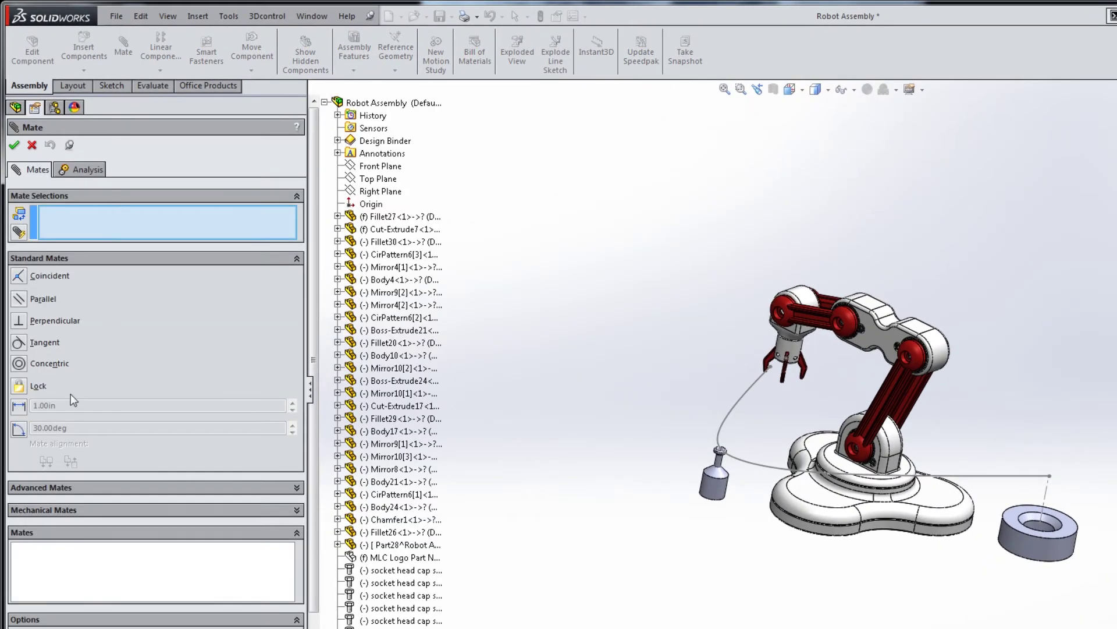
left_click(68, 487)
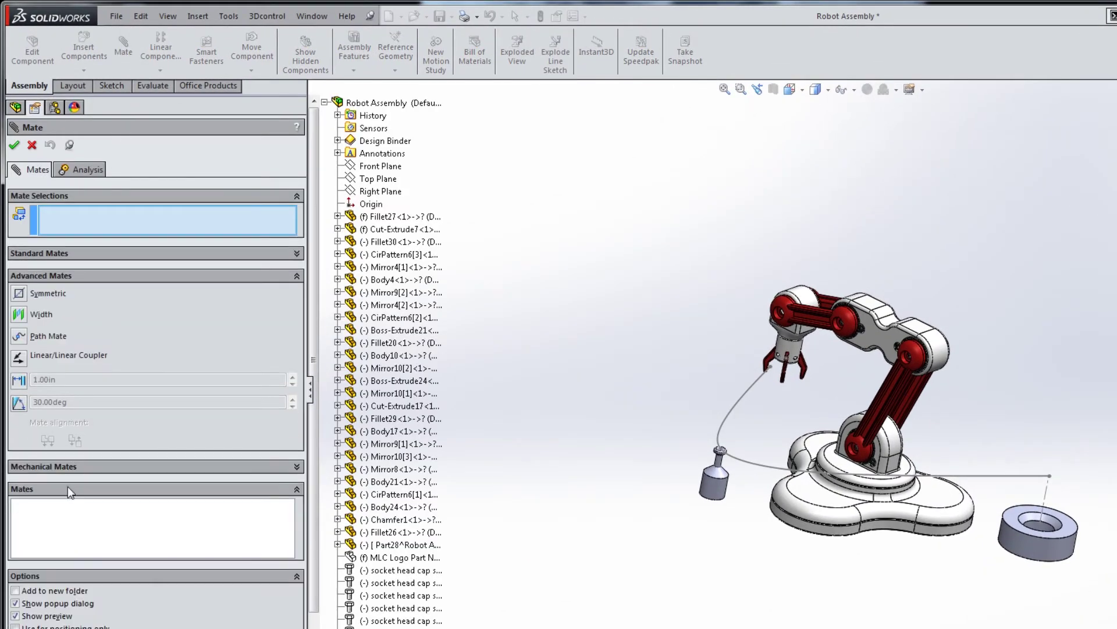
left_click(19, 336)
scroll(749, 338, "down", 5)
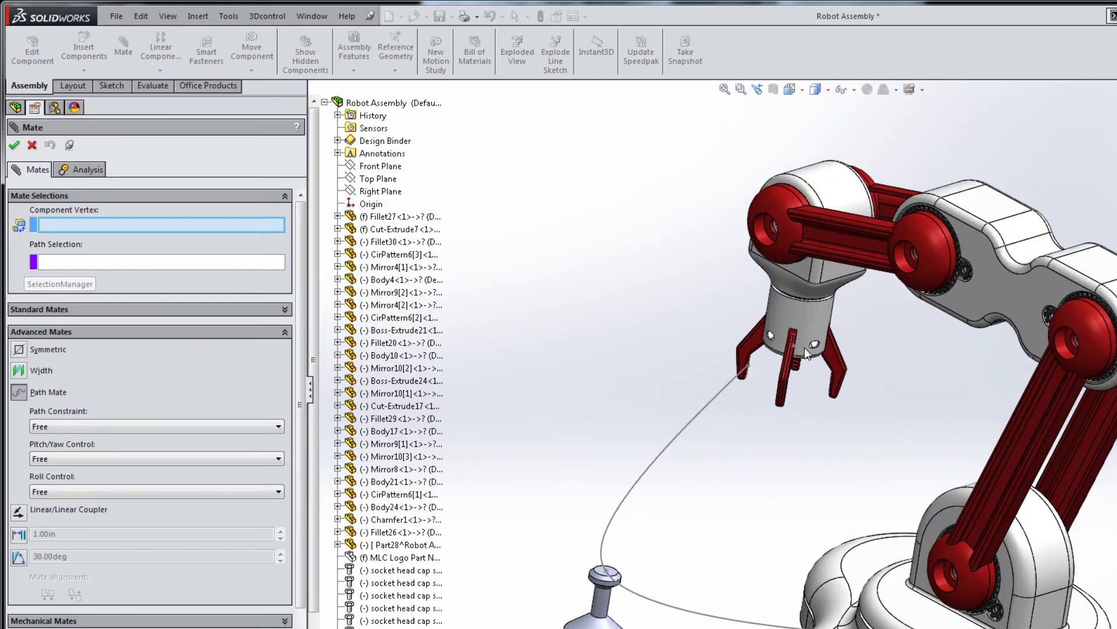
scroll(803, 346, "down", 5)
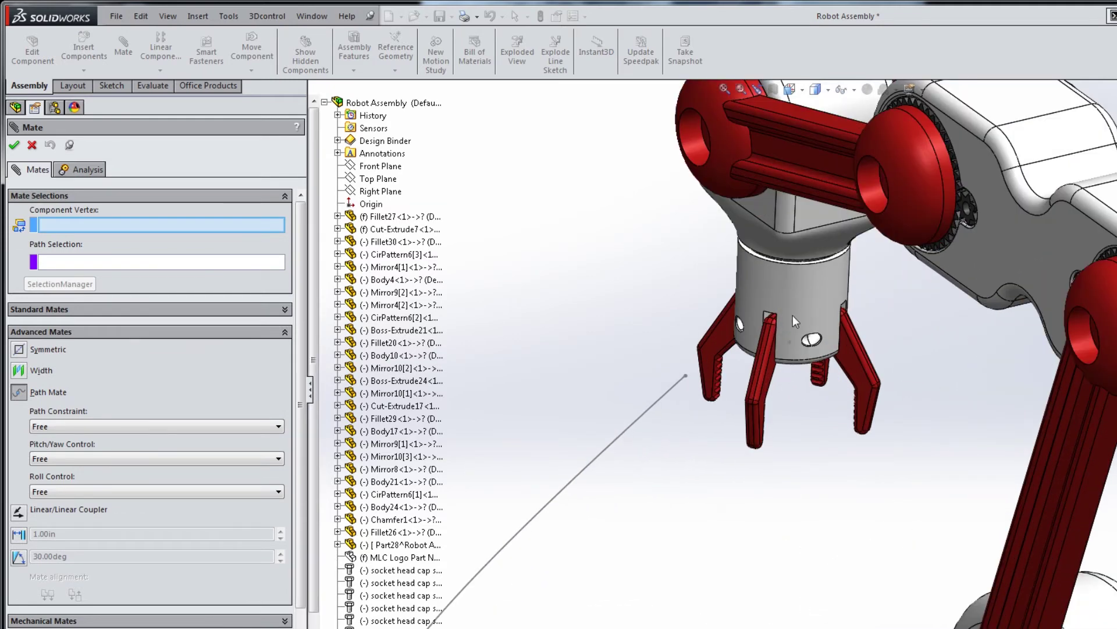
left_click(790, 342)
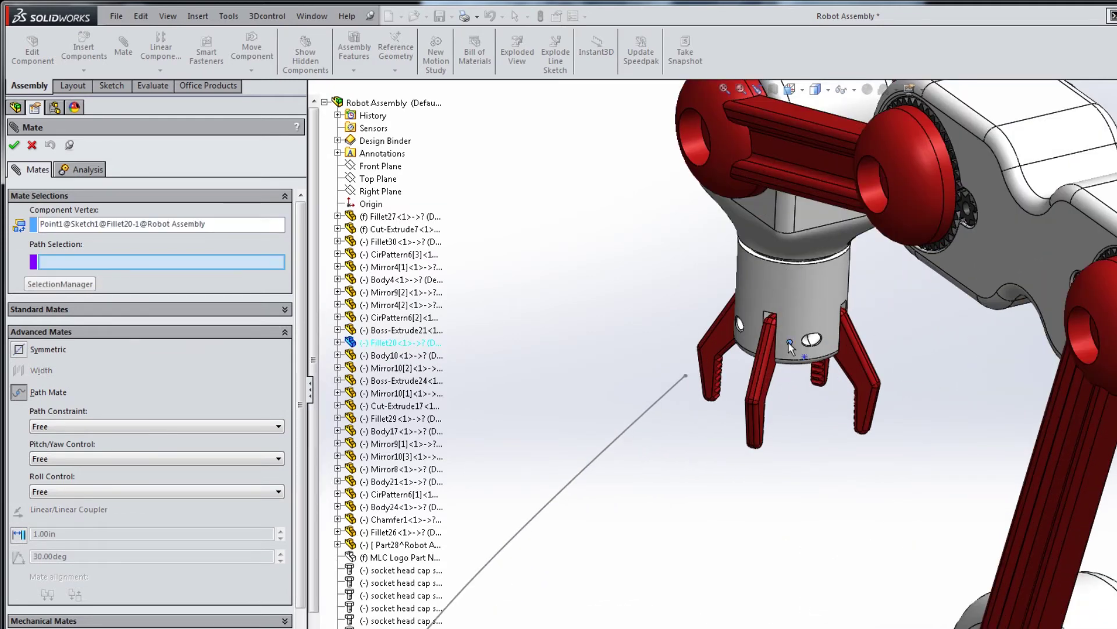
left_click(659, 398)
scroll(743, 463, "up", 8)
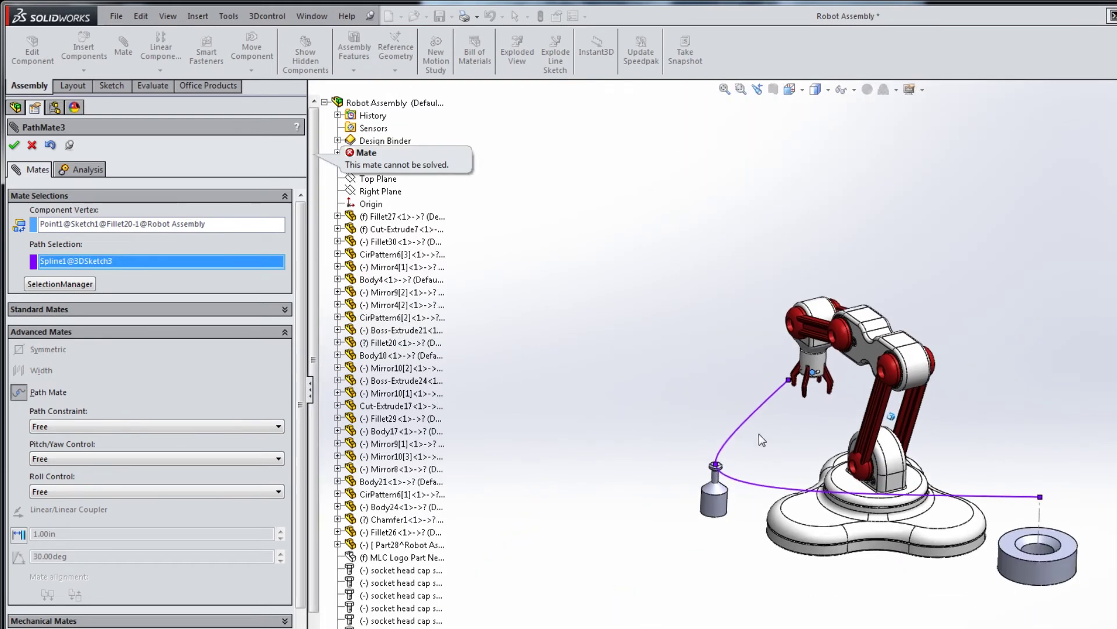
scroll(676, 346, "down", 3)
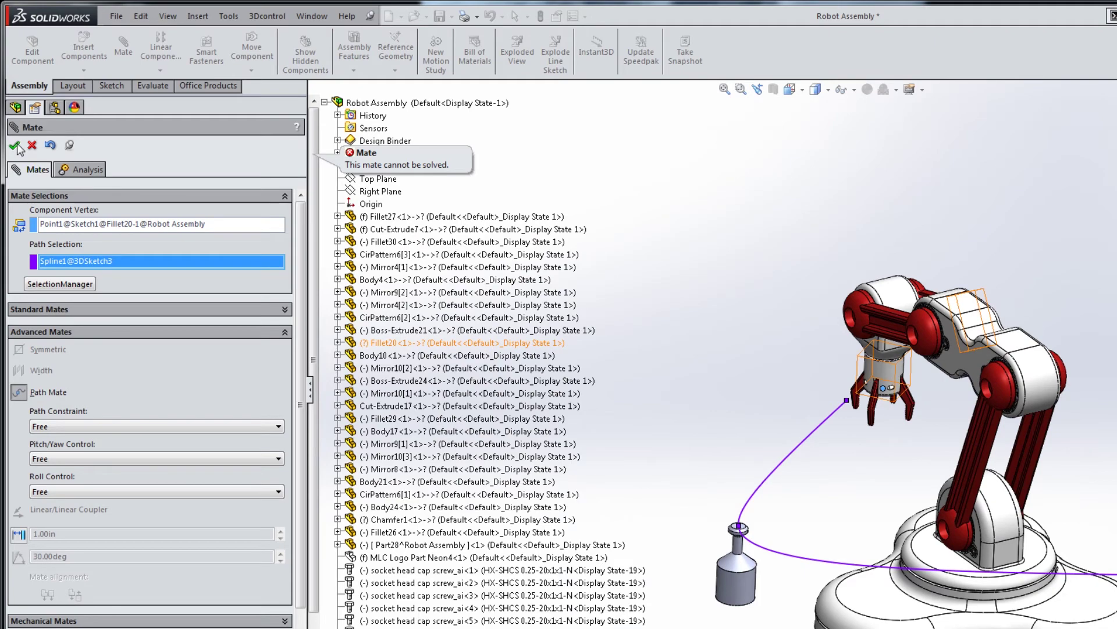
left_click(15, 145)
scroll(820, 380, "down", 2)
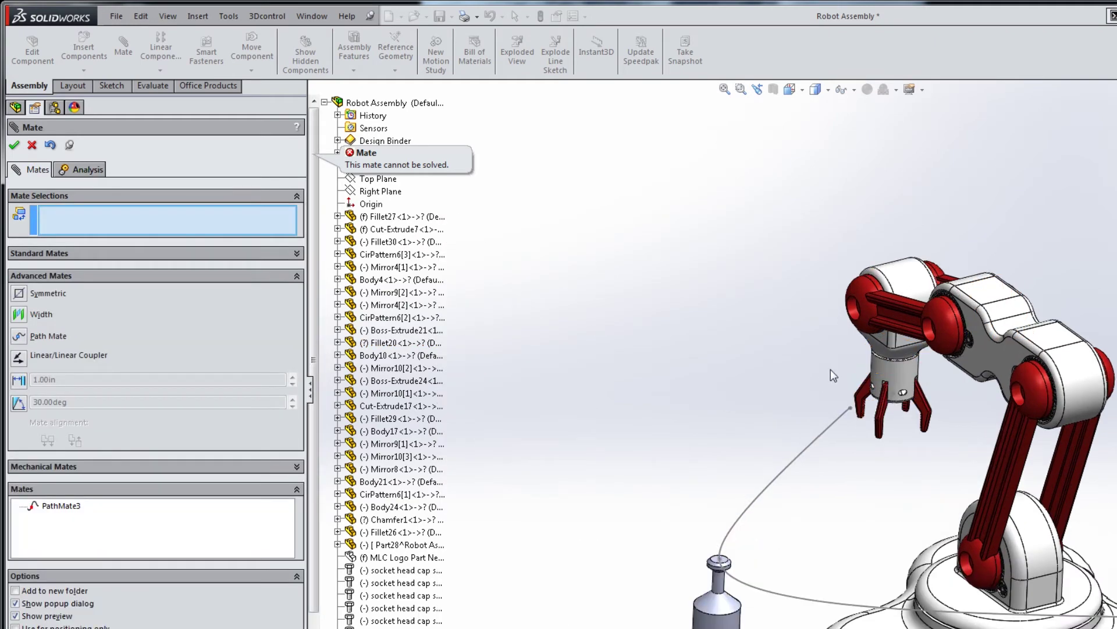
left_click(16, 148)
Move the gripper along the spline down to the plug and examine how its jaws surround the plug's head.
left_click_drag(890, 382, 873, 383)
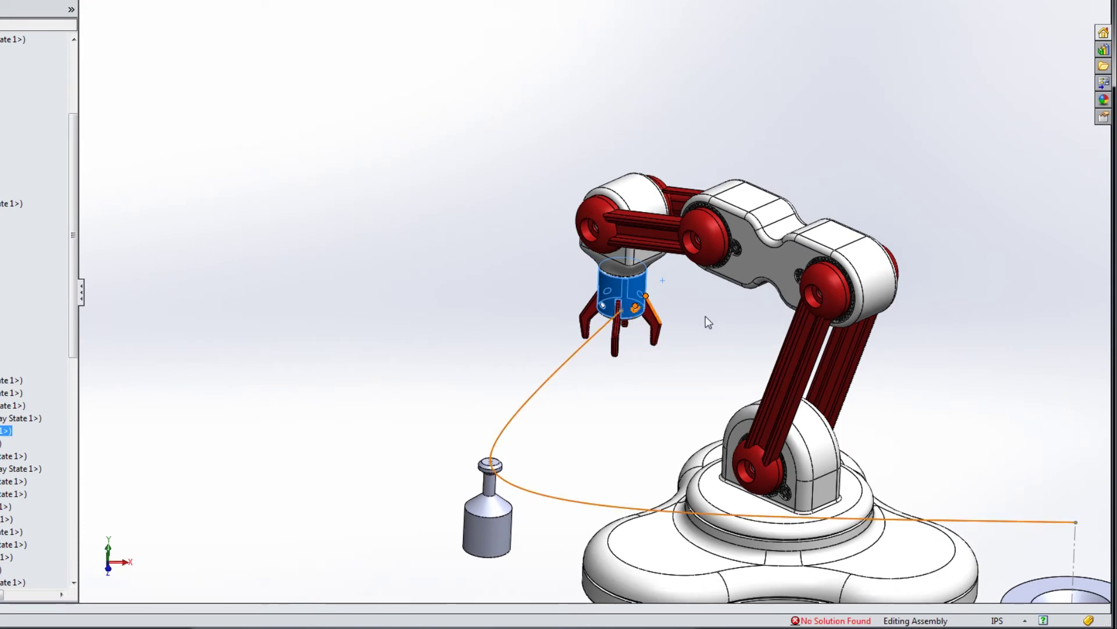
scroll(568, 332, "up", 3)
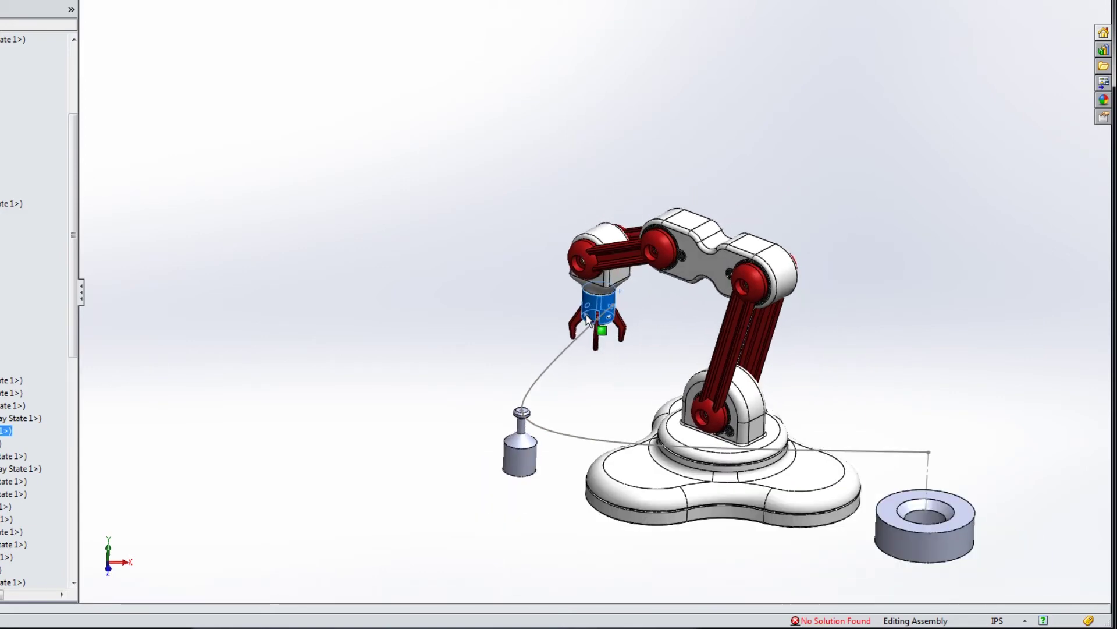
left_click_drag(587, 321, 531, 408)
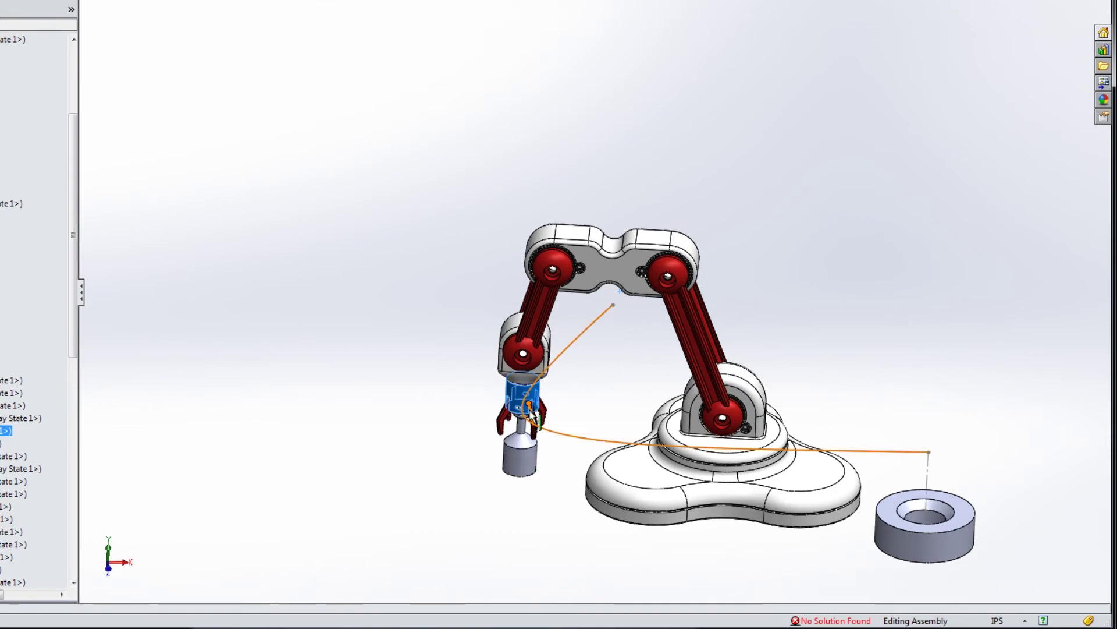
scroll(531, 408, "down", 10)
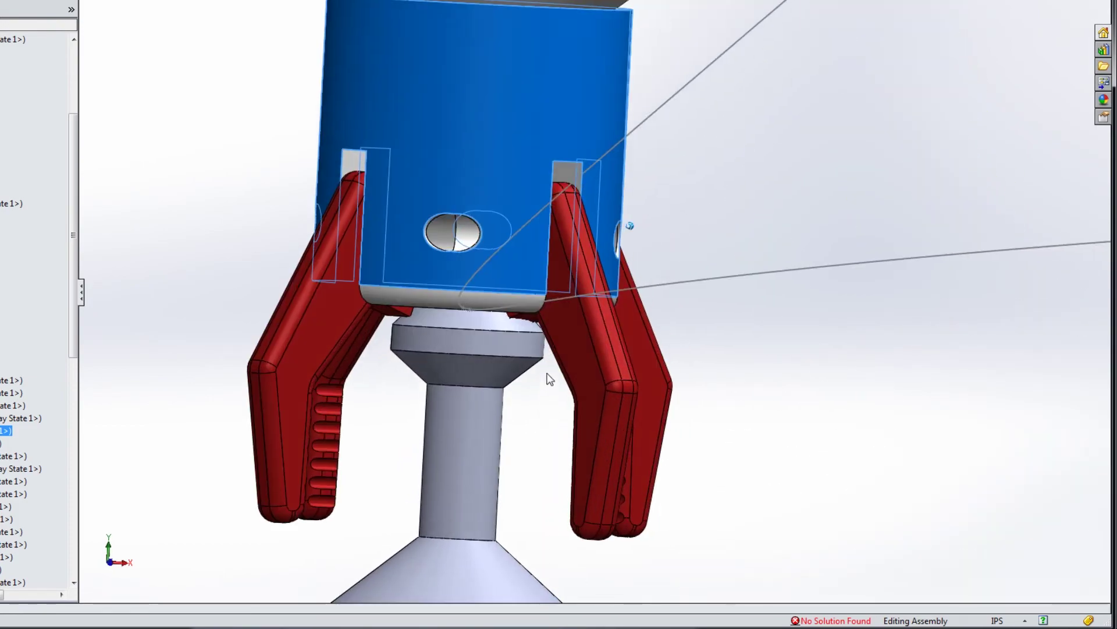
scroll(548, 378, "up", 5)
scroll(584, 376, "up", 2)
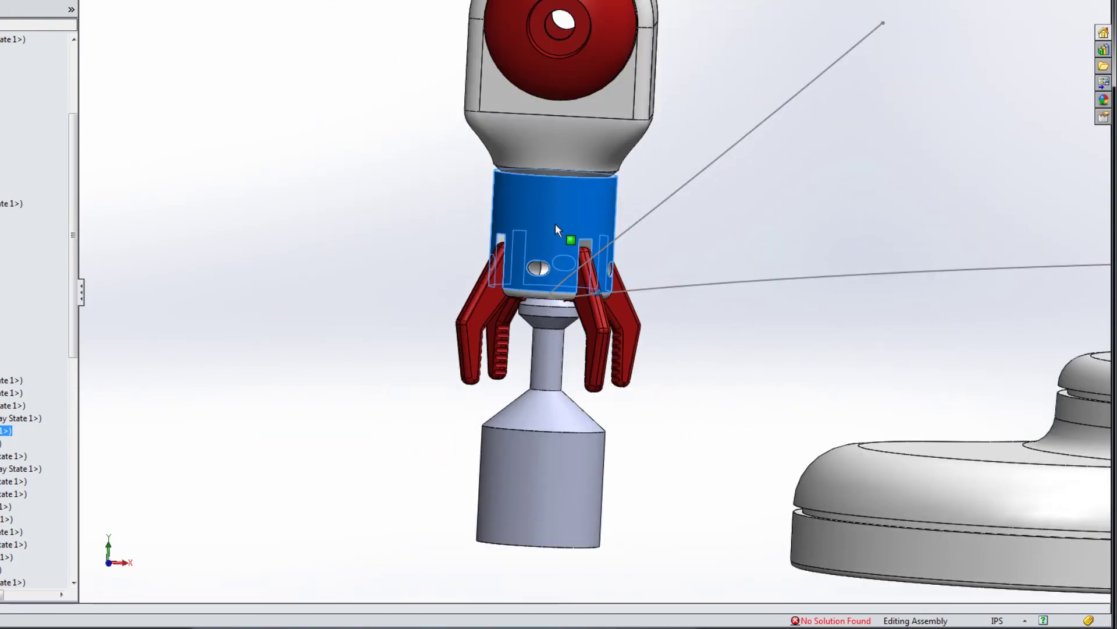
middle_click_drag(628, 192, 596, 215)
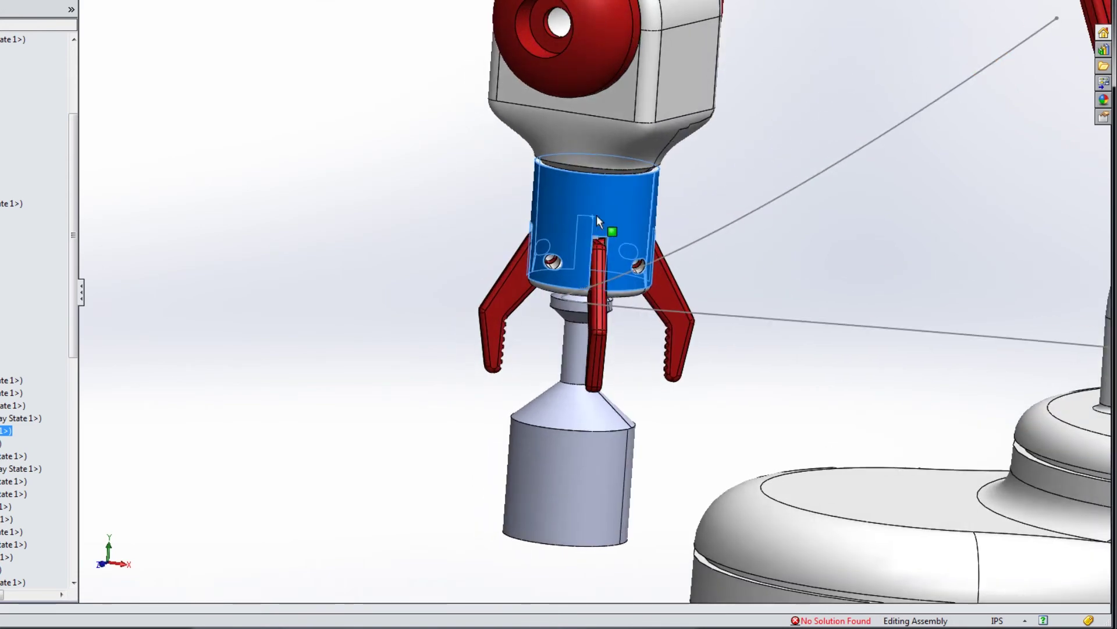
scroll(706, 232, "up", 5)
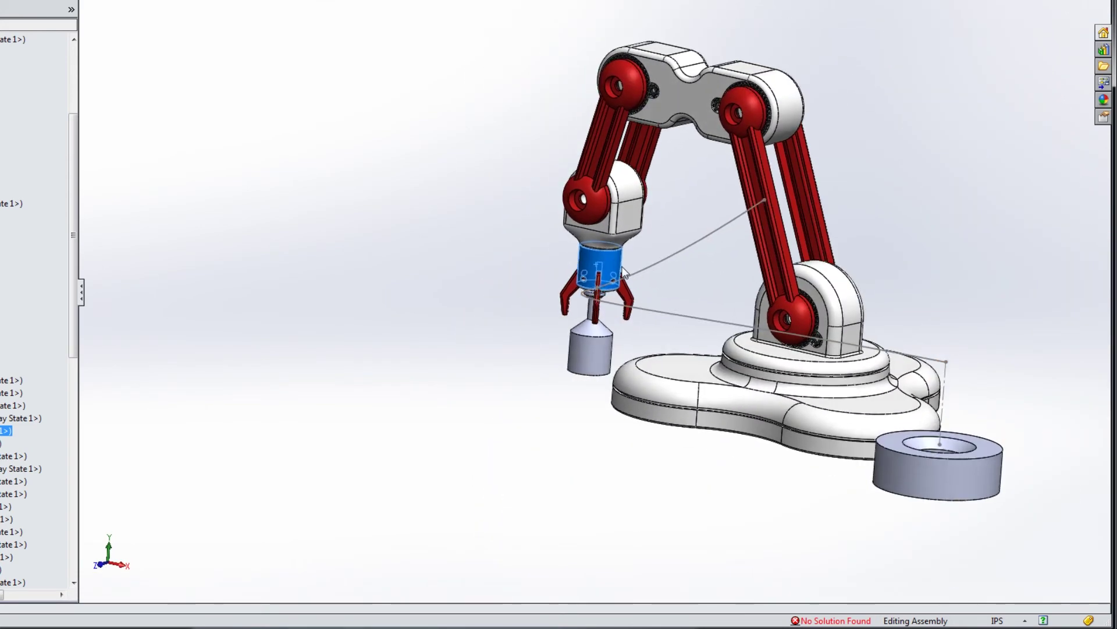
Test the path mate by moving the gripper off the plug along the spline and back onto the plug's top.
left_click_drag(629, 217, 662, 201)
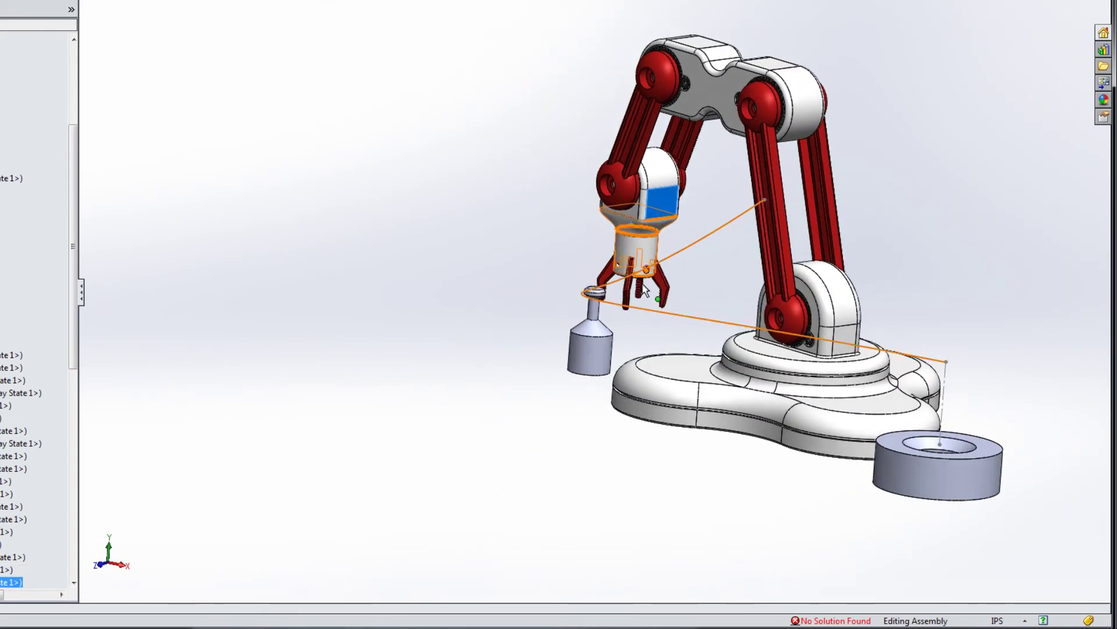
scroll(639, 288, "down", 3)
middle_click_drag(627, 299, 613, 301)
scroll(615, 302, "down", 1)
mouse_move(605, 207)
left_mouse_down()
mouse_move(579, 229)
mouse_move(568, 222)
mouse_move(558, 252)
left_mouse_up()
middle_click_drag(529, 319, 522, 266)
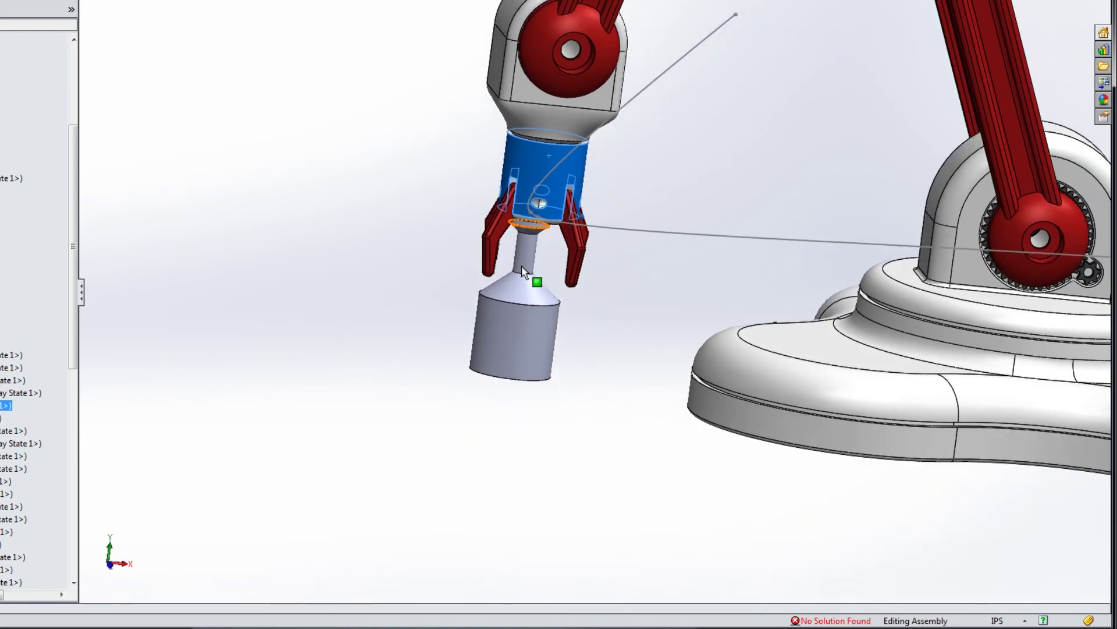
Test the path mate by moving the gripper along the spline from the plug to the end point above the socket.
middle_click_drag(529, 252, 532, 225)
left_click_drag(543, 139, 1048, 171)
scroll(905, 309, "up", 8)
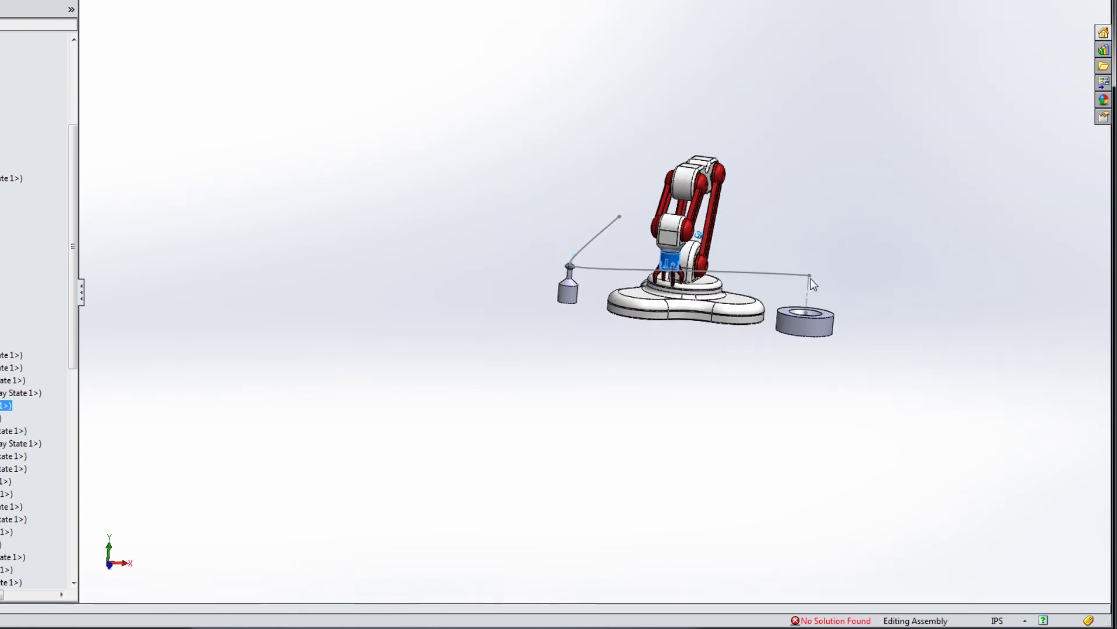
scroll(748, 248, "down", 2)
left_click_drag(637, 264, 861, 277)
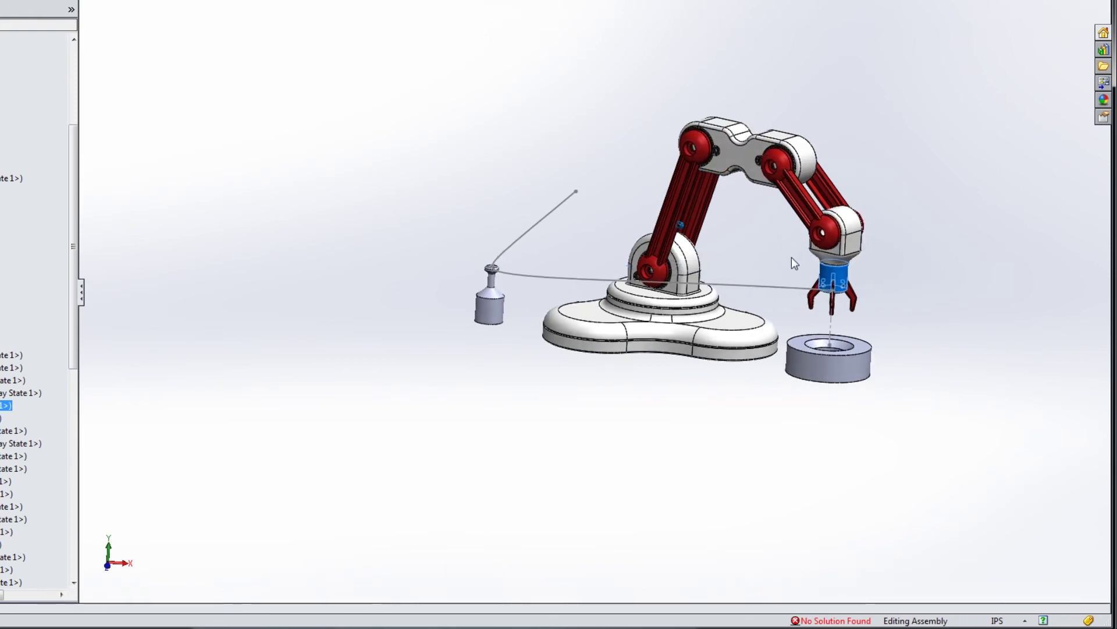
scroll(792, 262, "down", 3)
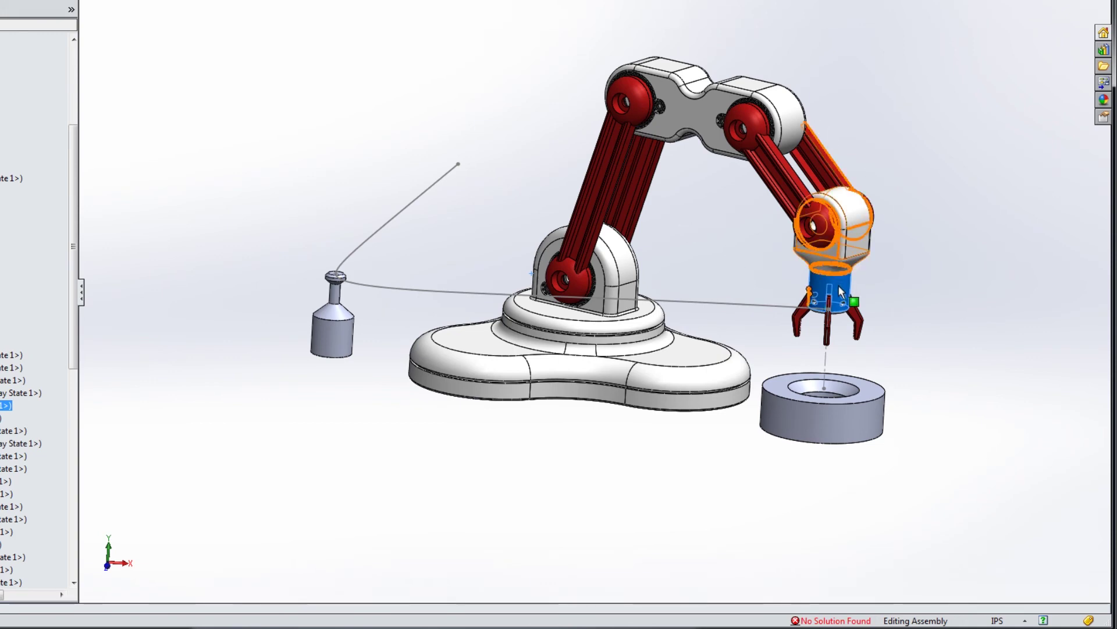
mouse_move(844, 291)
left_mouse_down()
mouse_move(624, 288)
mouse_move(842, 297)
left_mouse_up()
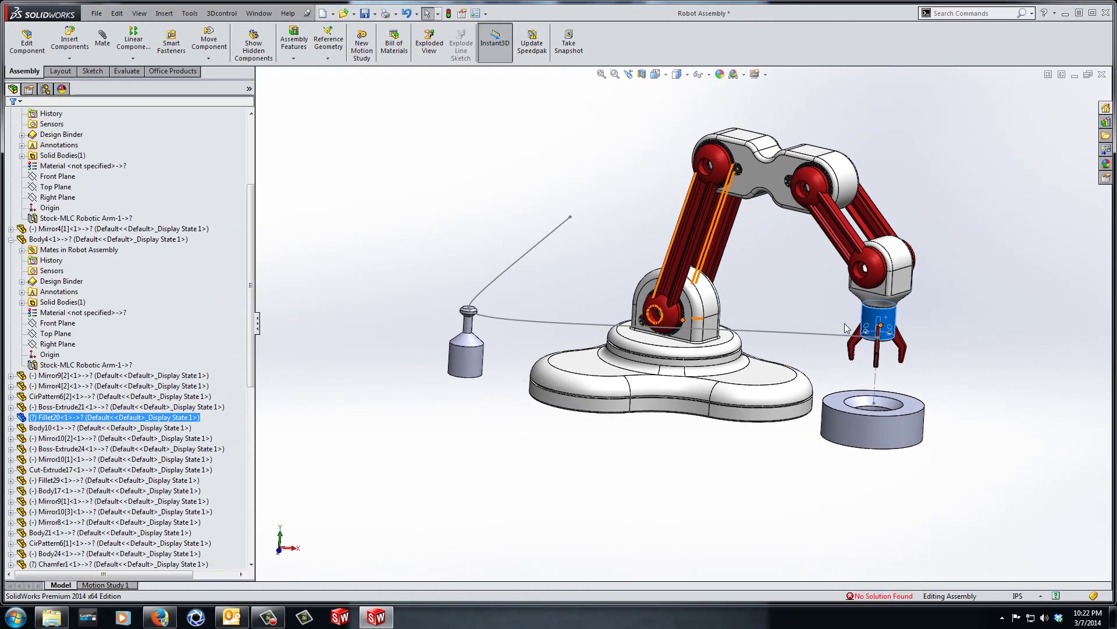
mouse_move(888, 321)
left_mouse_down()
mouse_move(886, 332)
mouse_move(837, 326)
mouse_move(893, 321)
left_mouse_up()
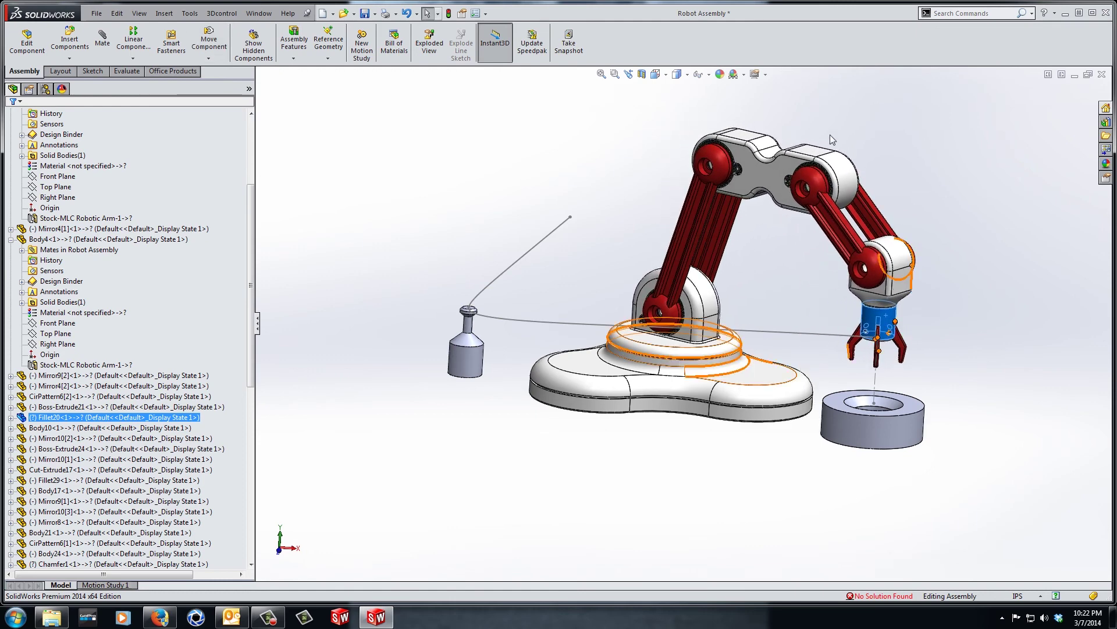
Move the gripper back along the spline past the plug to the path's raised start point and clear the selection.
left_click_drag(892, 319, 540, 189)
left_click(459, 210)
key("z")
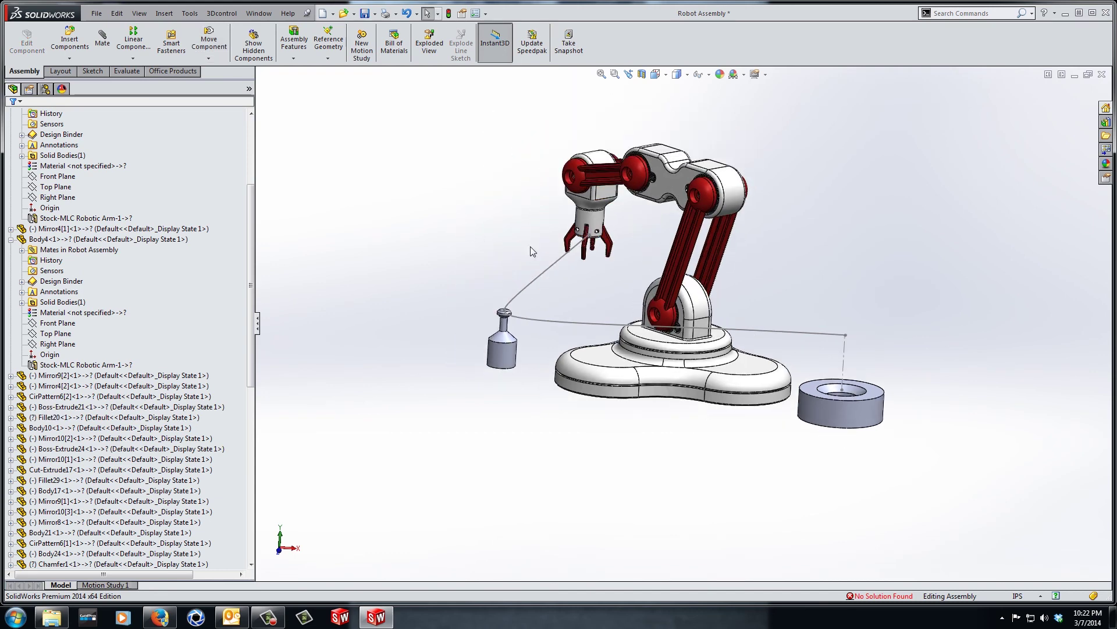
scroll(791, 313, "down", 1)
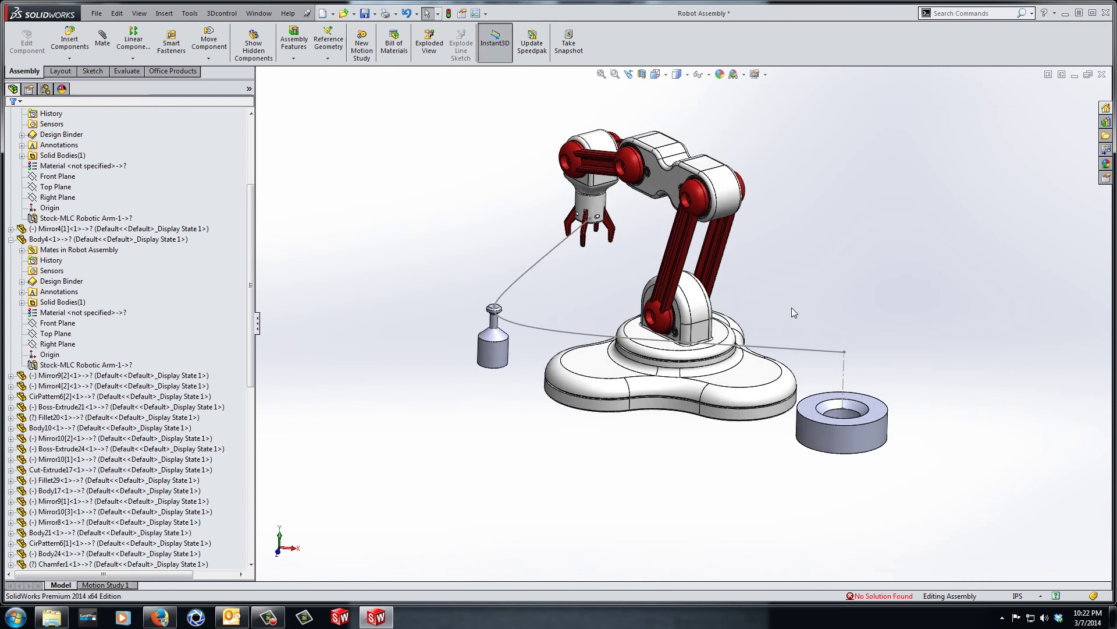
scroll(791, 308, "down", 3)
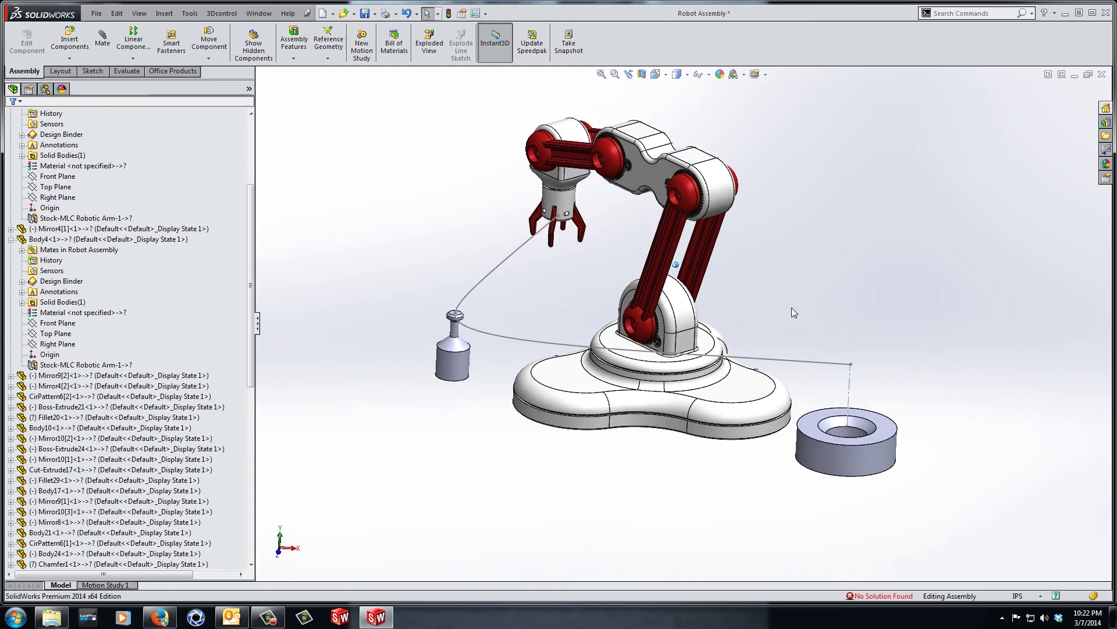